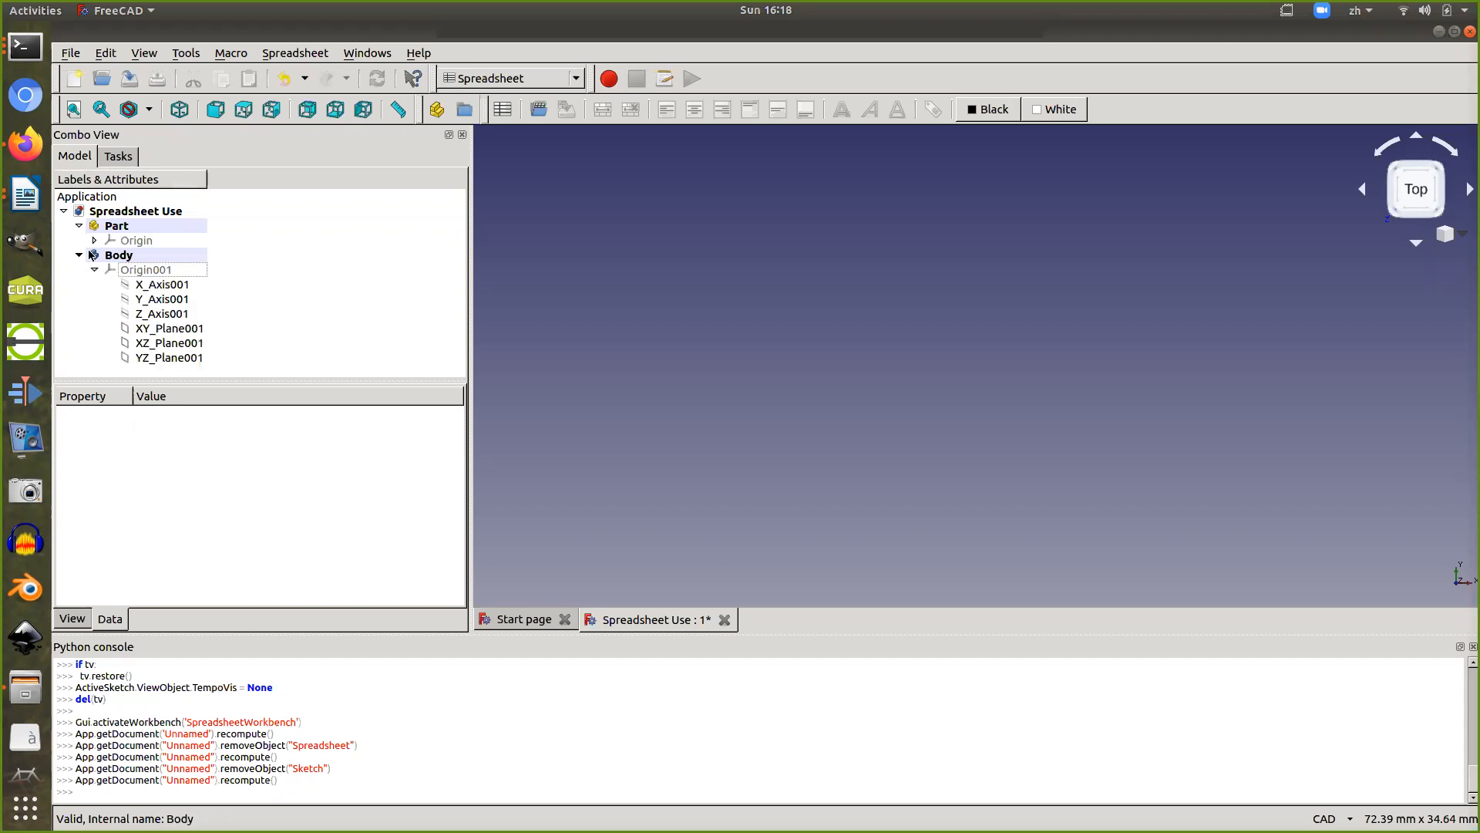
Create a new empty document and add a Part container to it
{"action": "left_click", "coordinate": [95, 241]}
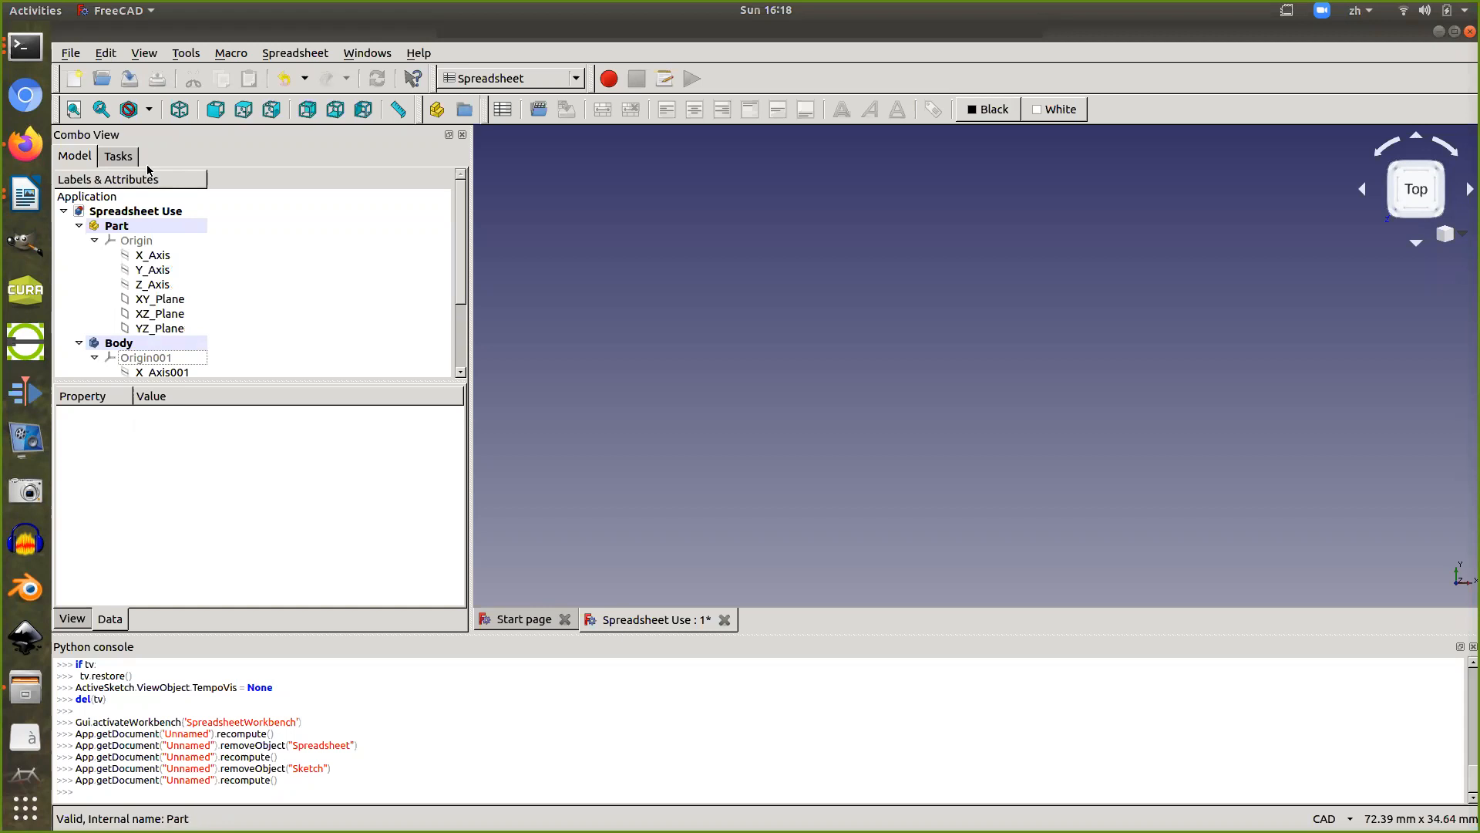
{"action": "left_click", "coordinate": [71, 79]}
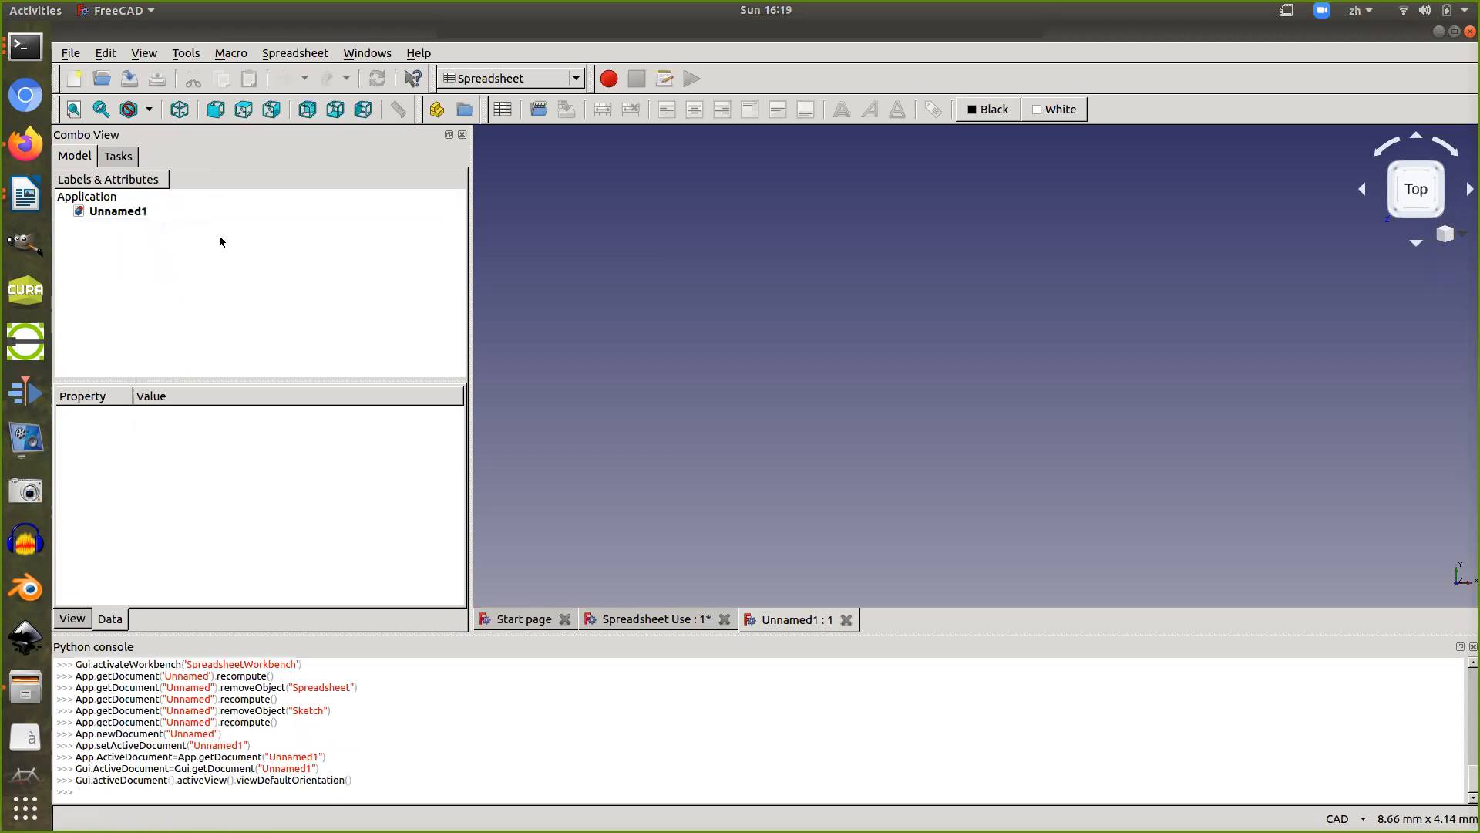
{"action": "left_click", "coordinate": [437, 111]}
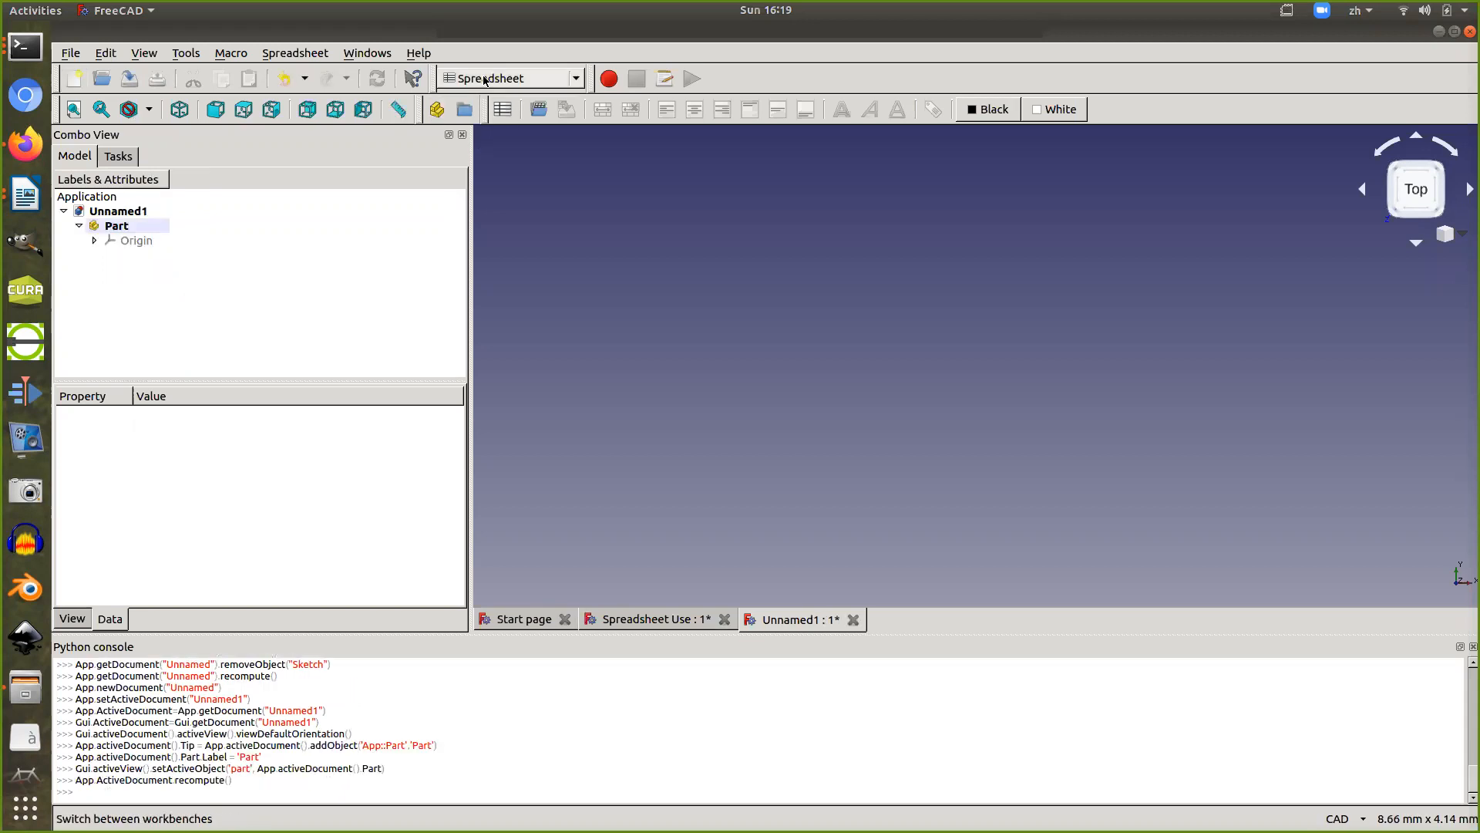
Switch to the Part Design workbench, add a body to the part, and start a sketch on its XY plane
{"action": "left_click", "coordinate": [484, 79]}
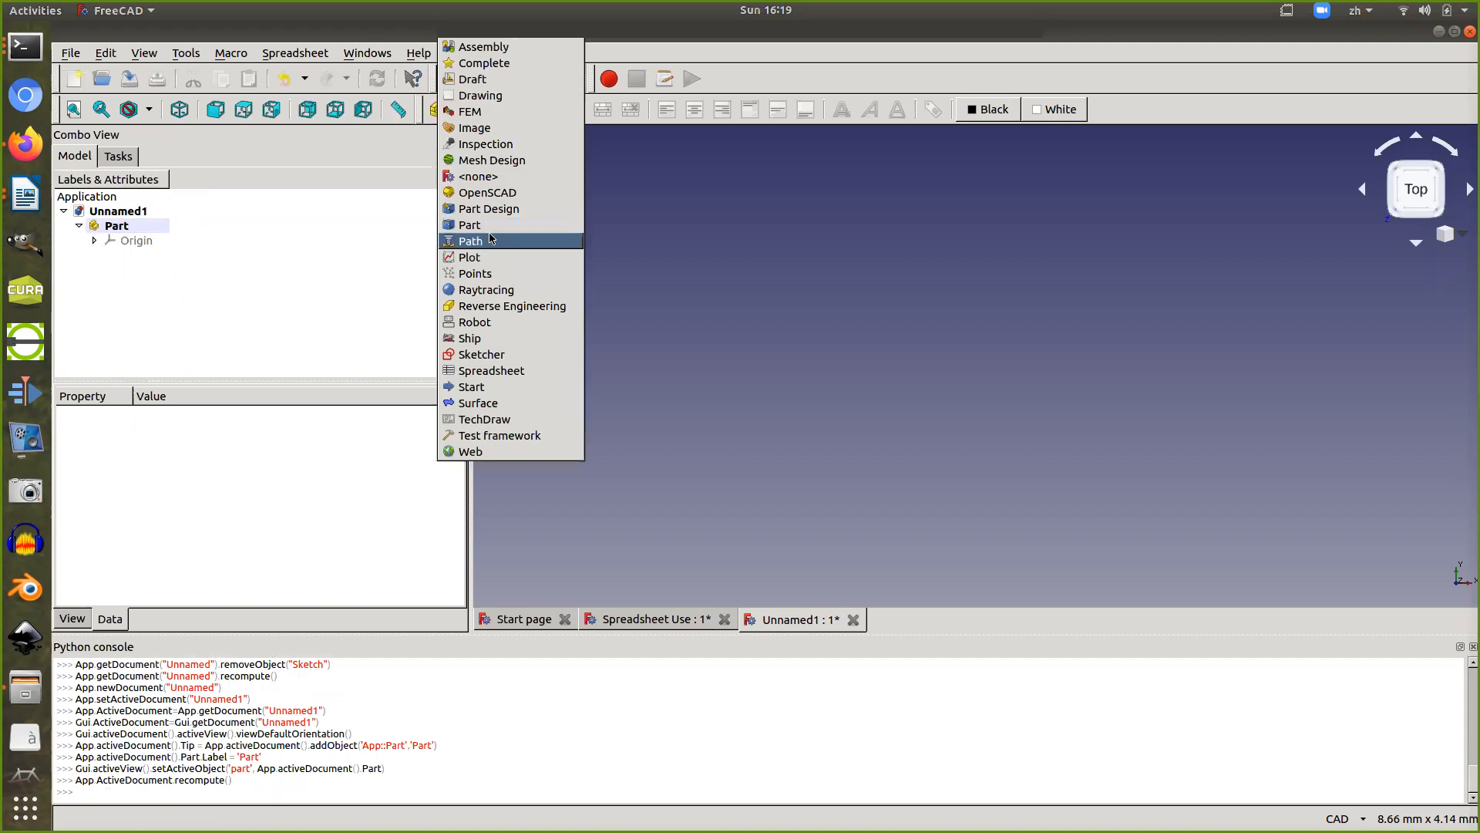
{"action": "left_click", "coordinate": [486, 209]}
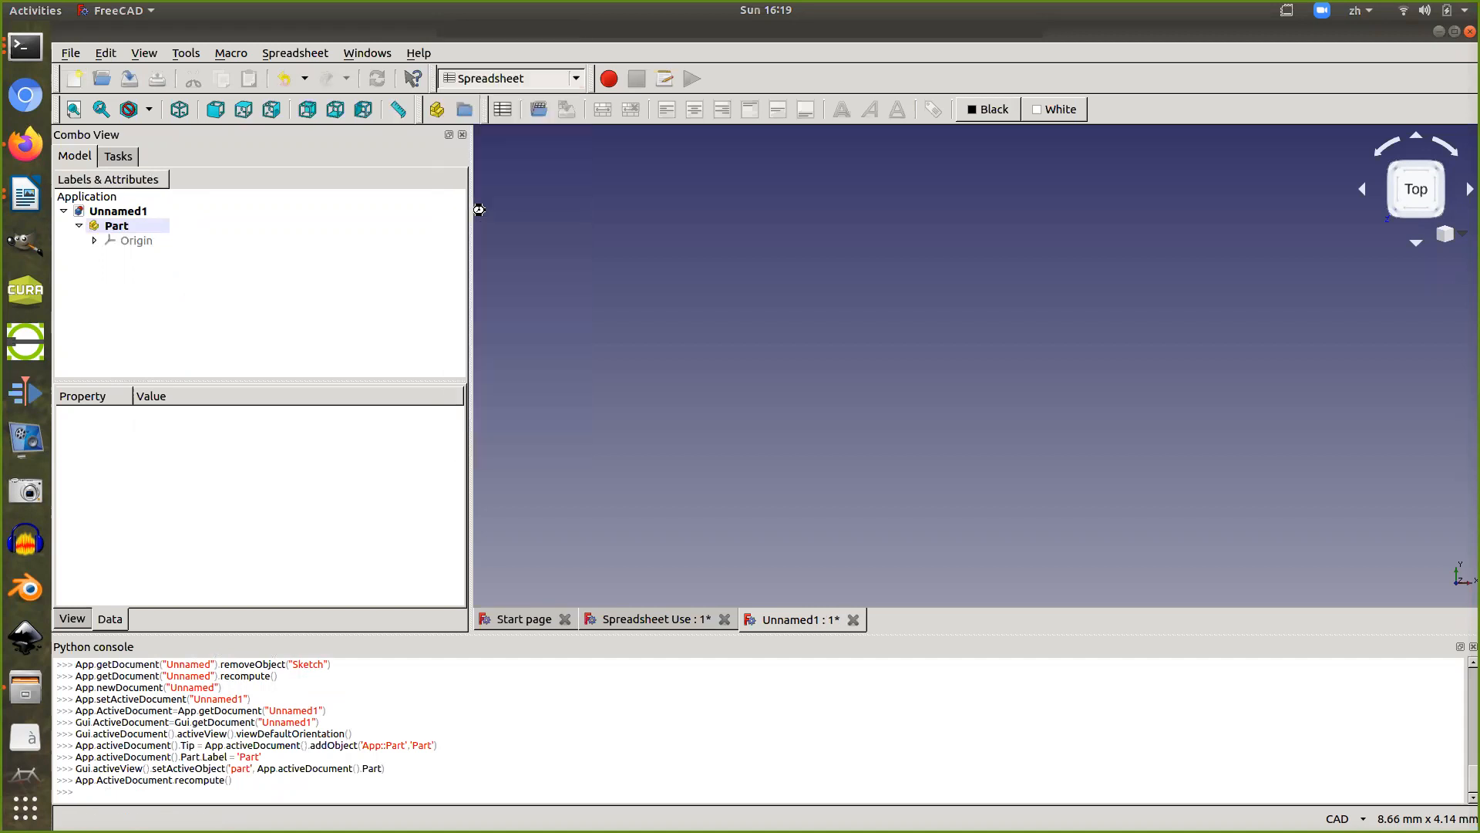
{"action": "left_click", "coordinate": [152, 217]}
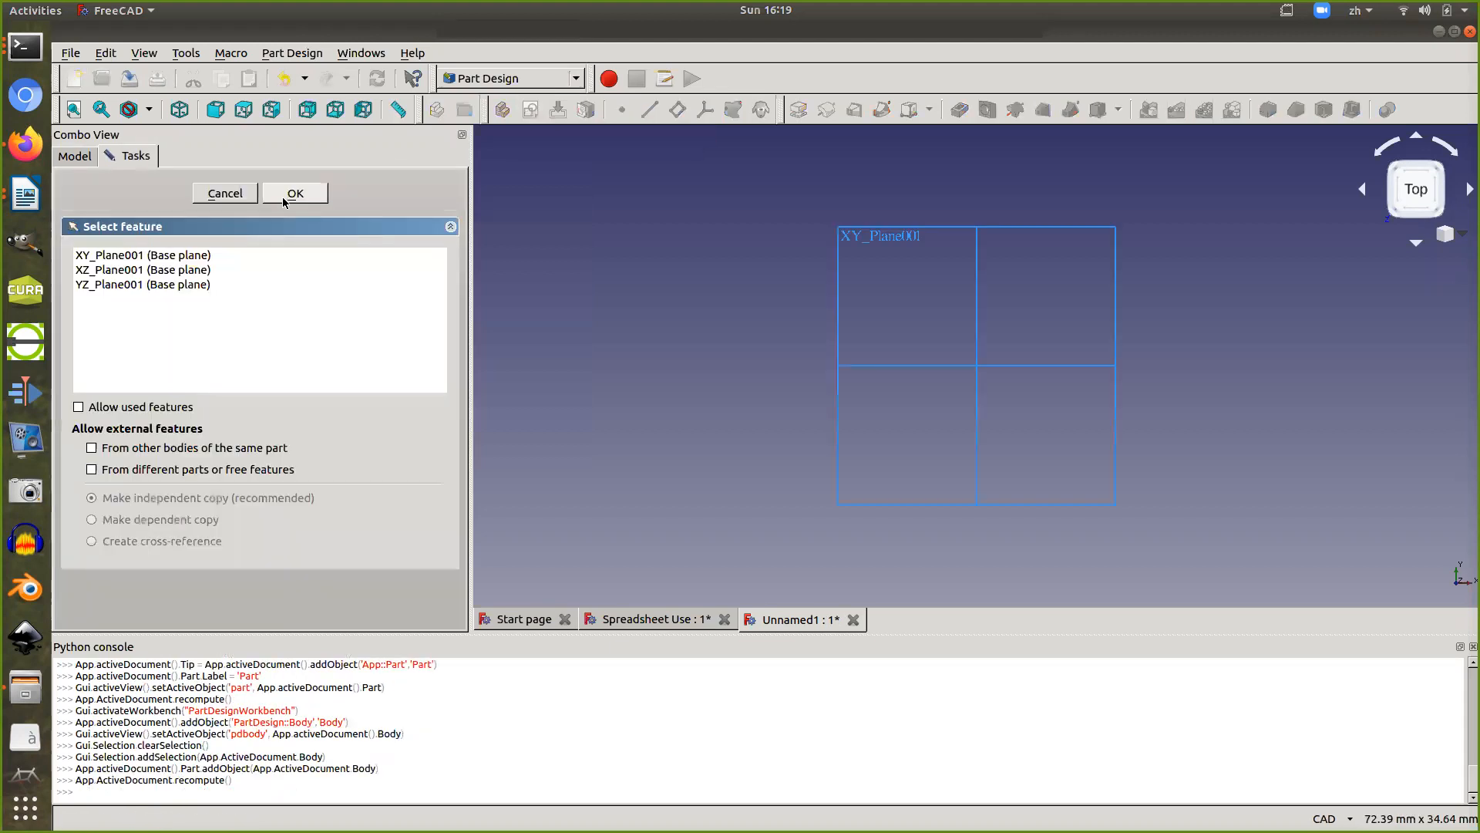
{"action": "left_click", "coordinate": [171, 263]}
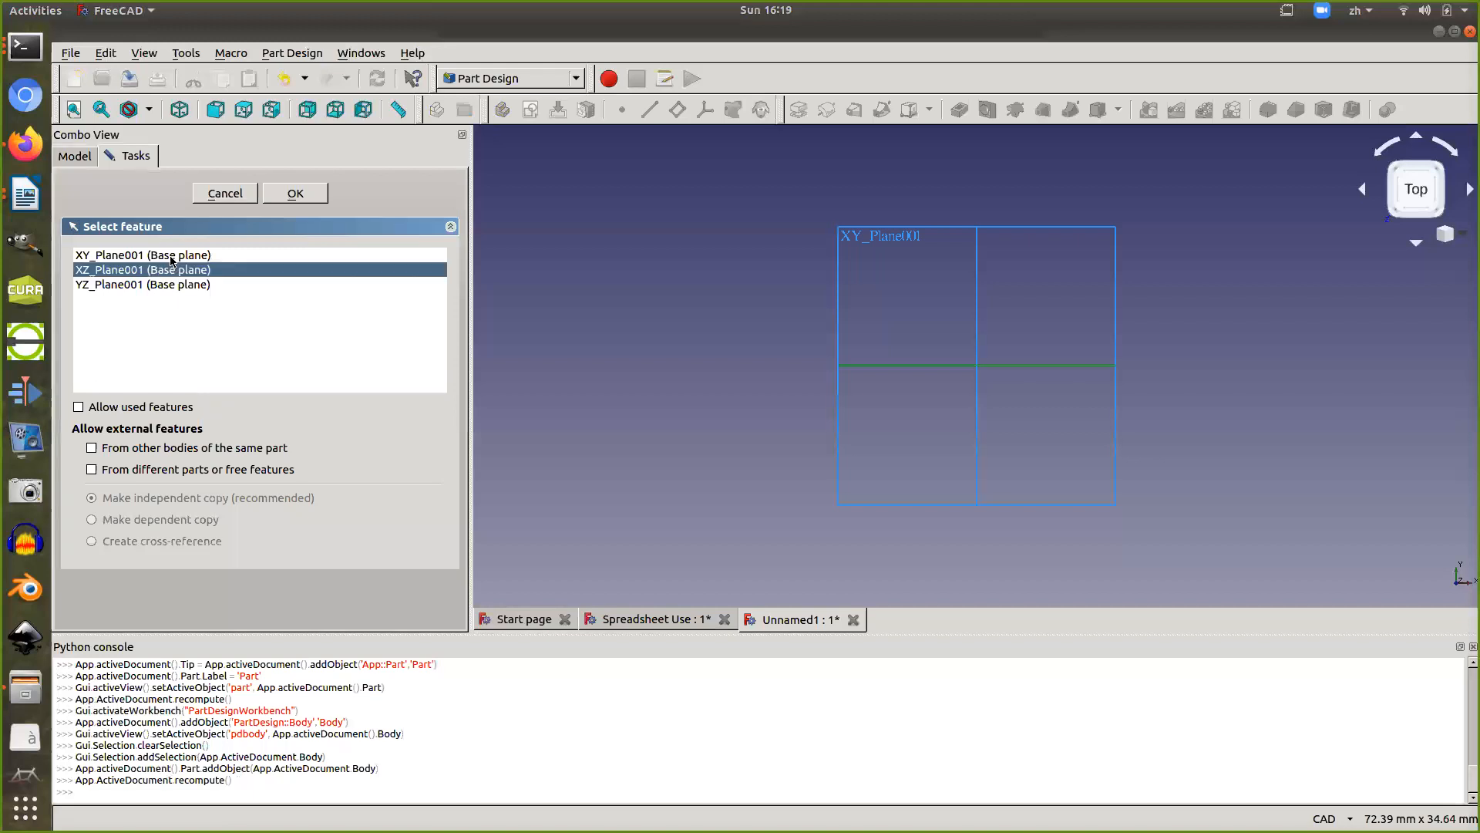
{"action": "left_click", "coordinate": [170, 255]}
{"action": "left_click", "coordinate": [294, 197]}
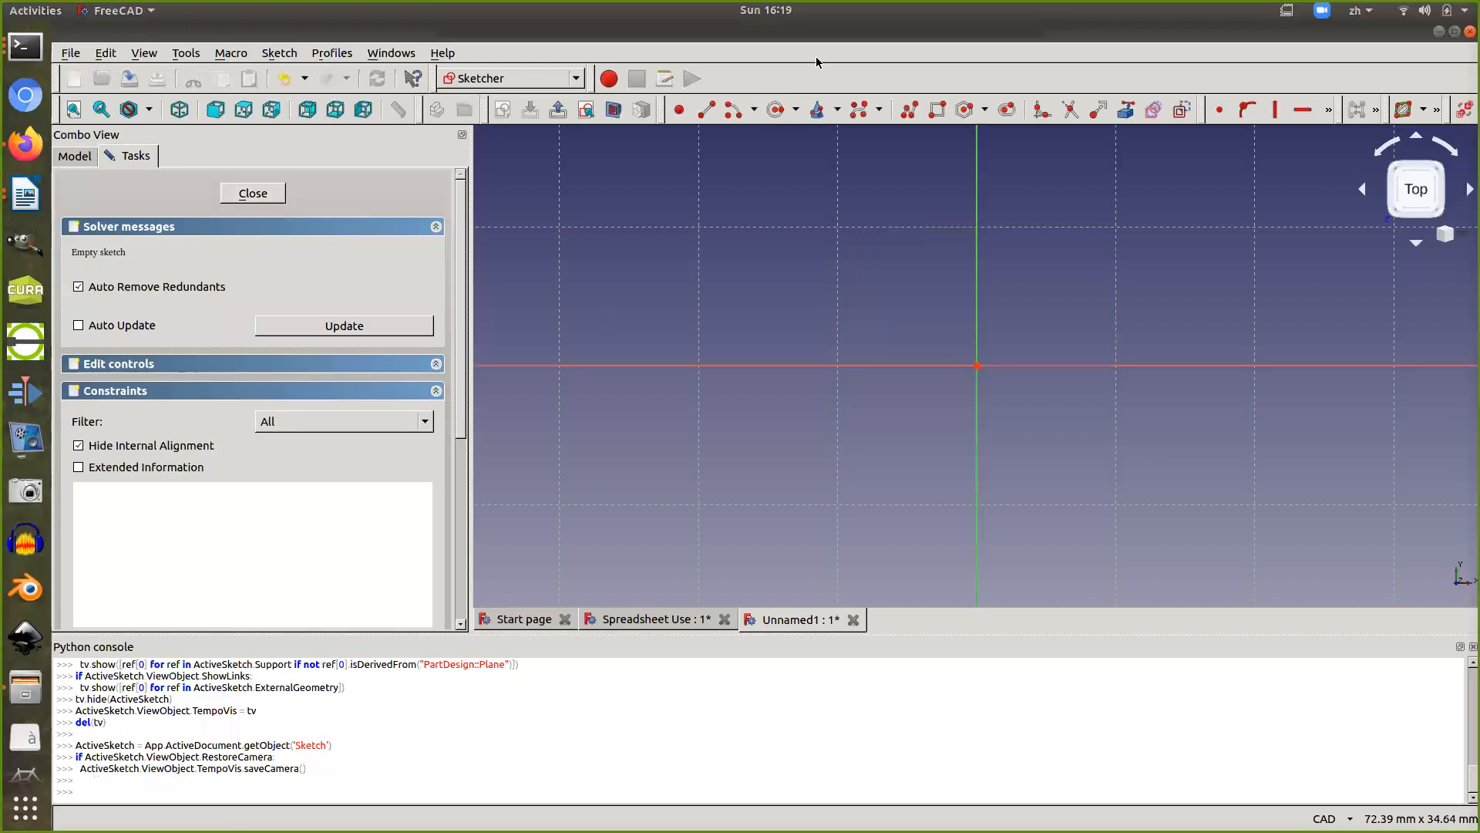
Sketch a closed four-sided polyline with a vertical left side and bottom edge about 20 mm, a slanted right side and a top edge about 40 mm
{"action": "left_click", "coordinate": [907, 113]}
{"action": "left_click", "coordinate": [697, 230]}
{"action": "left_click", "coordinate": [701, 505]}
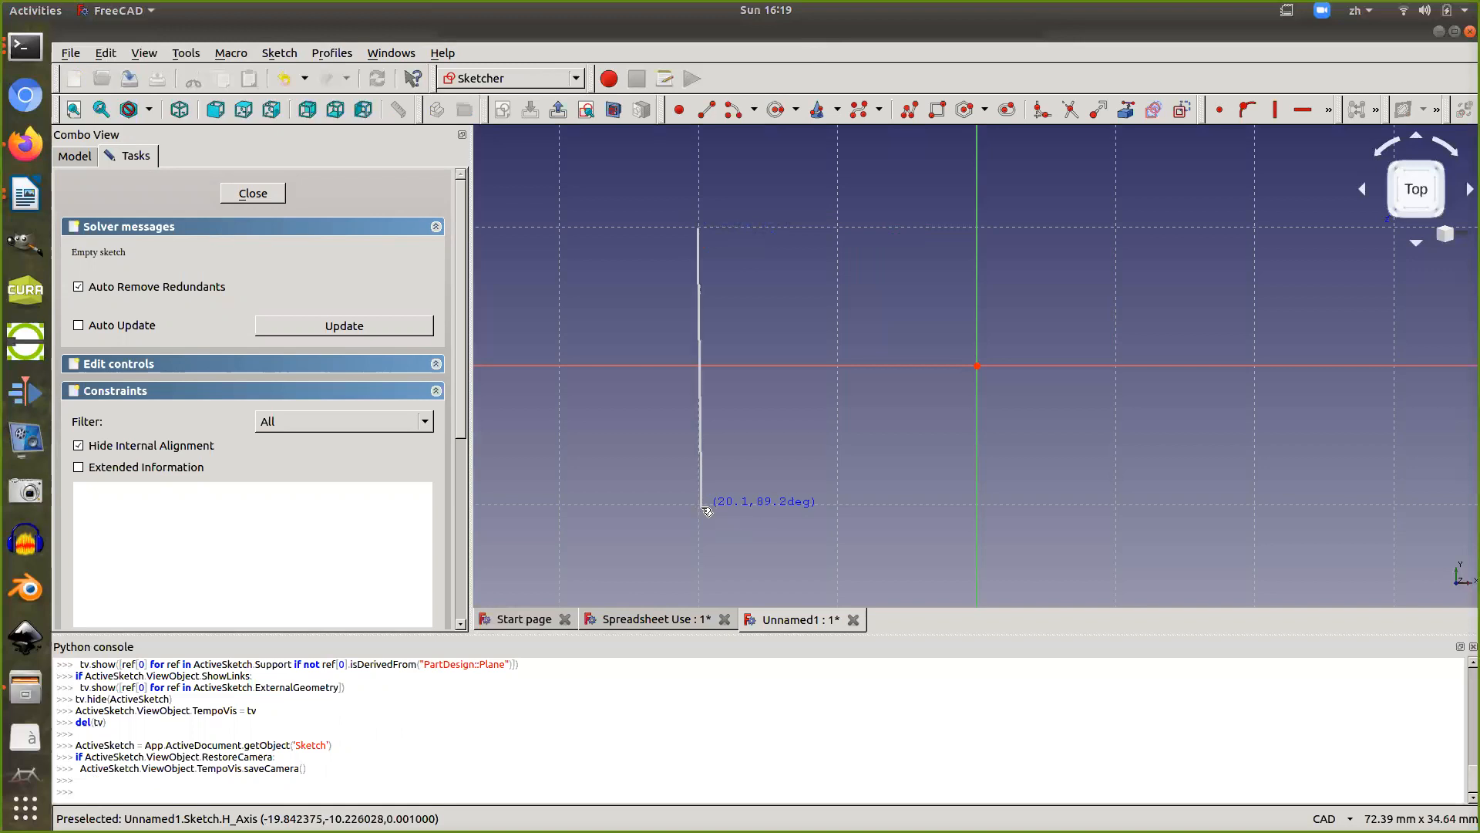
{"action": "left_click", "coordinate": [975, 504]}
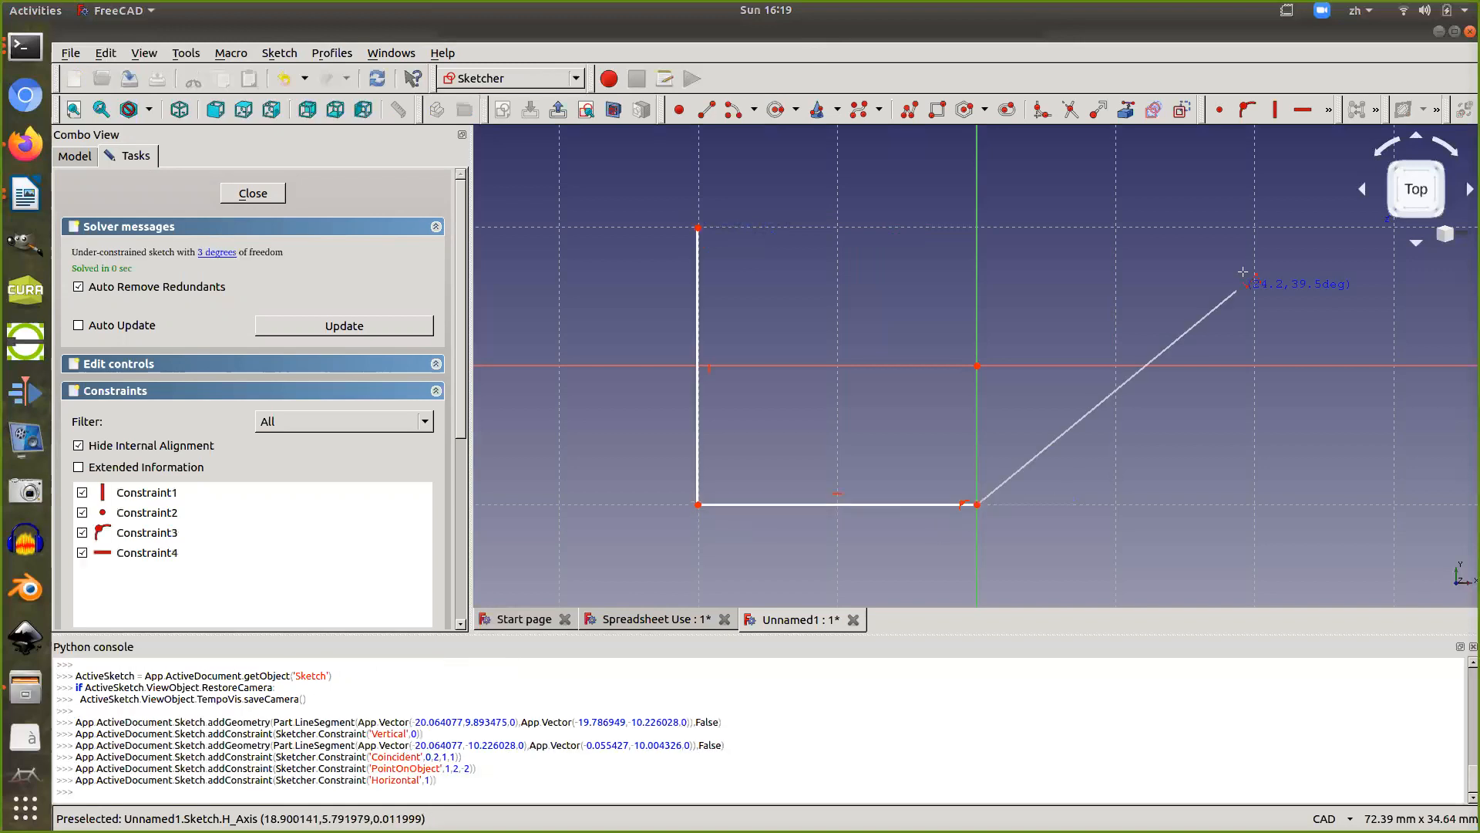
{"action": "left_click", "coordinate": [1258, 229]}
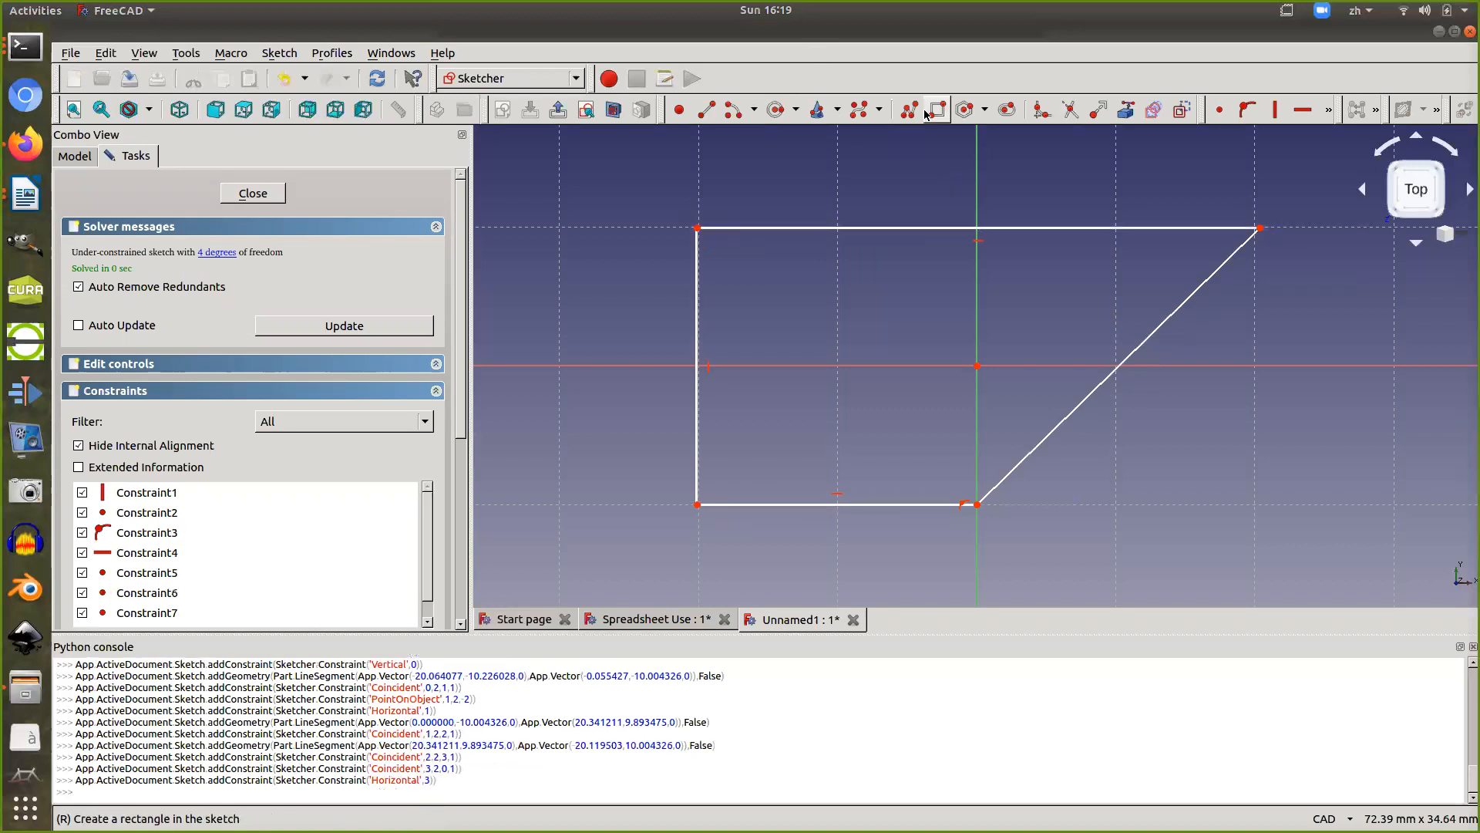
Add a circle of about 3 mm radius inside the profile, centred about 10 mm left of the origin, and close the sketch
{"action": "left_click", "coordinate": [774, 108]}
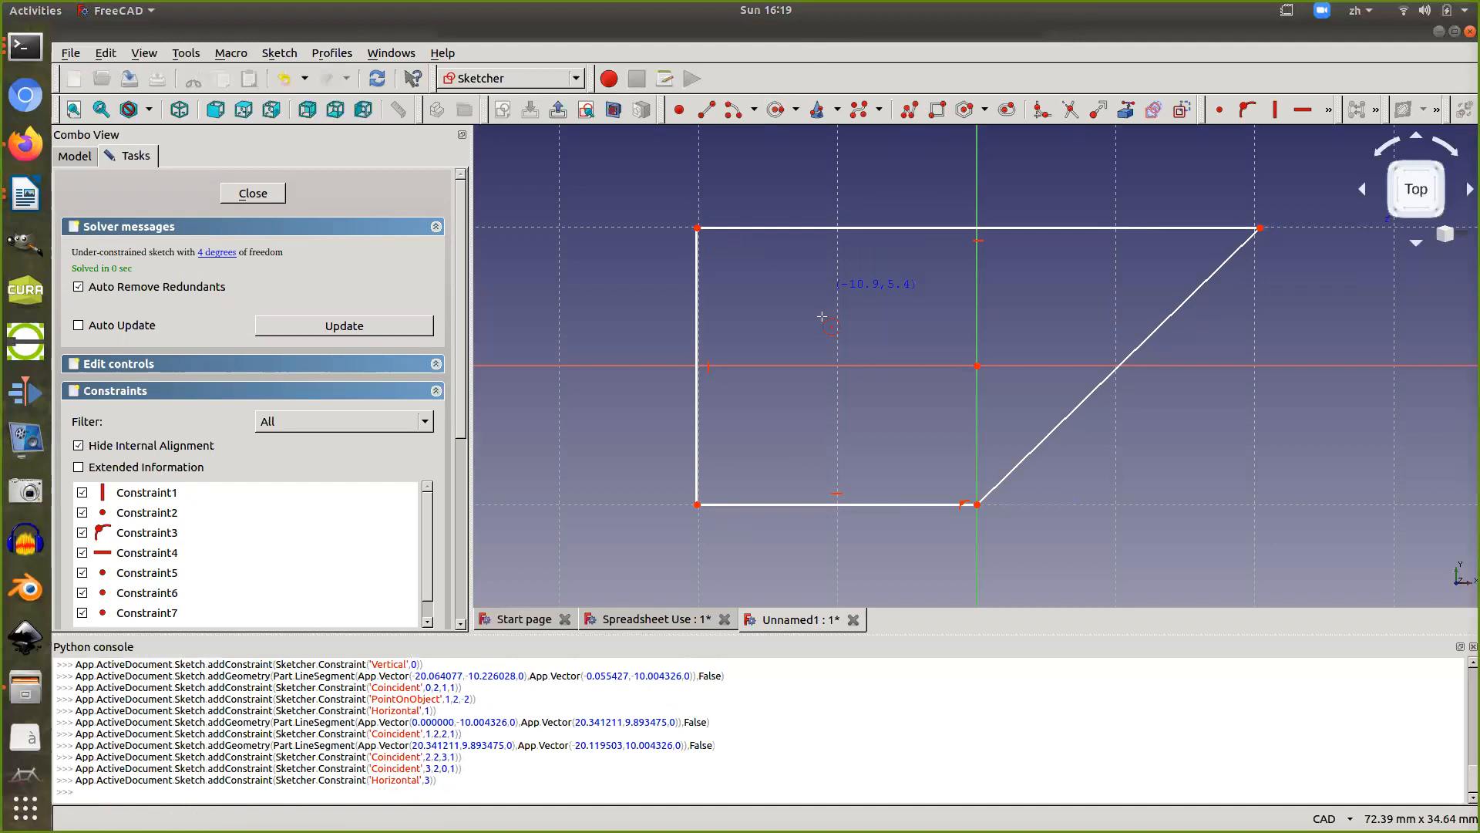
{"action": "left_click", "coordinate": [835, 366]}
{"action": "left_click", "coordinate": [874, 384]}
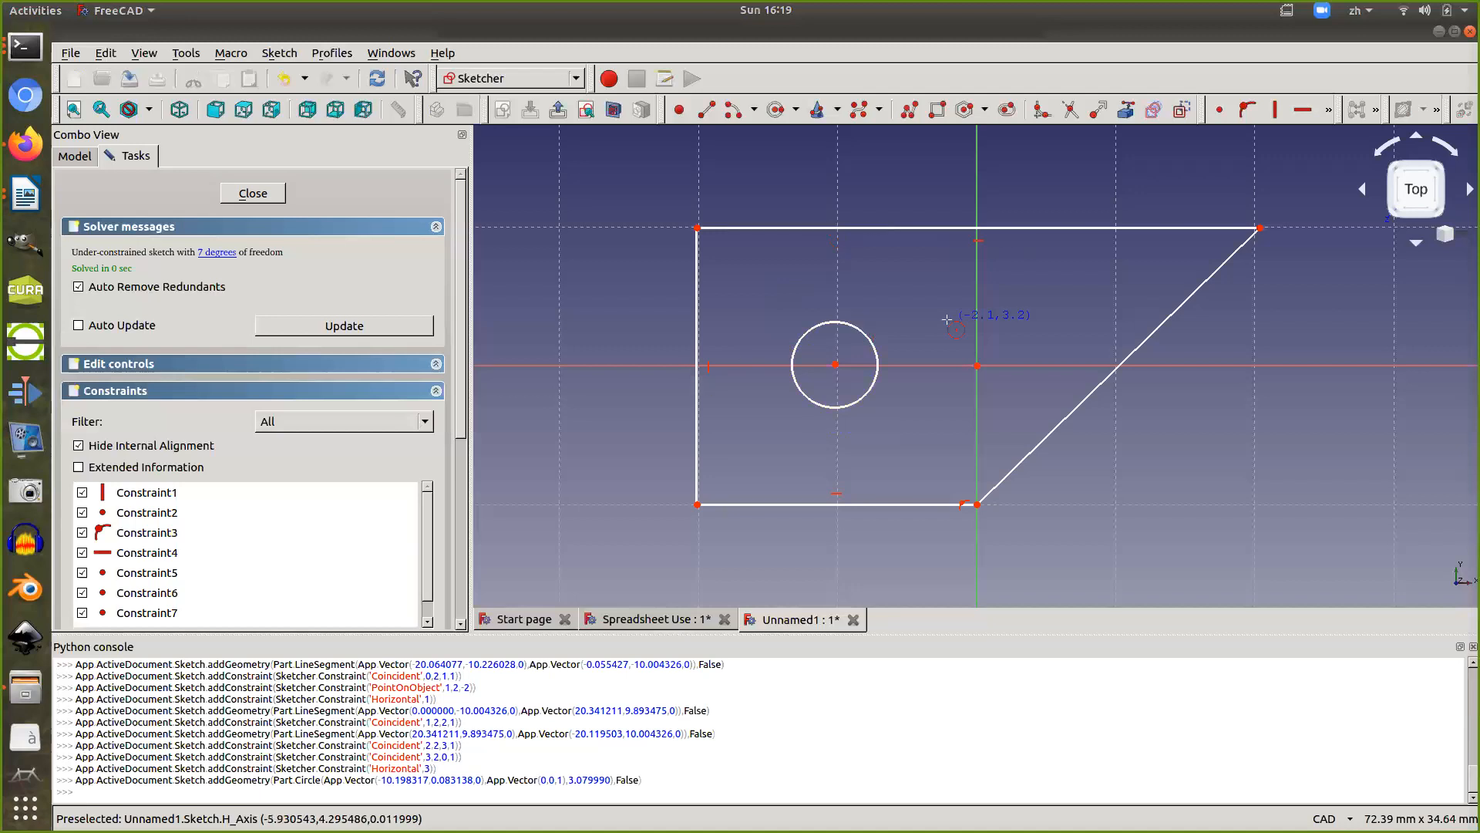
{"action": "left_click", "coordinate": [264, 191]}
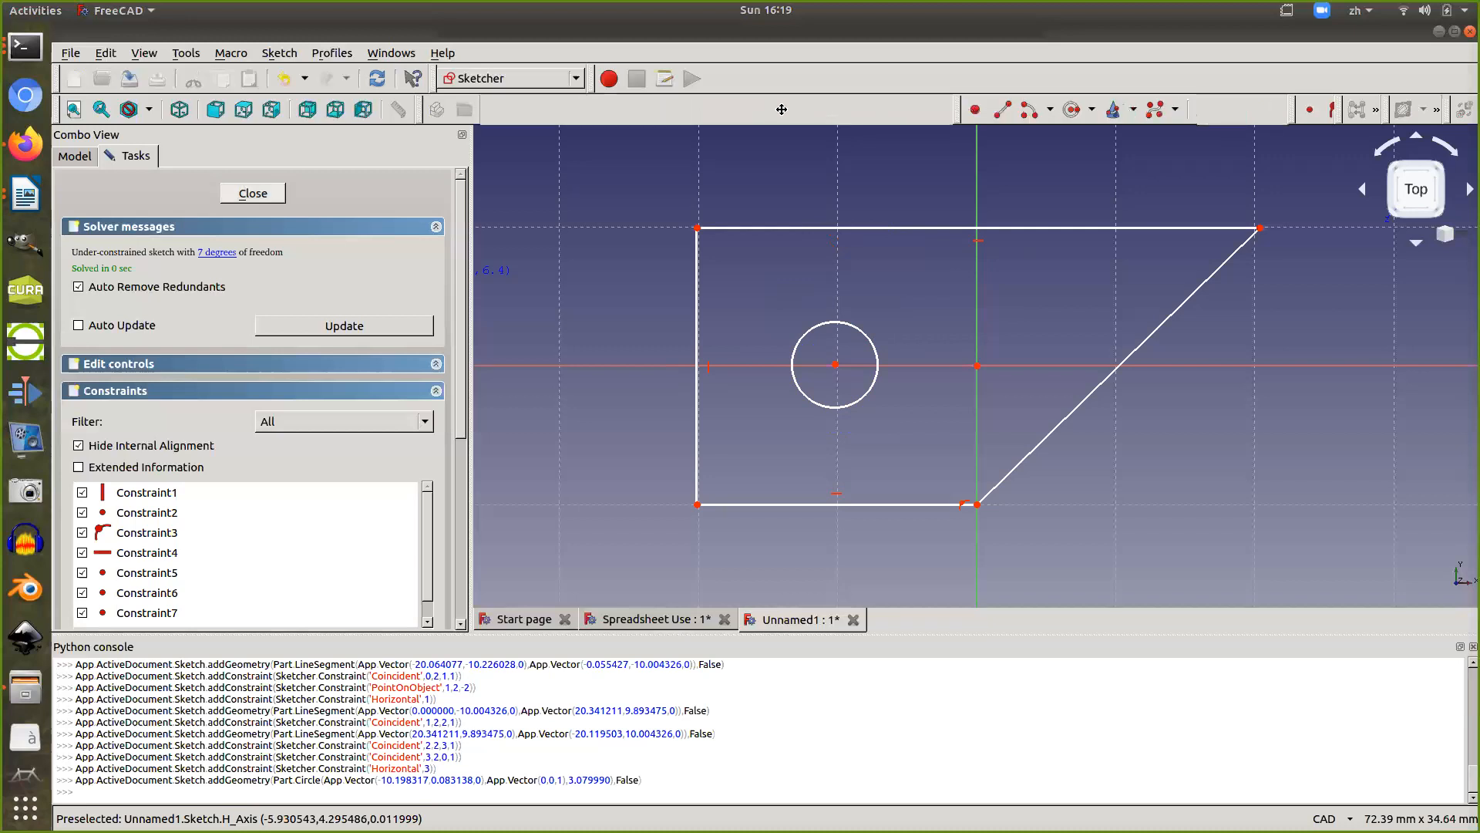
Pad the sketch with a length of 10 mm and accept the feature
{"action": "left_click", "coordinate": [791, 112]}
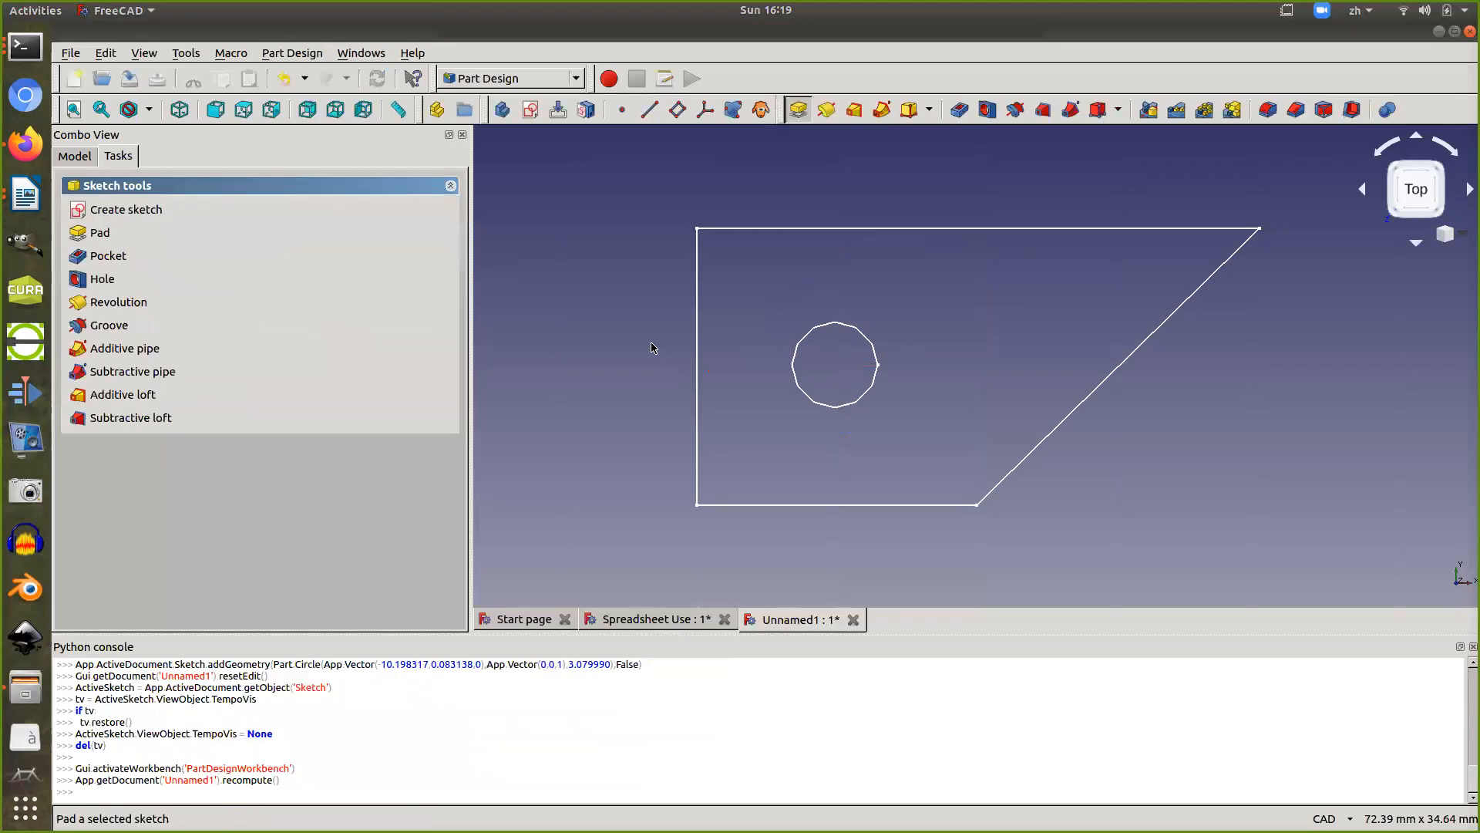
{"action": "middle_click_drag", "start_coordinate": [598, 364], "coordinate": [582, 336]}
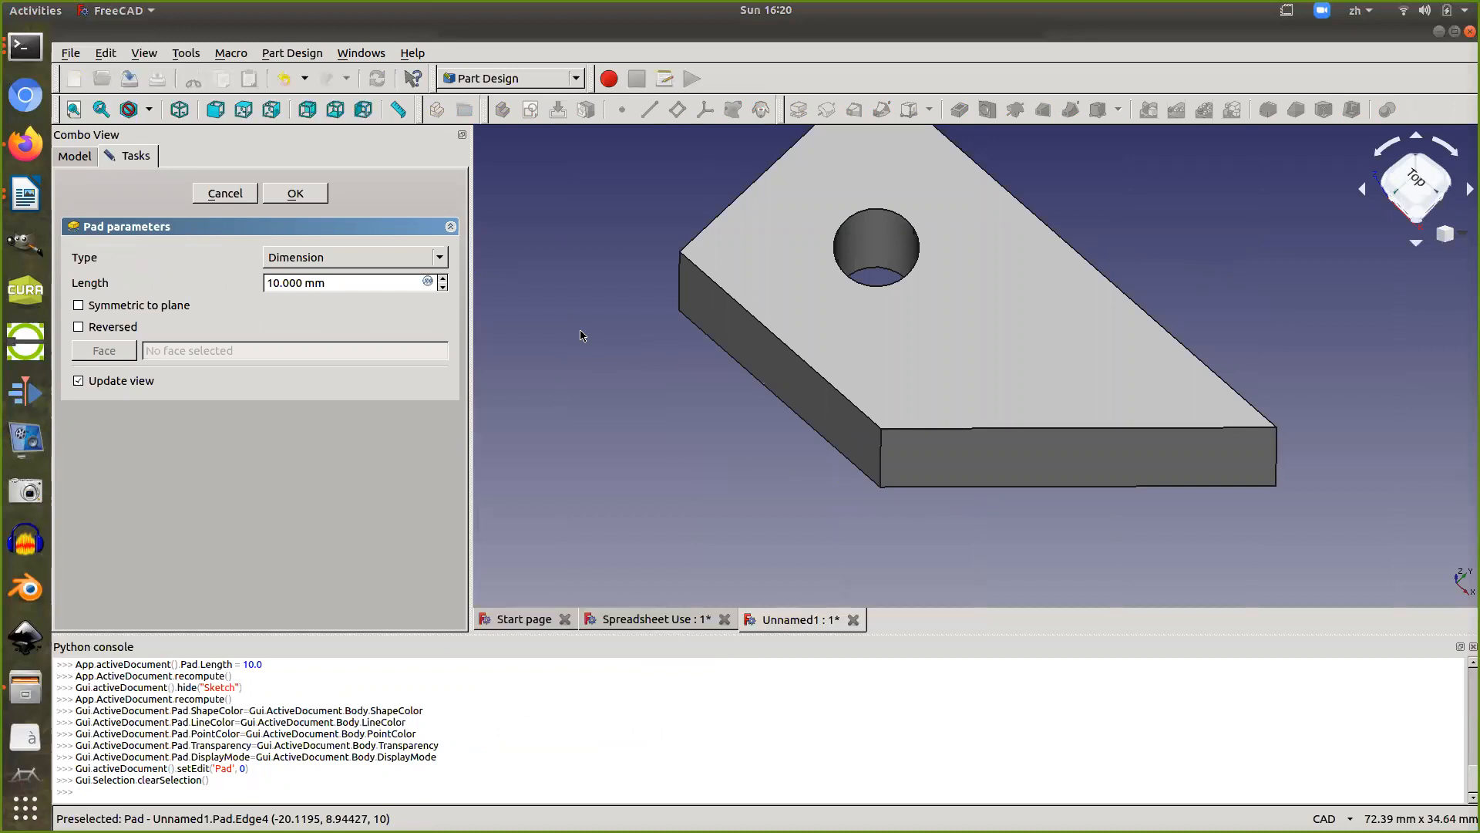
{"action": "left_click", "coordinate": [499, 79]}
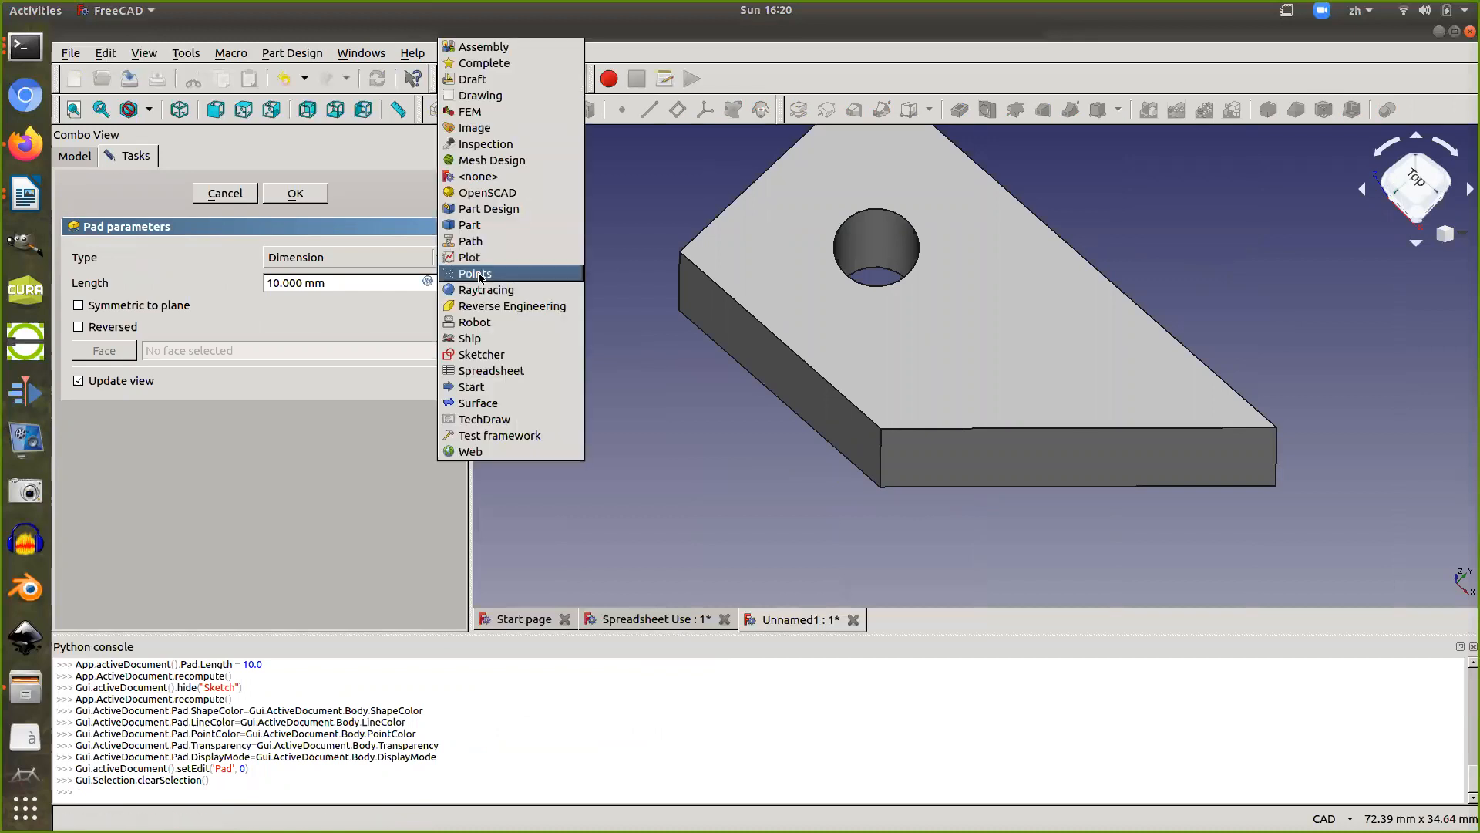
{"action": "left_click", "coordinate": [481, 370]}
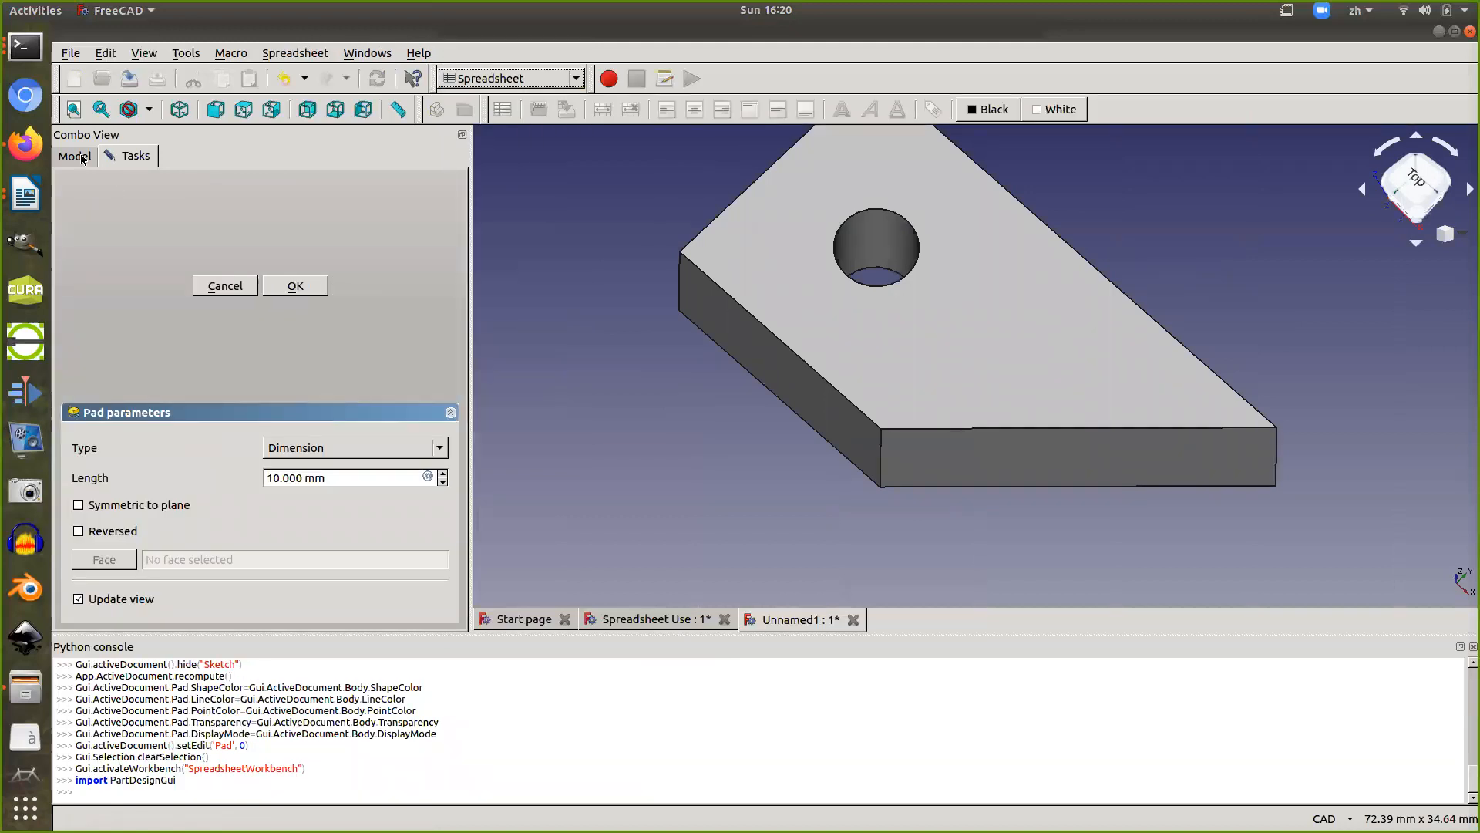
{"action": "left_click", "coordinate": [81, 157]}
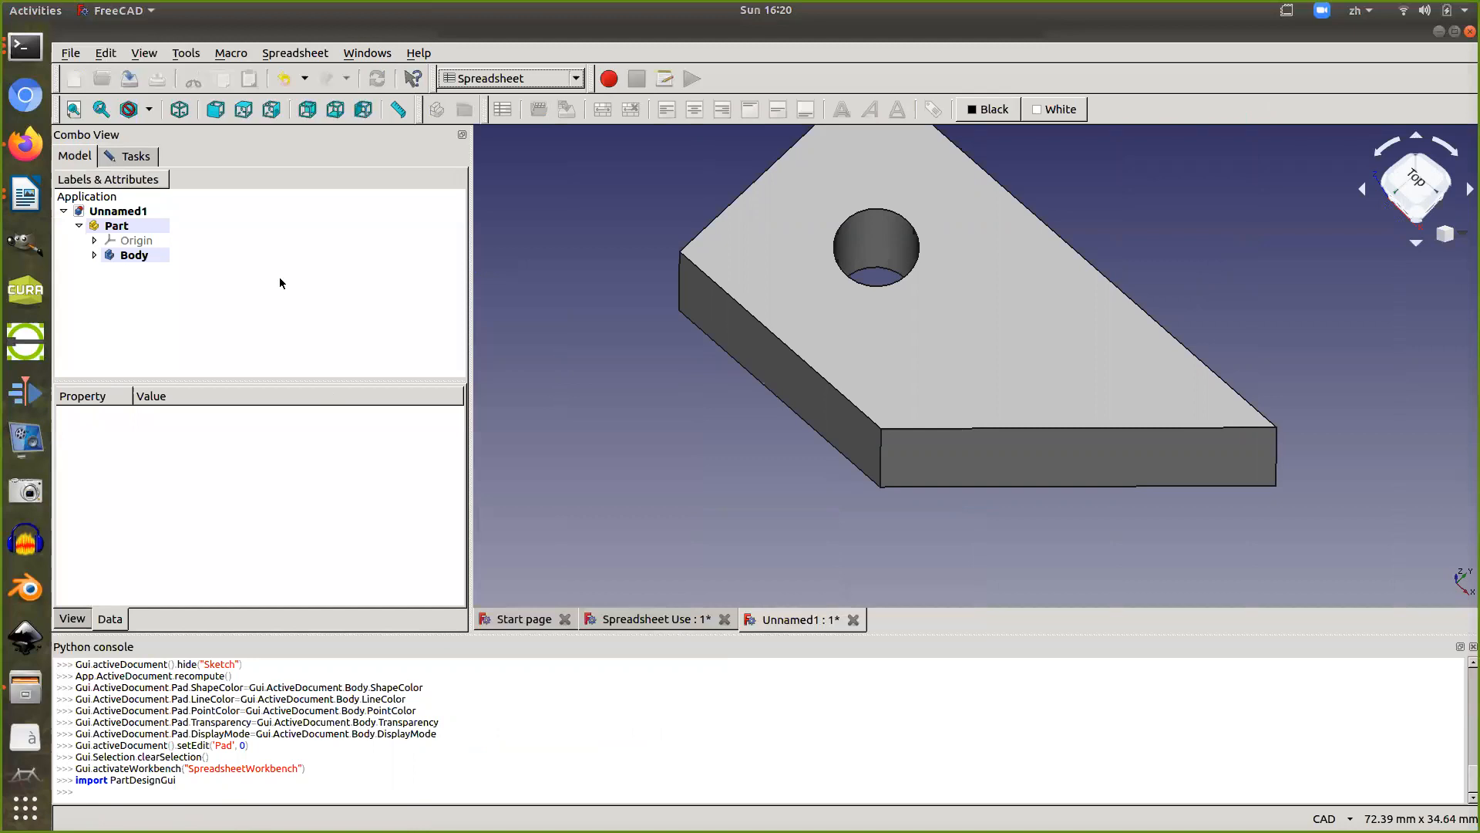
{"action": "left_click", "coordinate": [282, 283]}
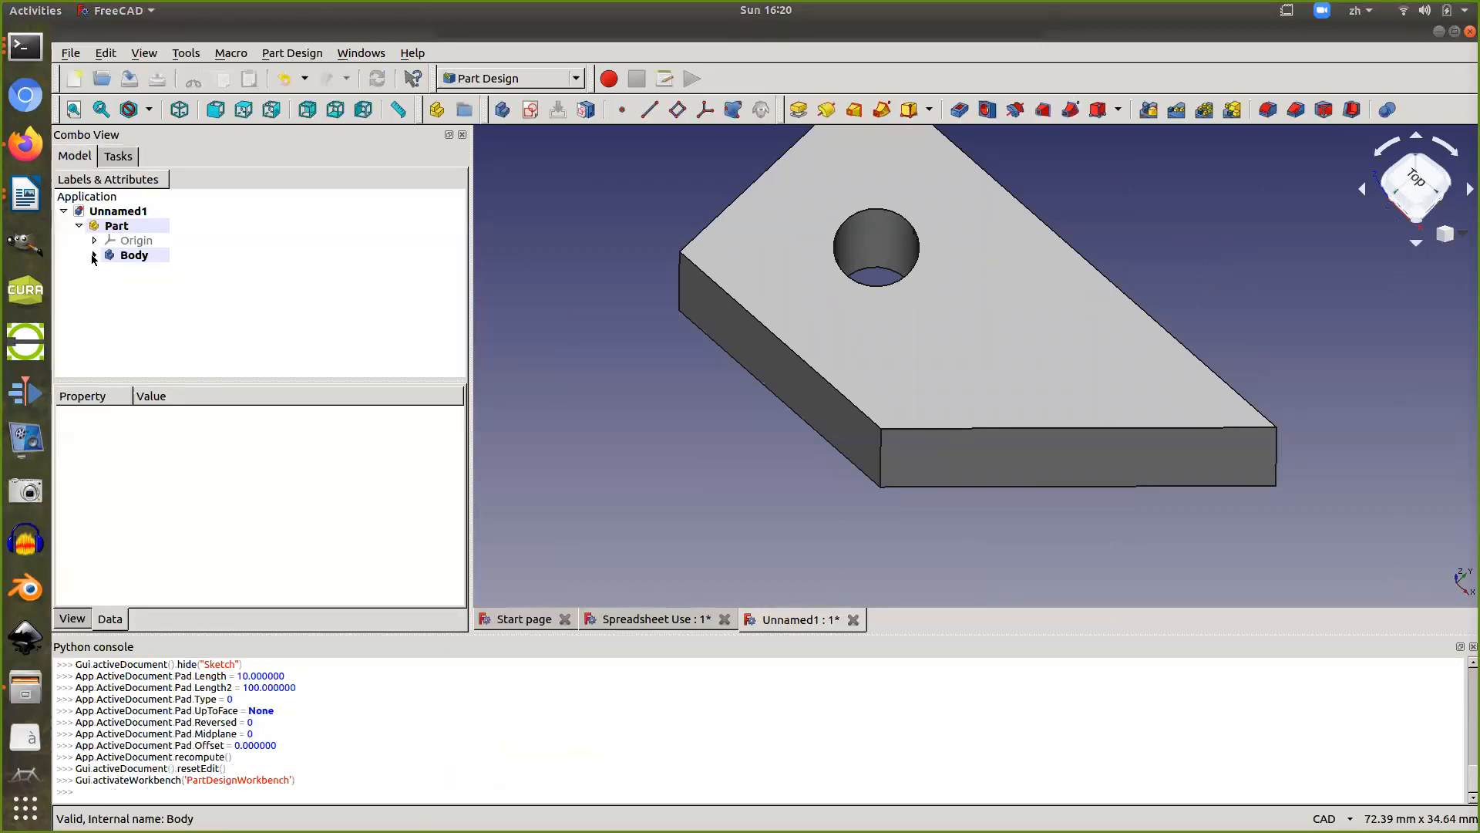
Switch to the Spreadsheet workbench, add a new spreadsheet to the document and open it for editing
{"action": "left_click", "coordinate": [476, 80]}
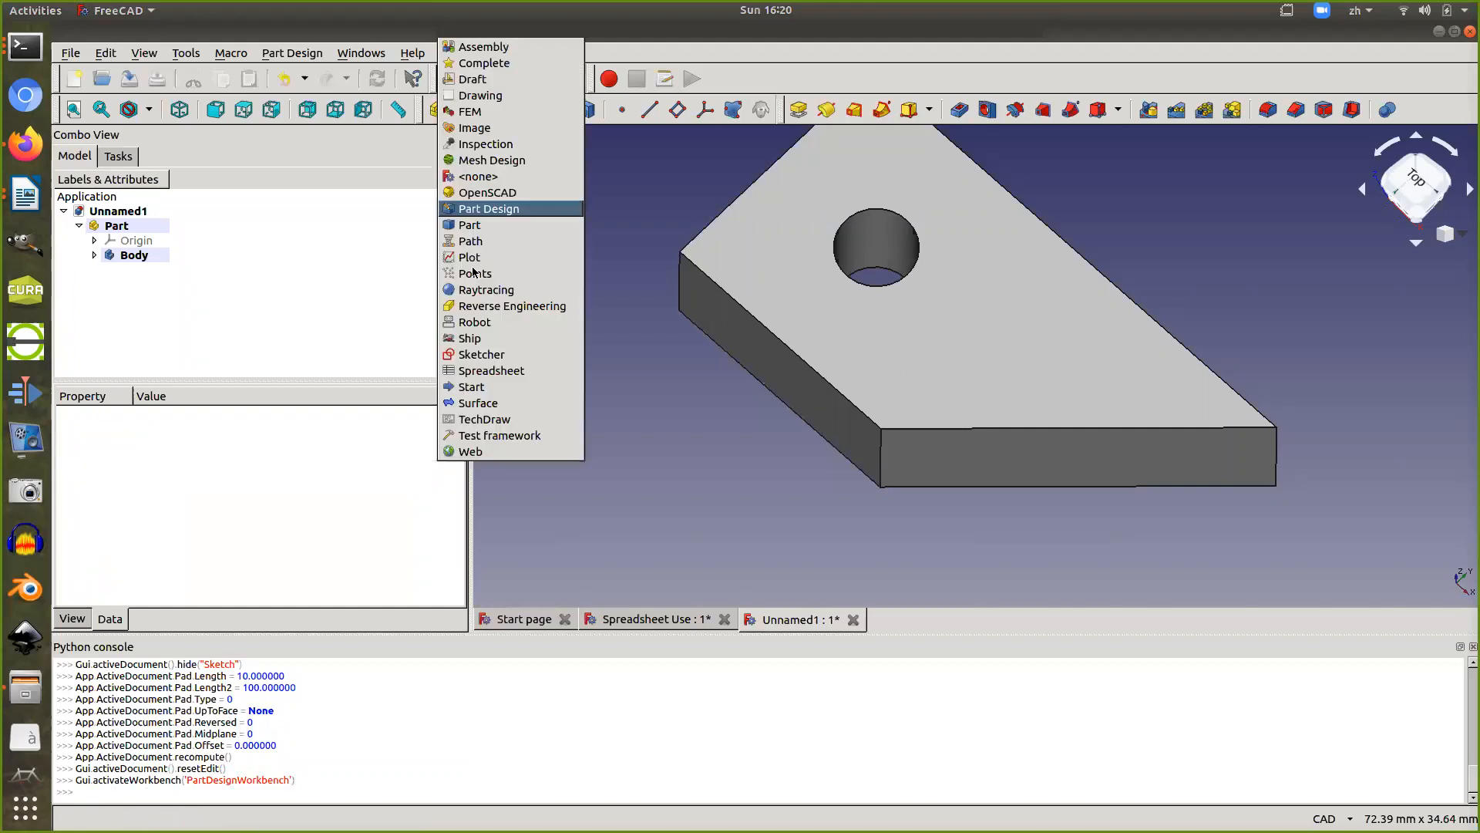
{"action": "left_click", "coordinate": [480, 370]}
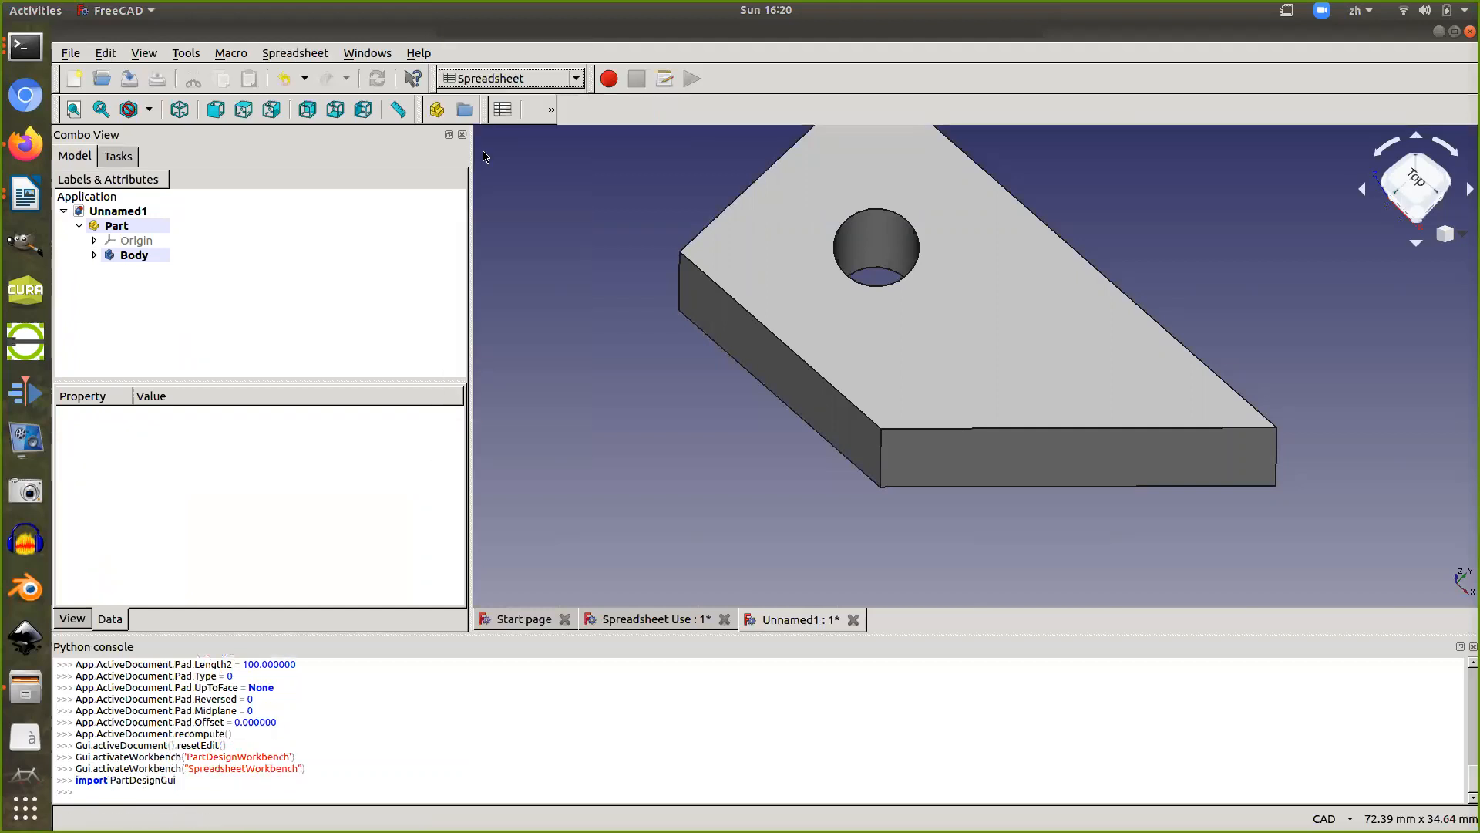
{"action": "left_click", "coordinate": [501, 110]}
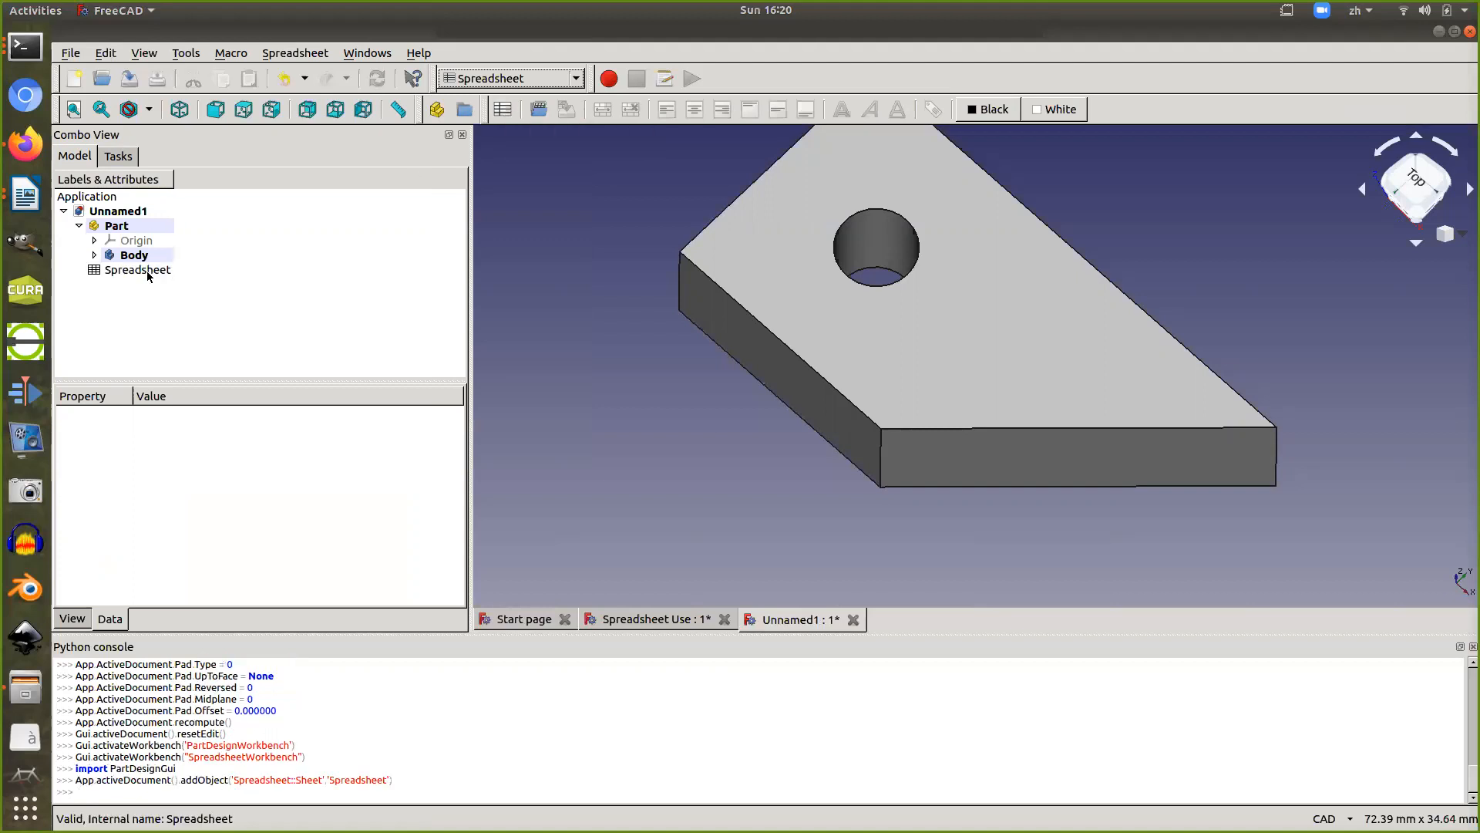
{"action": "double_click", "coordinate": [149, 271]}
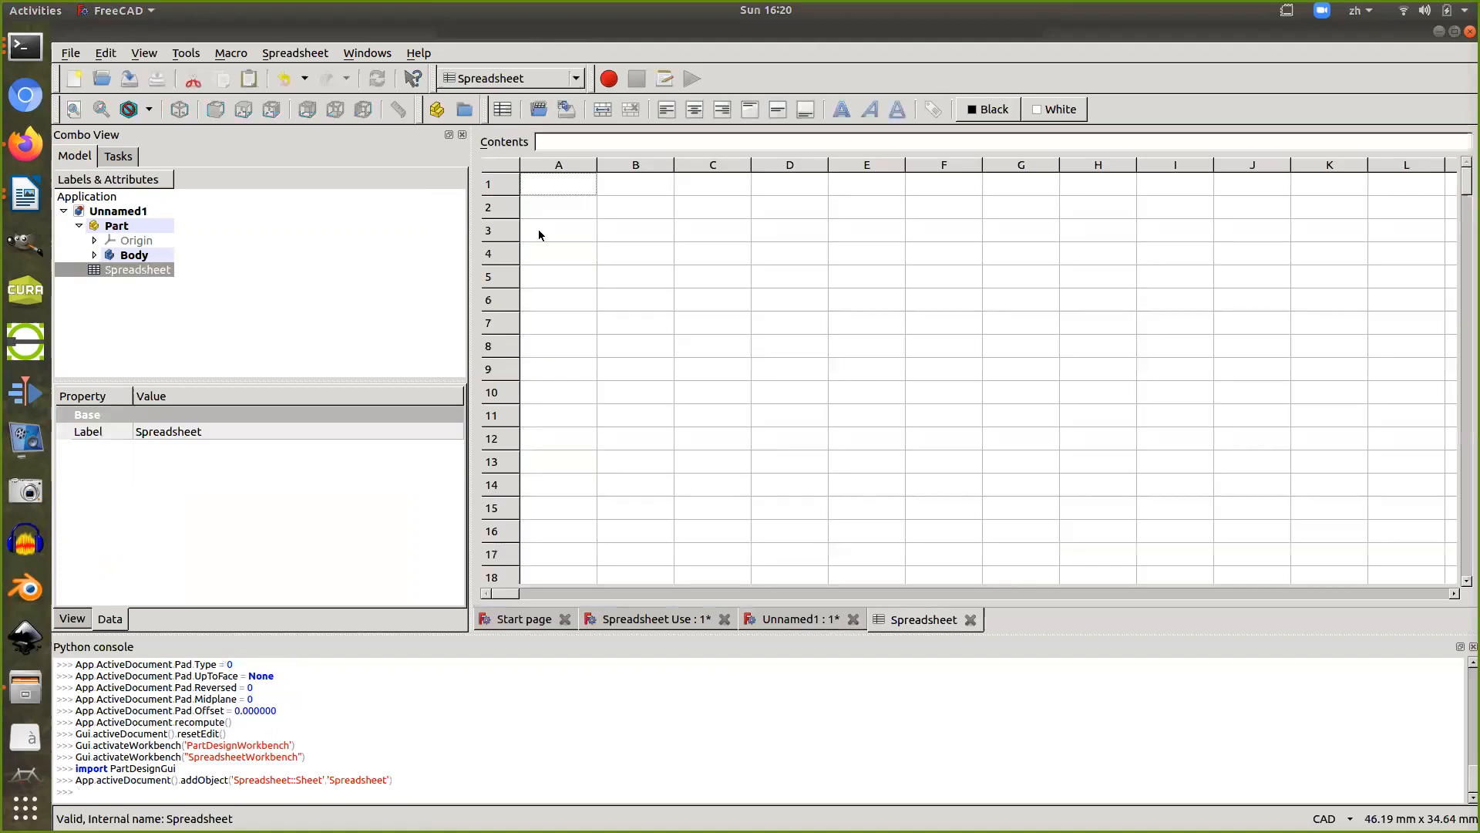
Enter the parameter labels len, wid, hei, ang and rad in cells B3 to B7
{"action": "left_click", "coordinate": [625, 236]}
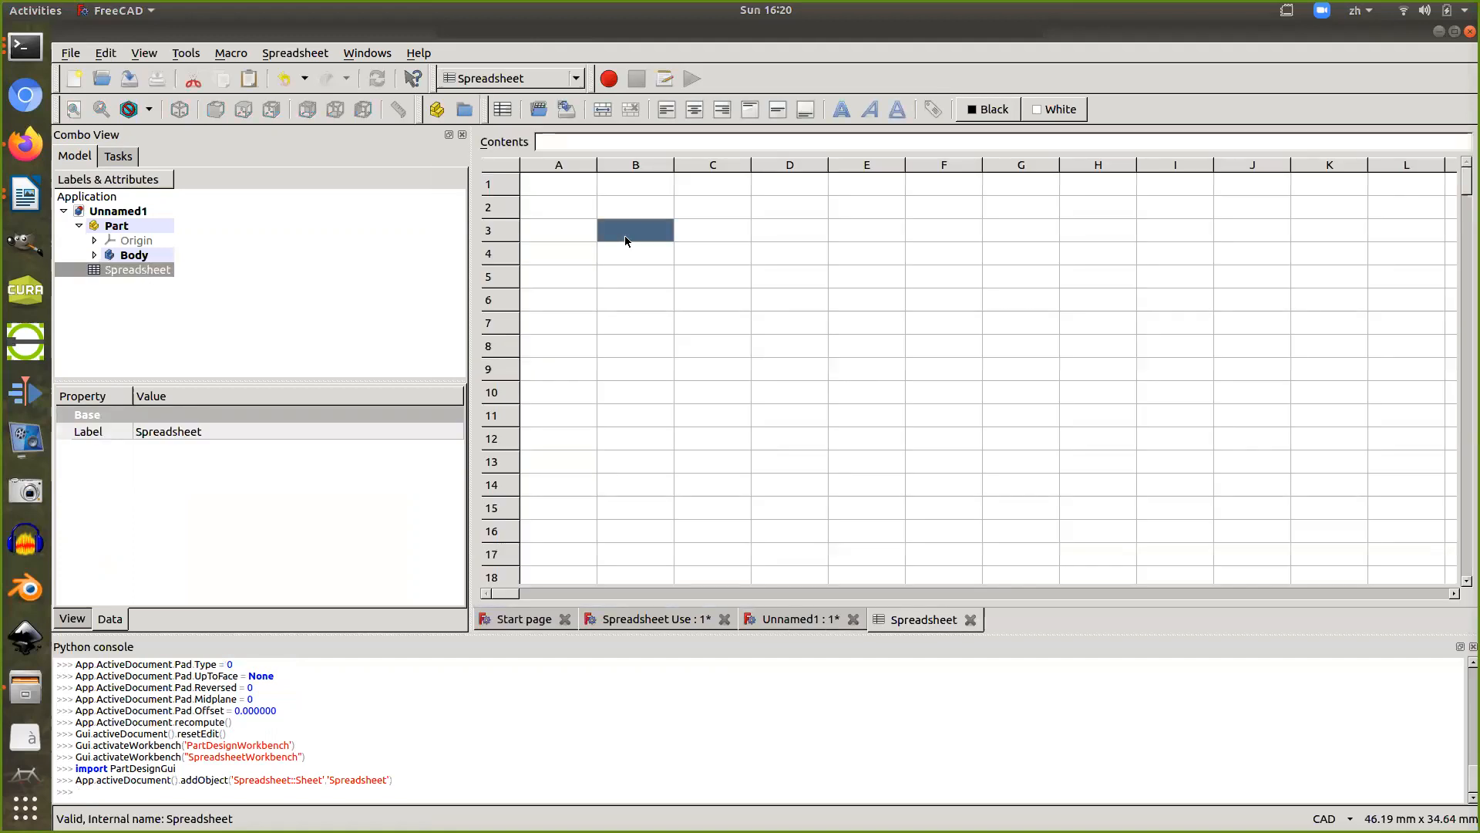
{"action": "type", "text": "l"}
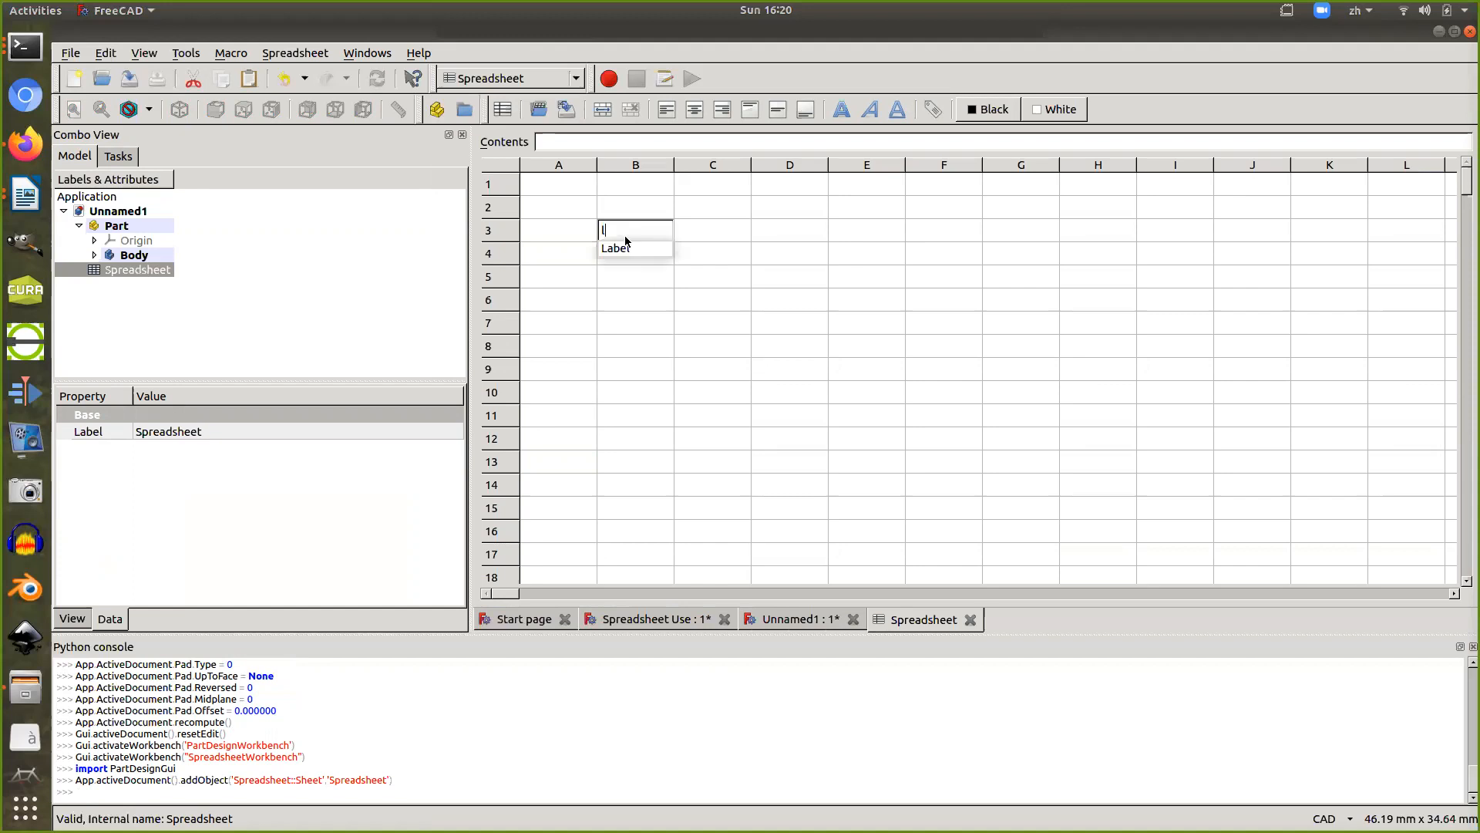
{"action": "type", "text": "en"}
{"action": "key", "text": "Return"}
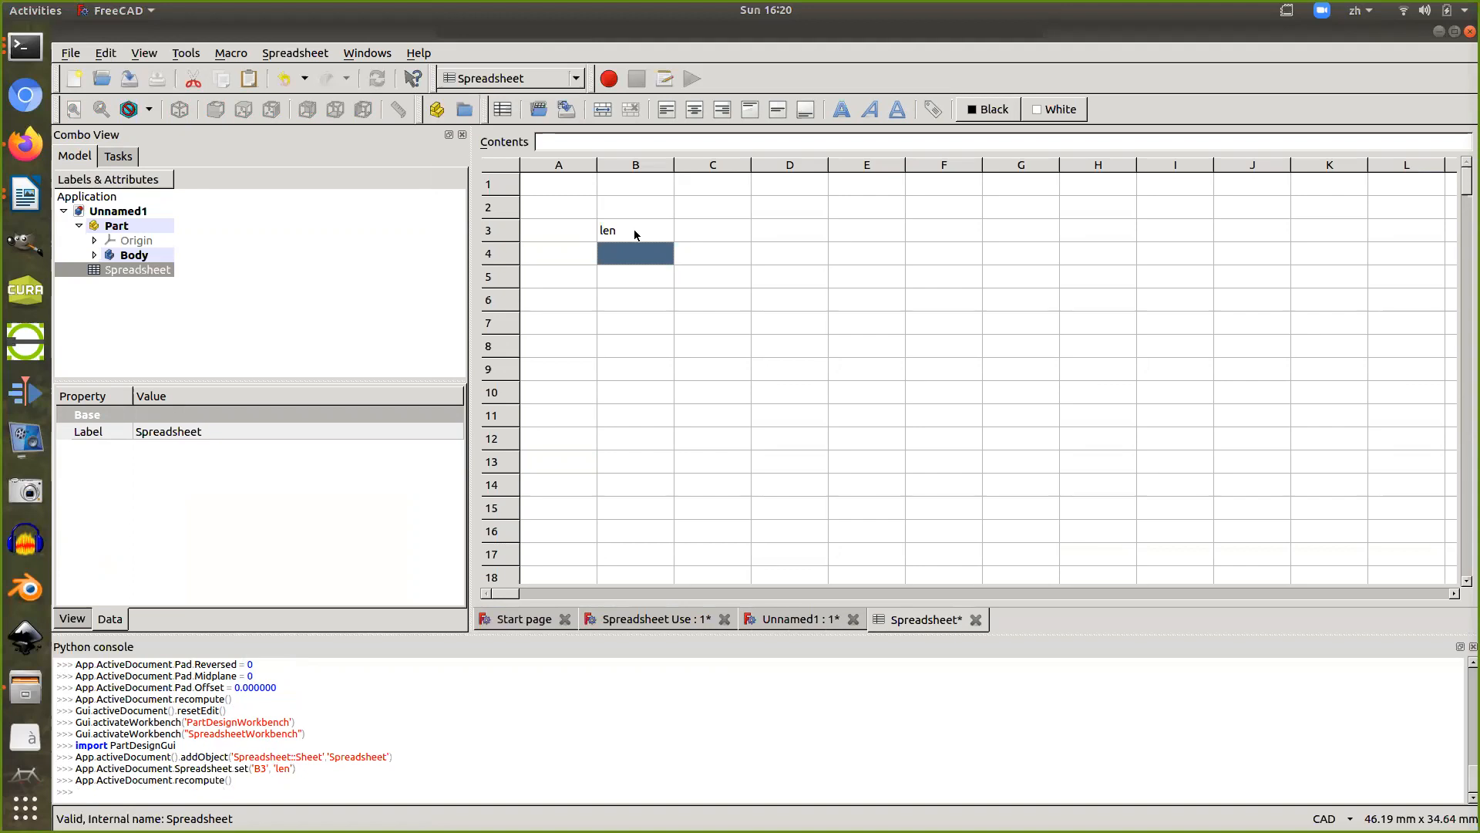
{"action": "type", "text": "wi"}
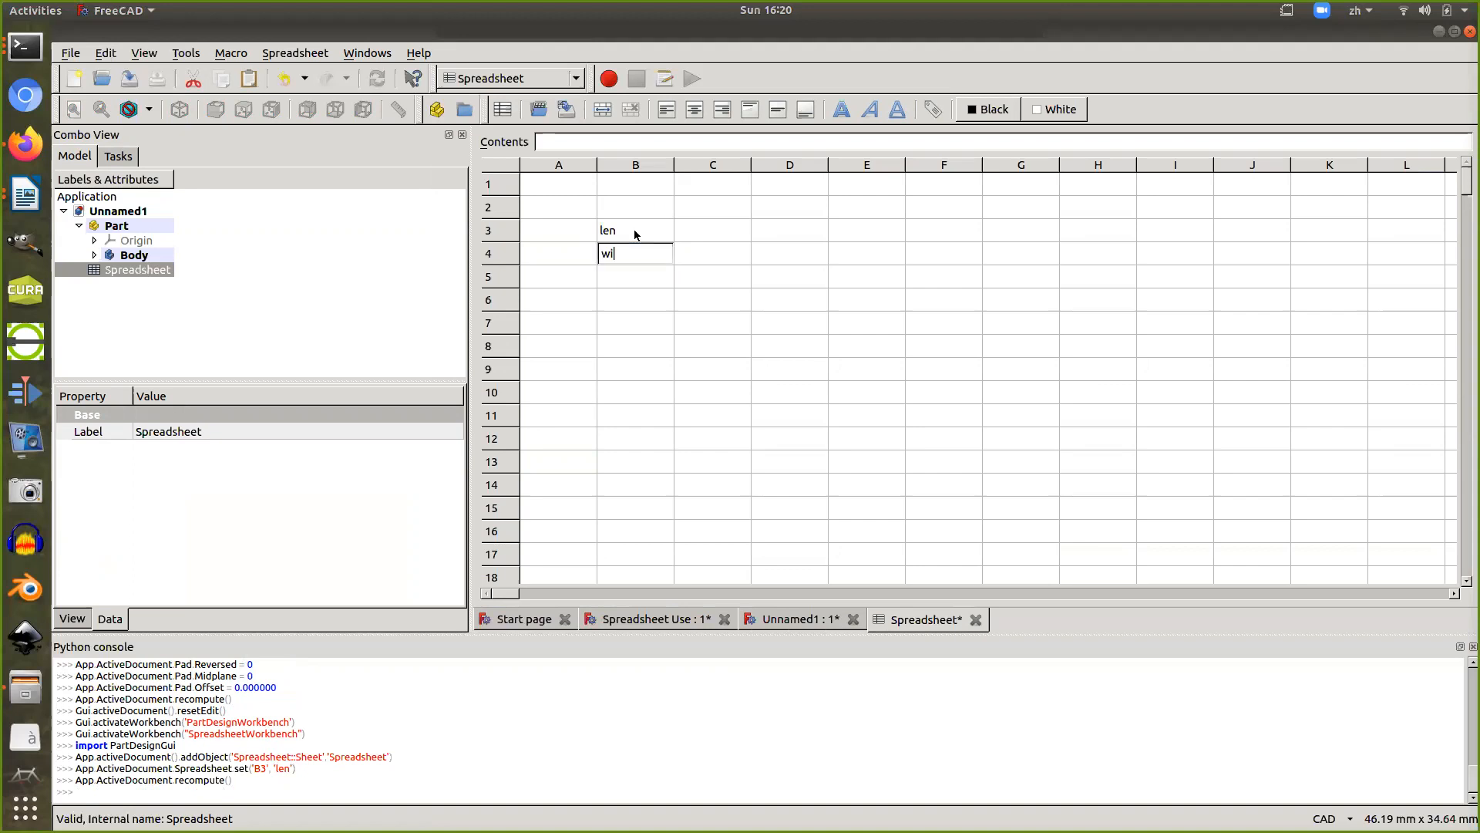
{"action": "type", "text": "d"}
{"action": "key", "text": "Return"}
{"action": "type", "text": "hei"}
{"action": "key", "text": "Return"}
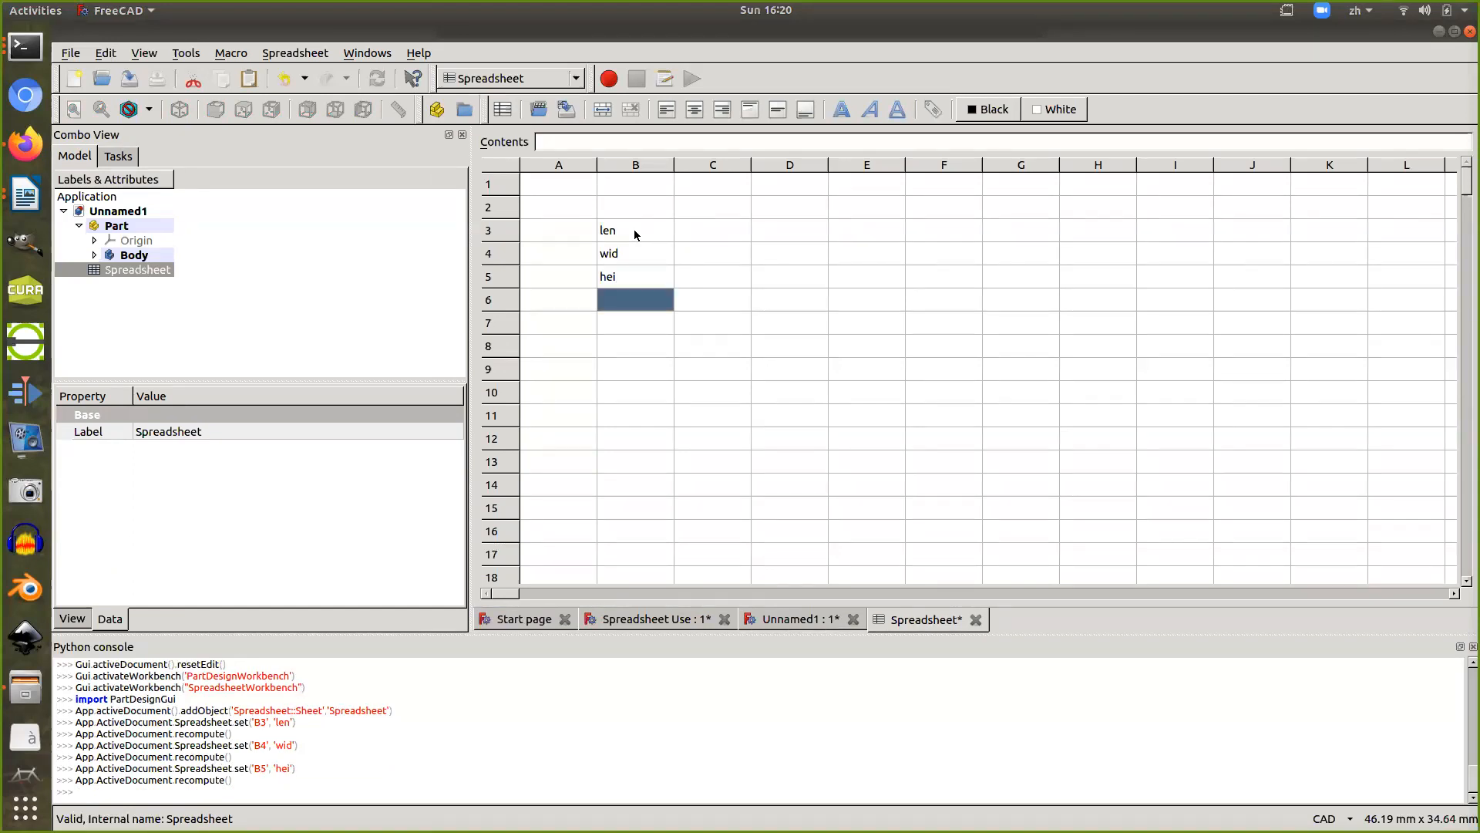
{"action": "type", "text": "ang"}
{"action": "key", "text": "Return"}
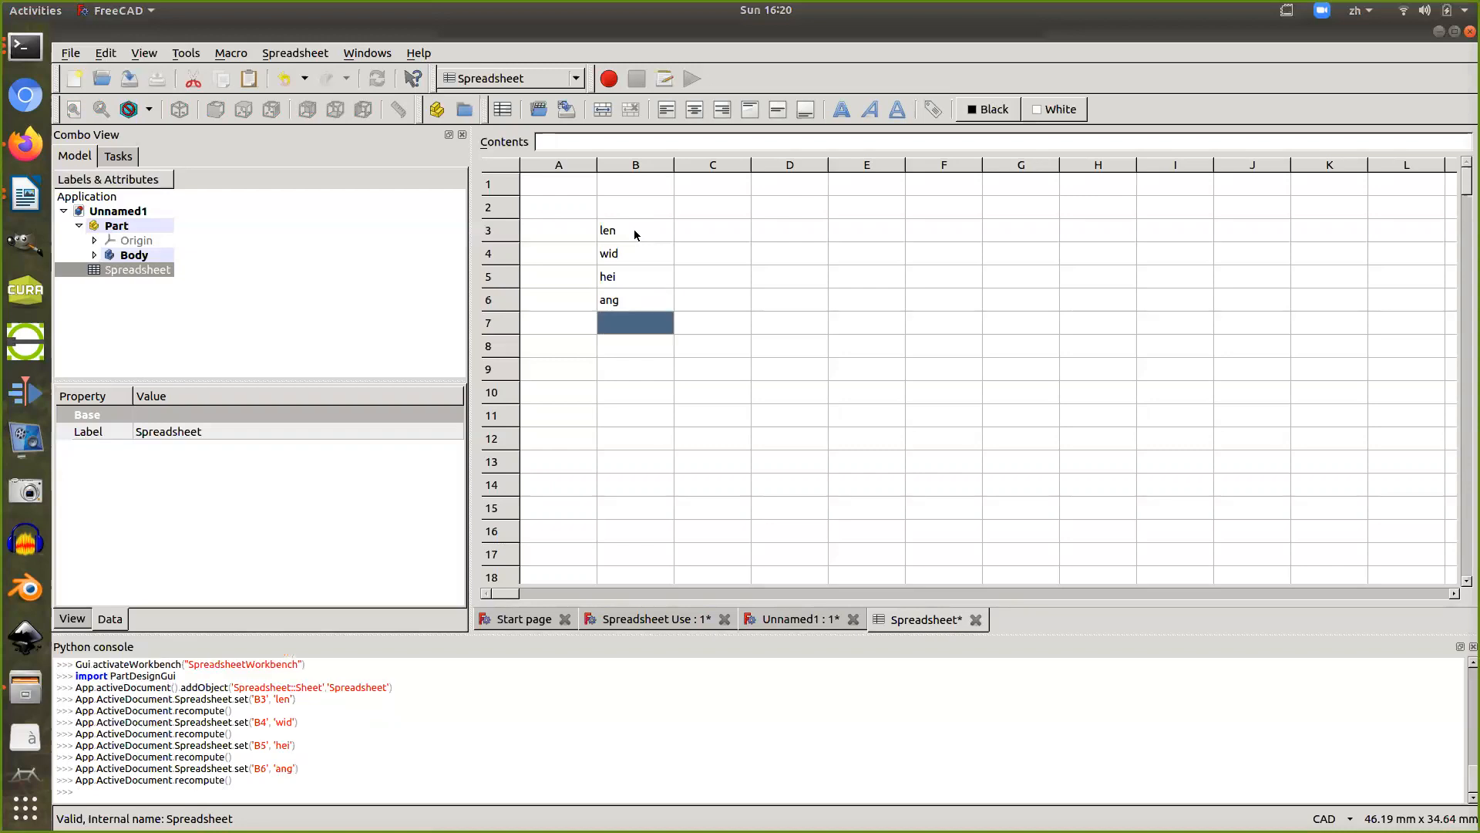
{"action": "type", "text": "rad"}
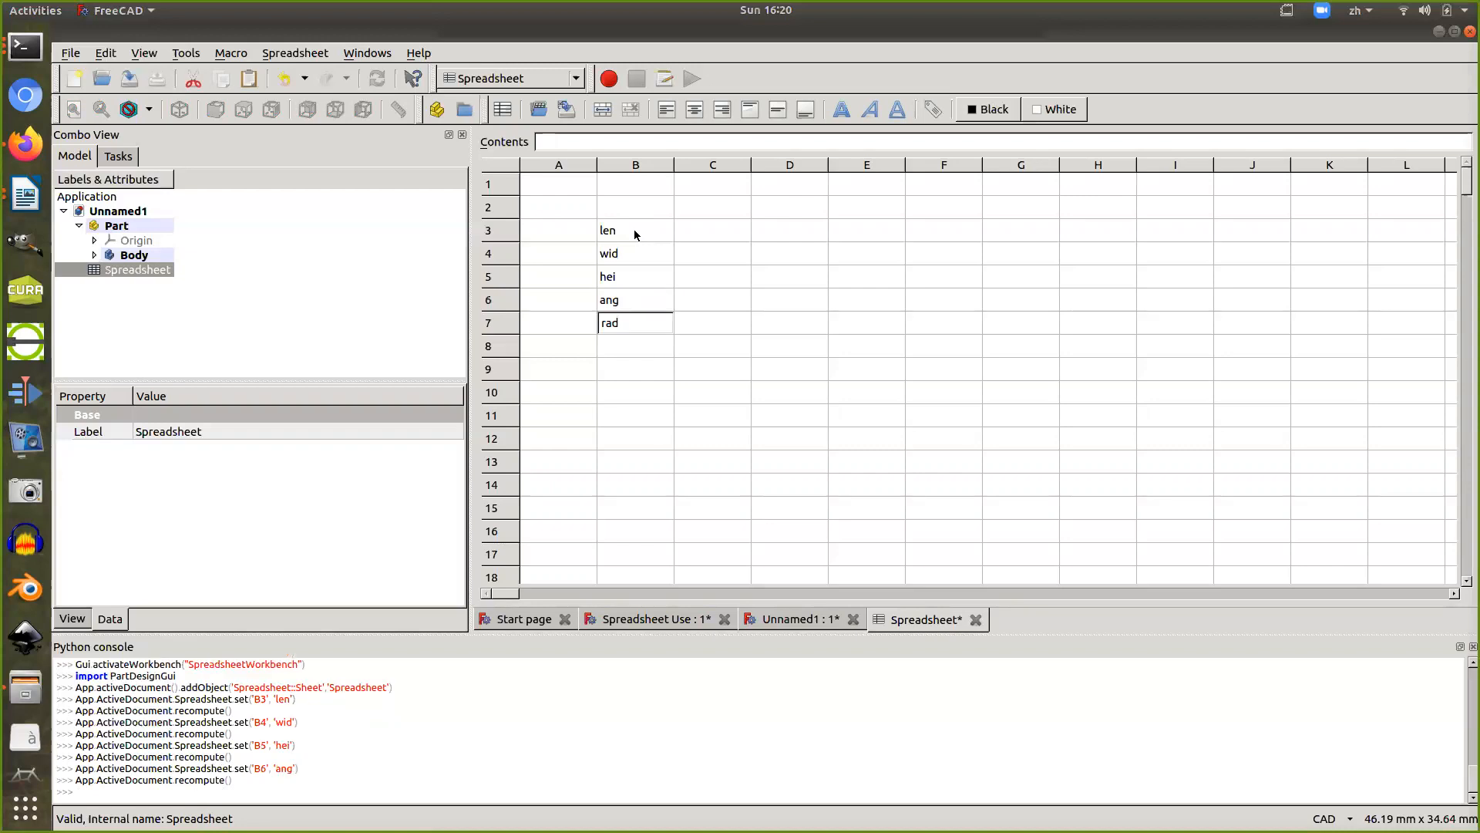
{"action": "key", "text": "Tab"}
Enter the parameter values 40, 20, 17, 135 and 3 in cells C3 to C7
{"action": "key", "text": "Up"}
{"action": "key", "text": "Up"}
{"action": "key", "text": "Up"}
{"action": "key", "text": "Up"}
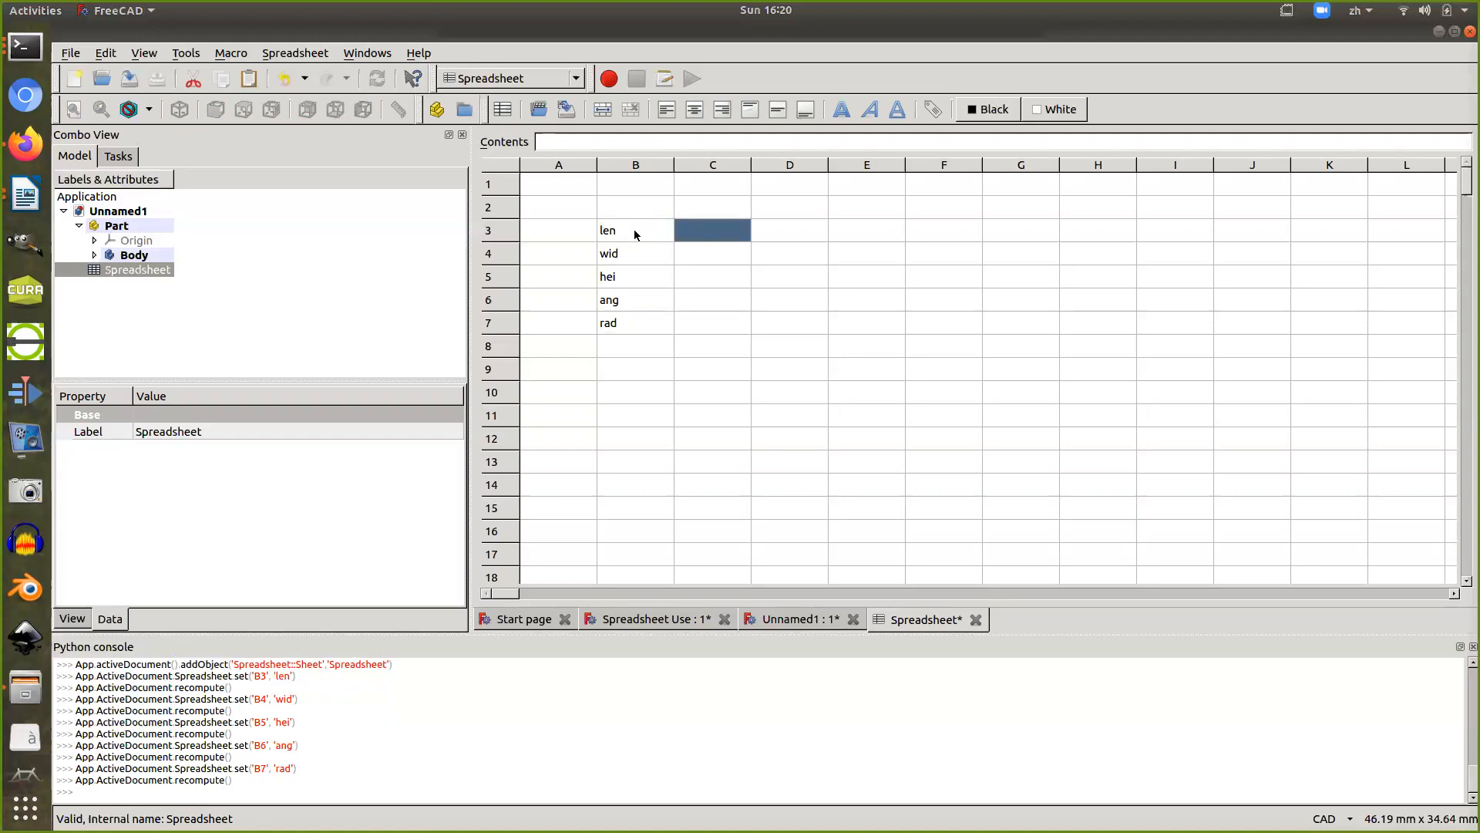
{"action": "type", "text": "40"}
{"action": "key", "text": "Return"}
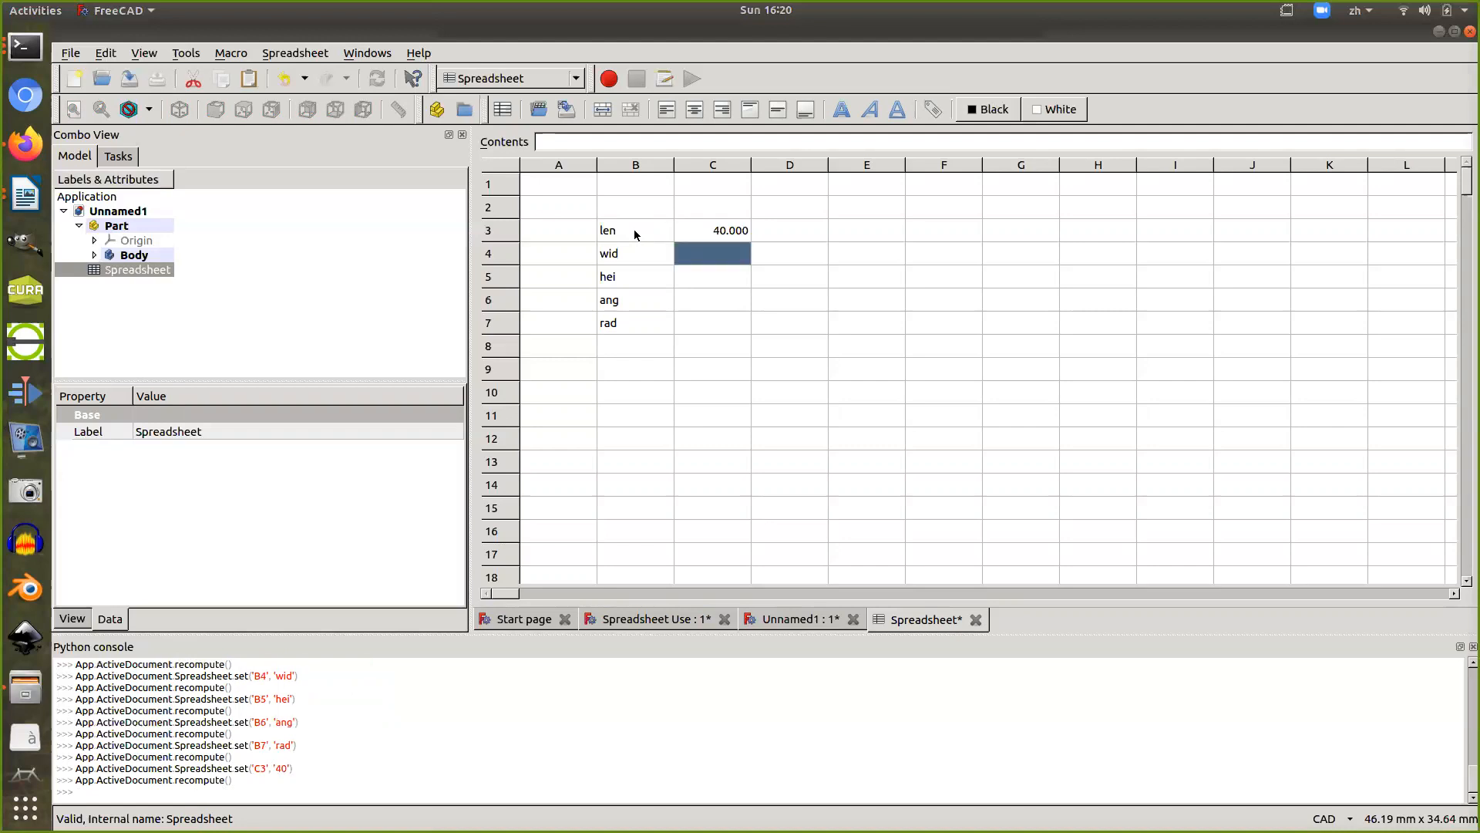
{"action": "type", "text": "20"}
{"action": "key", "text": "Return"}
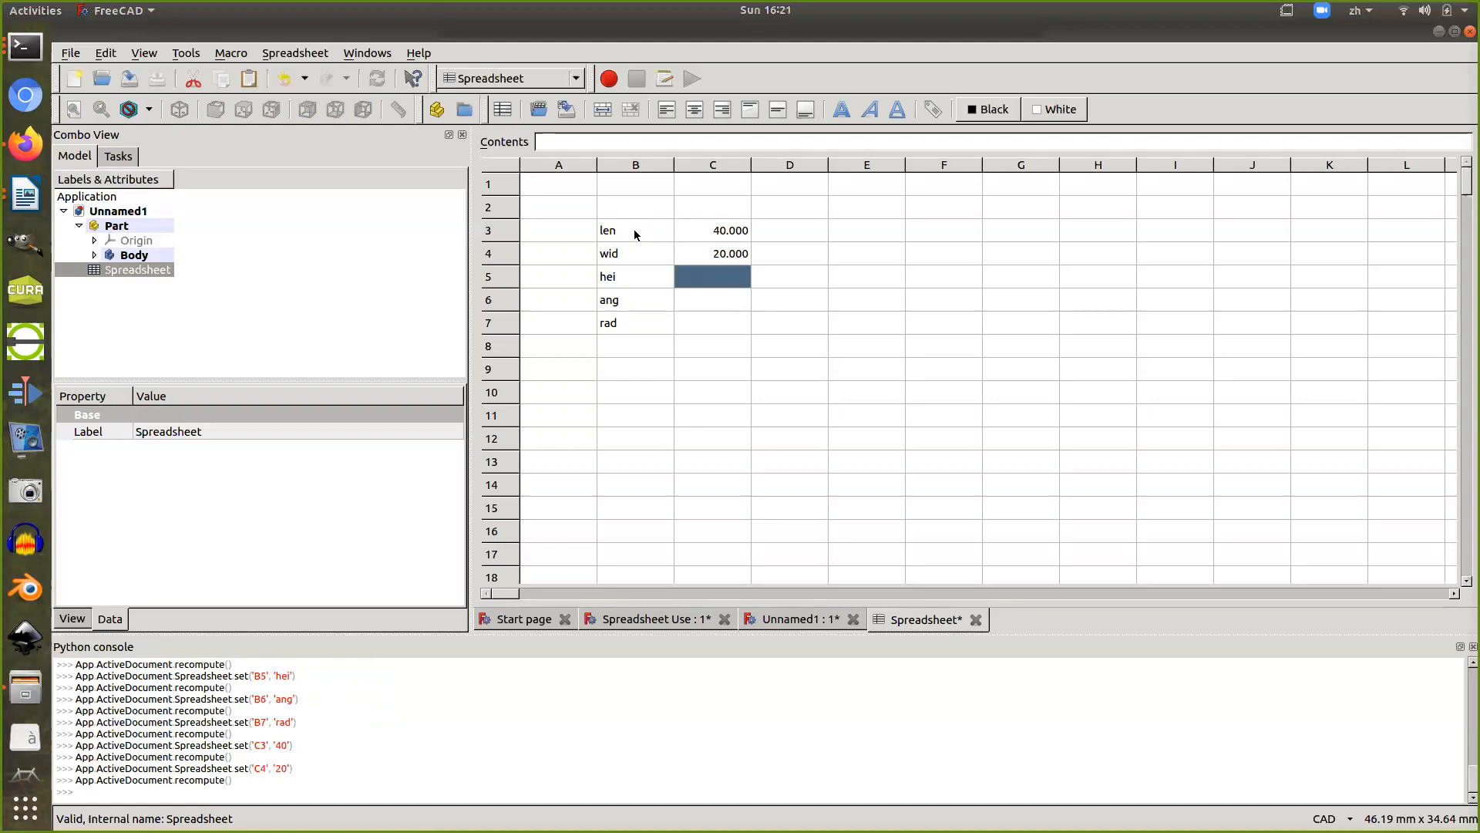
{"action": "type", "text": "17"}
{"action": "key", "text": "Return"}
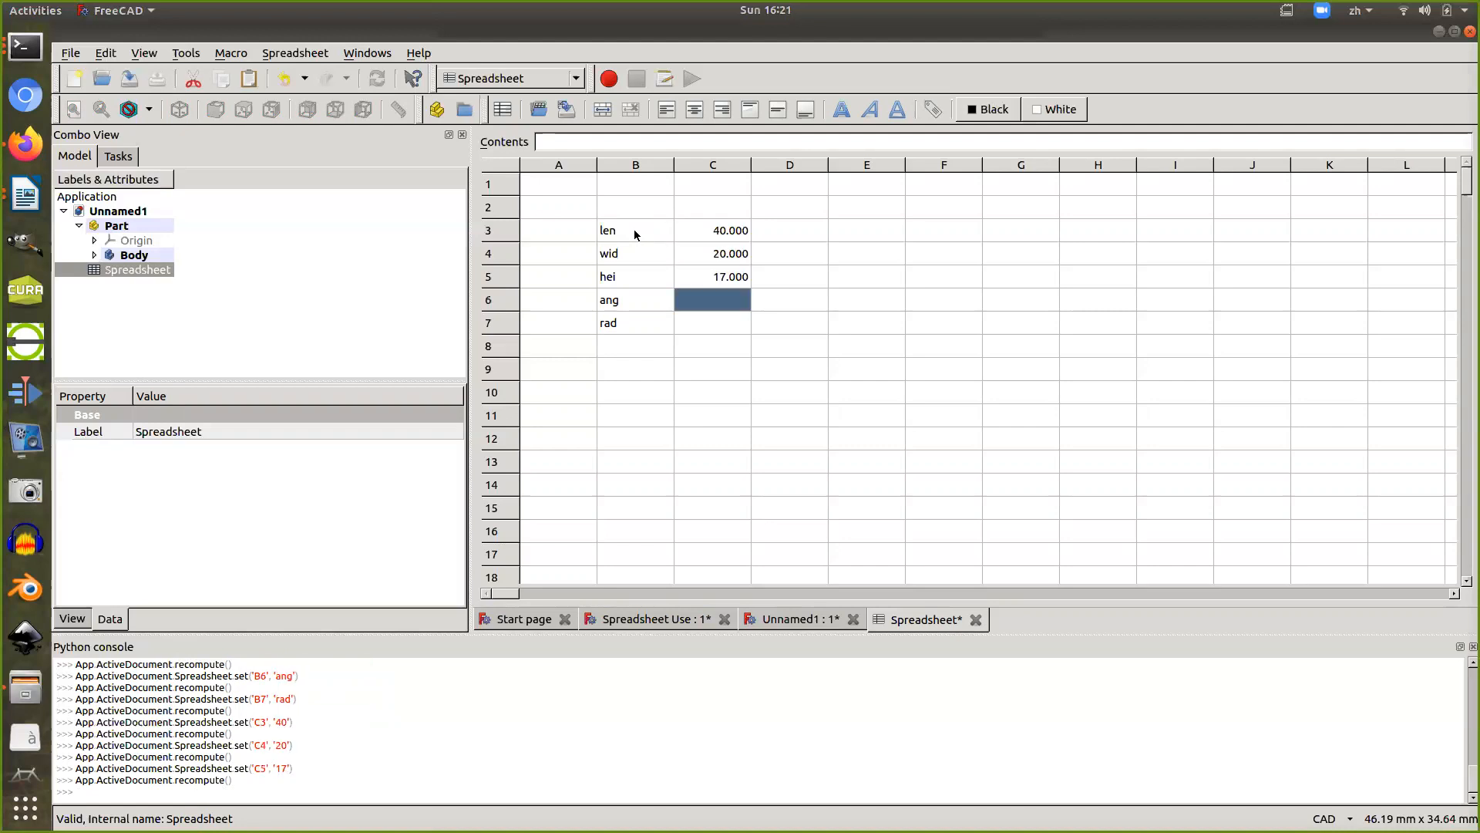
{"action": "type", "text": "135"}
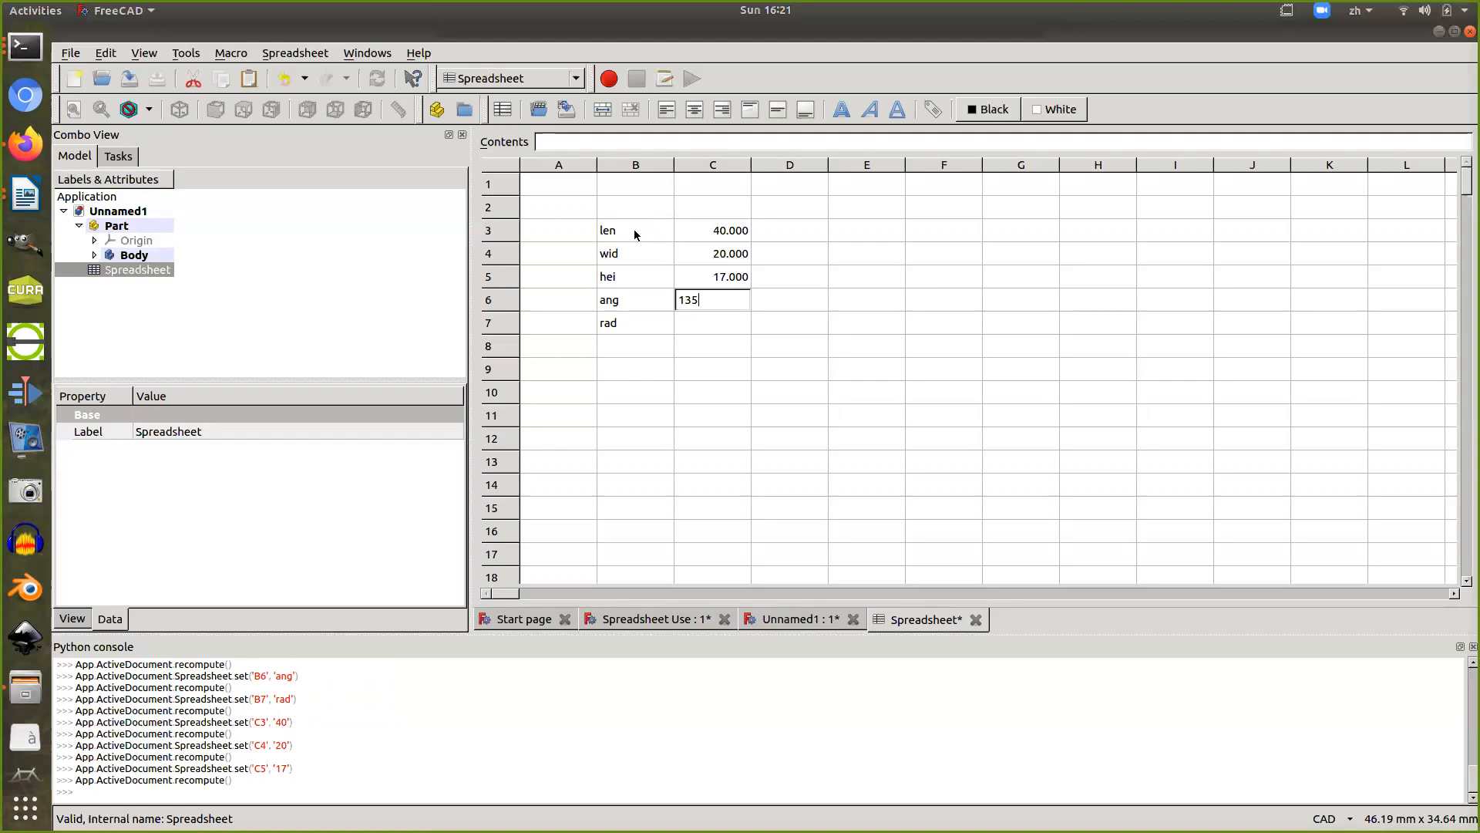
{"action": "key", "text": "Return"}
{"action": "type", "text": "3"}
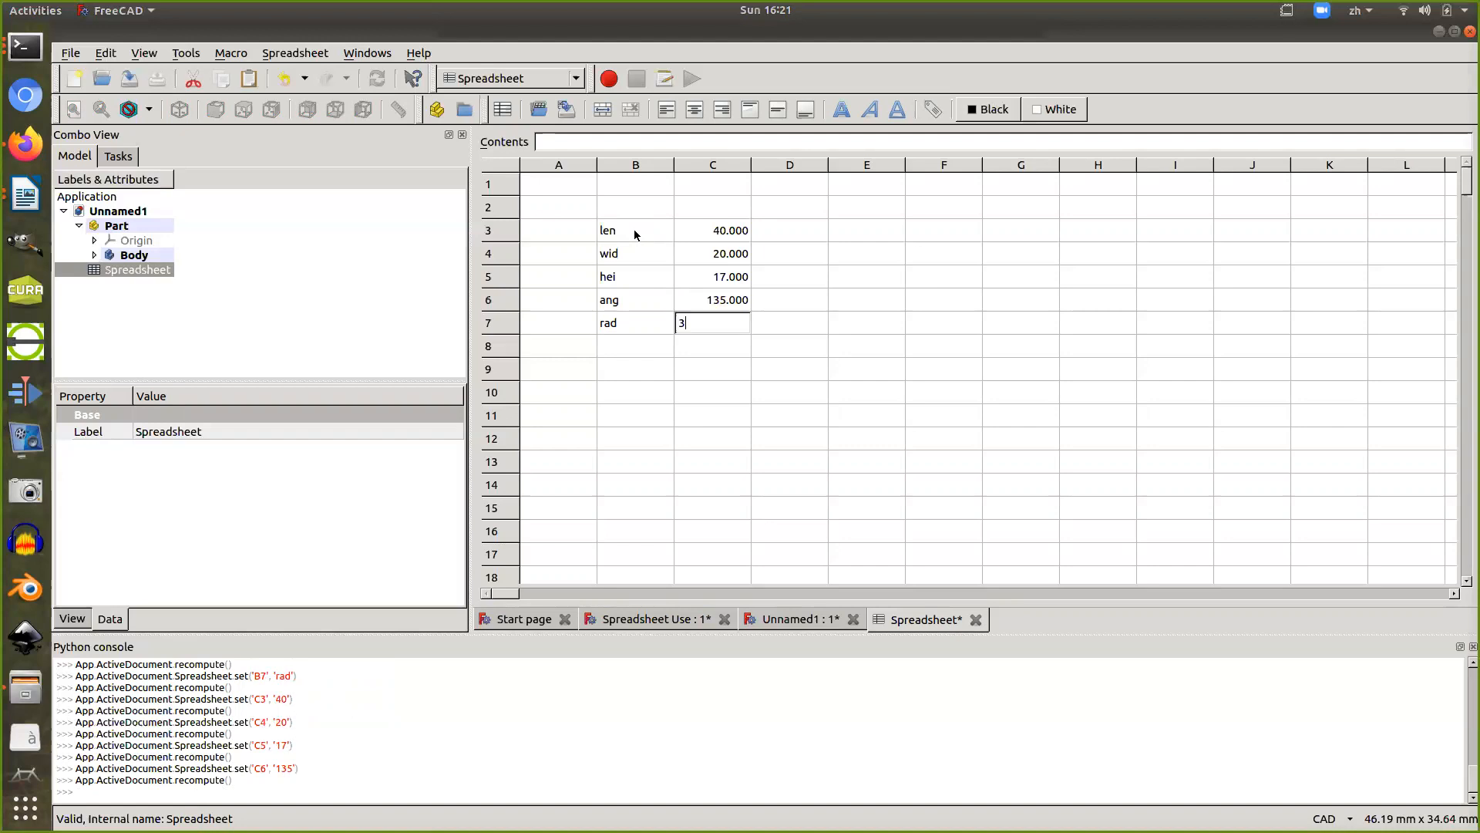
{"action": "key", "text": "Return"}
Add the column headings Variables in cell B2 and Data in cell C2
{"action": "key", "text": "Up"}
{"action": "key", "text": "Up"}
{"action": "key", "text": "Up"}
{"action": "key", "text": "Up"}
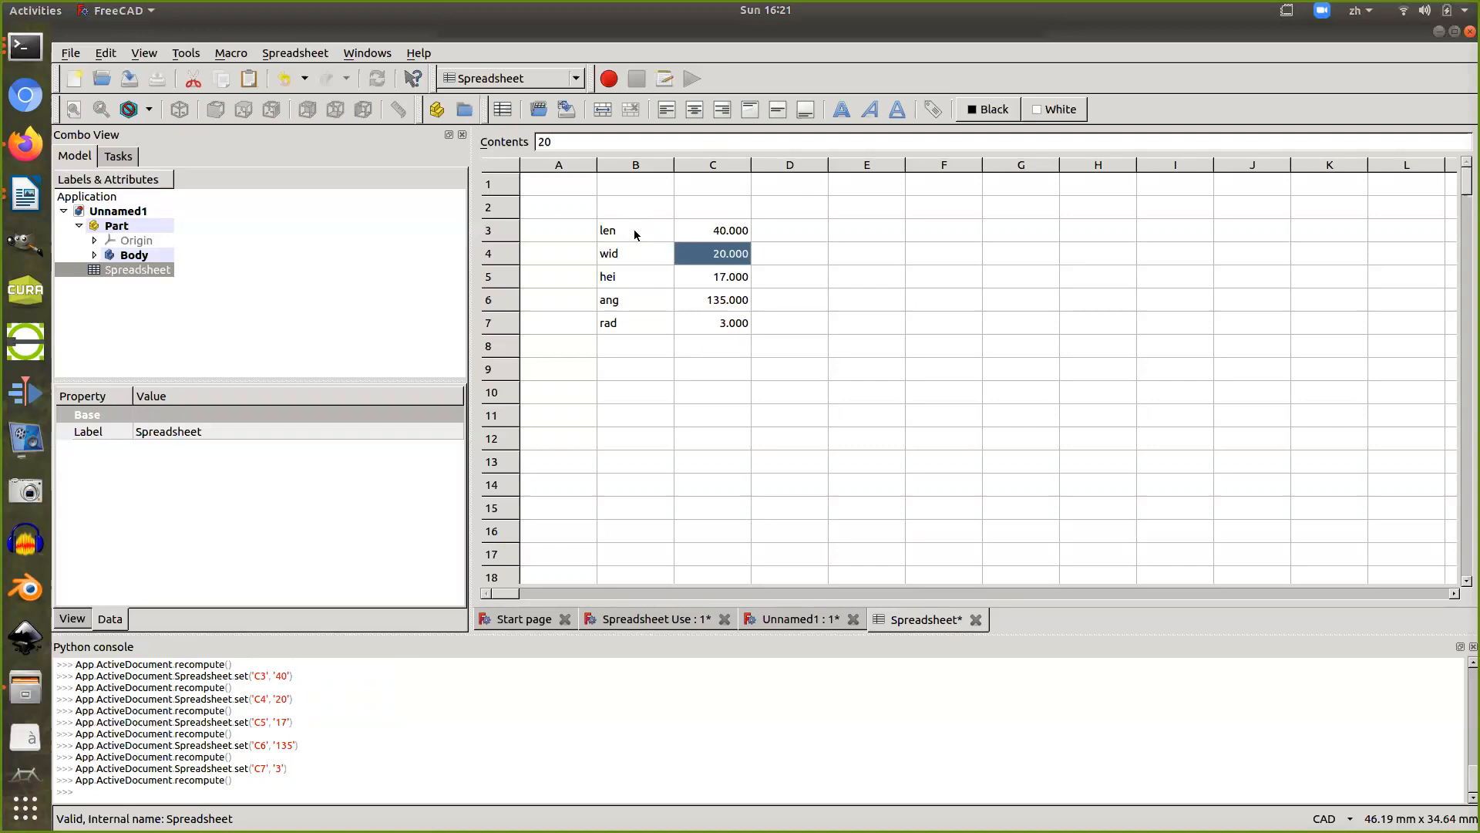
{"action": "key", "text": "Up"}
{"action": "key", "text": "Left"}
{"action": "key", "text": "Left"}
{"action": "key", "text": "Up"}
{"action": "key", "text": "Right"}
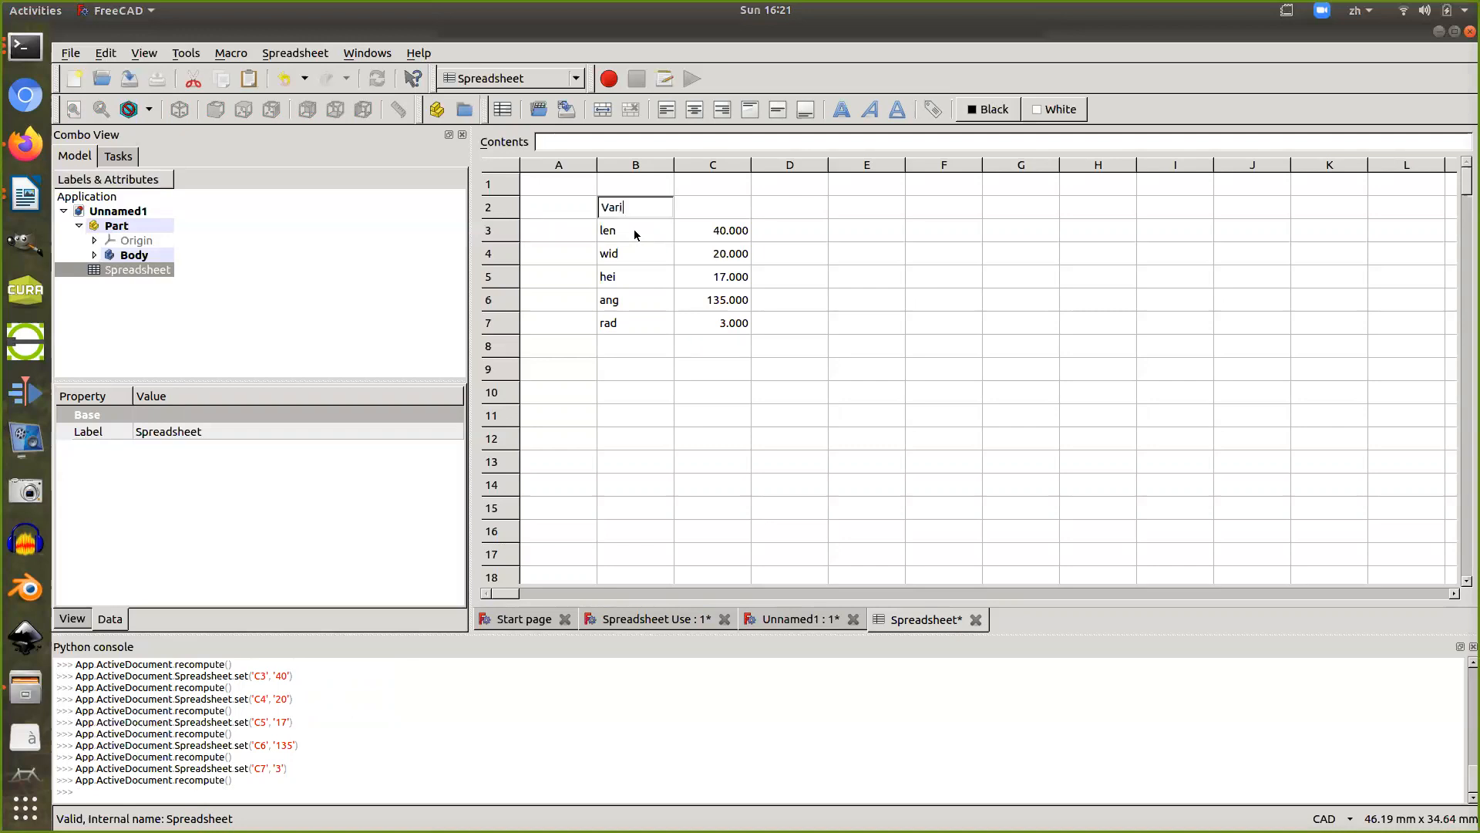
{"action": "type", "text": "Variables"}
{"action": "key", "text": "Tab"}
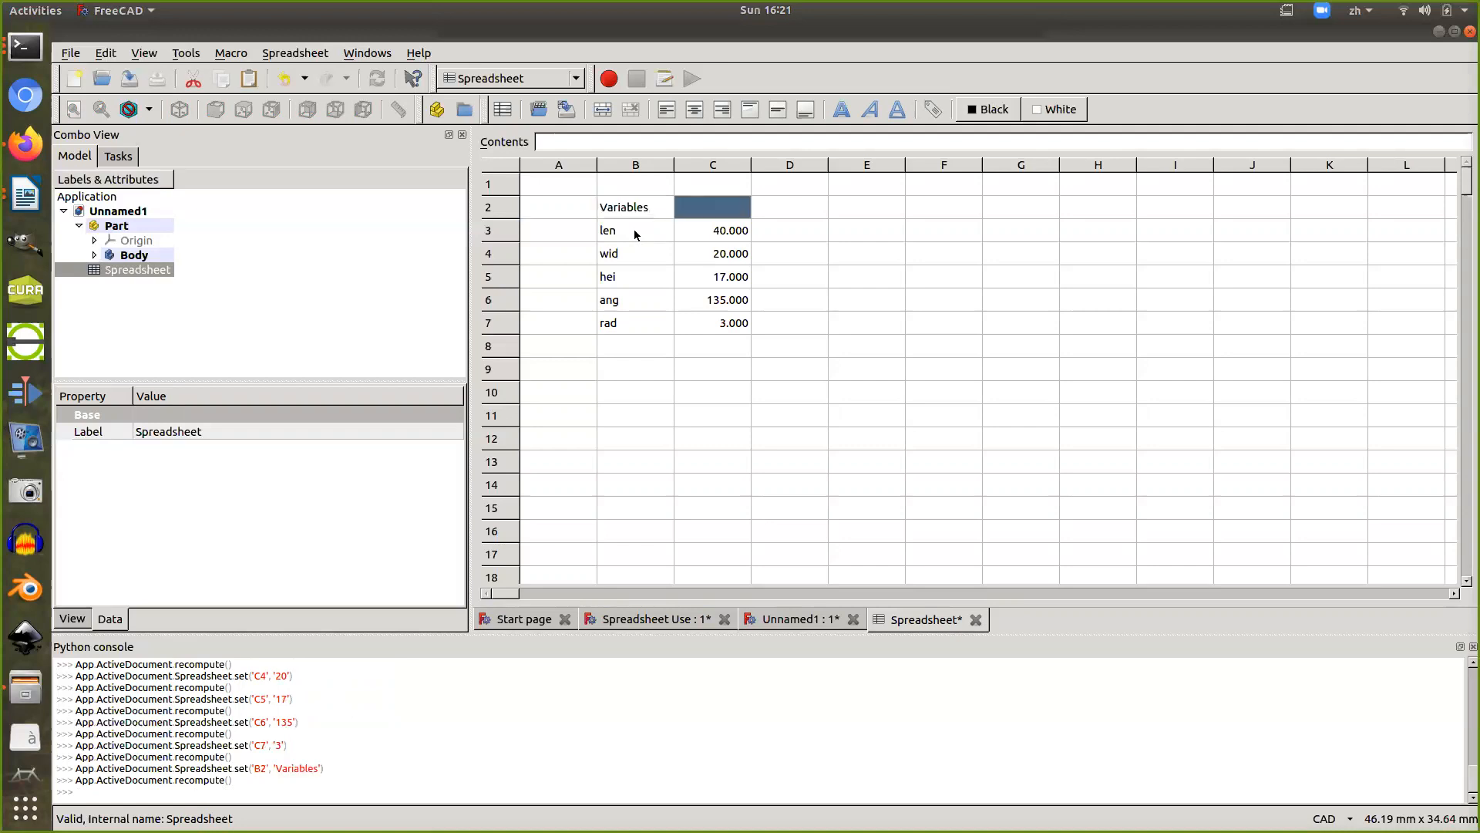
{"action": "type", "text": "Data"}
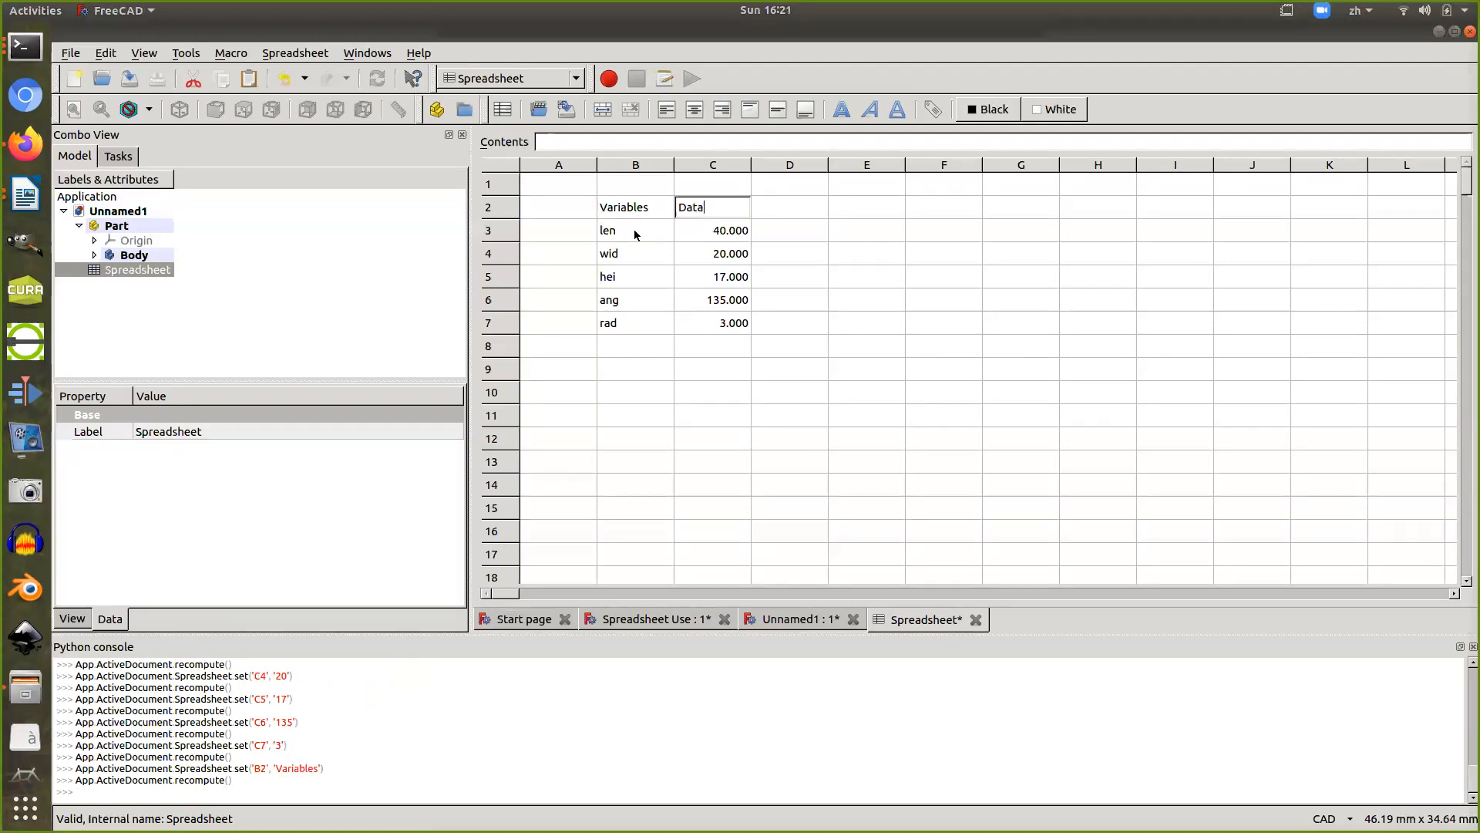
{"action": "key", "text": "Return"}
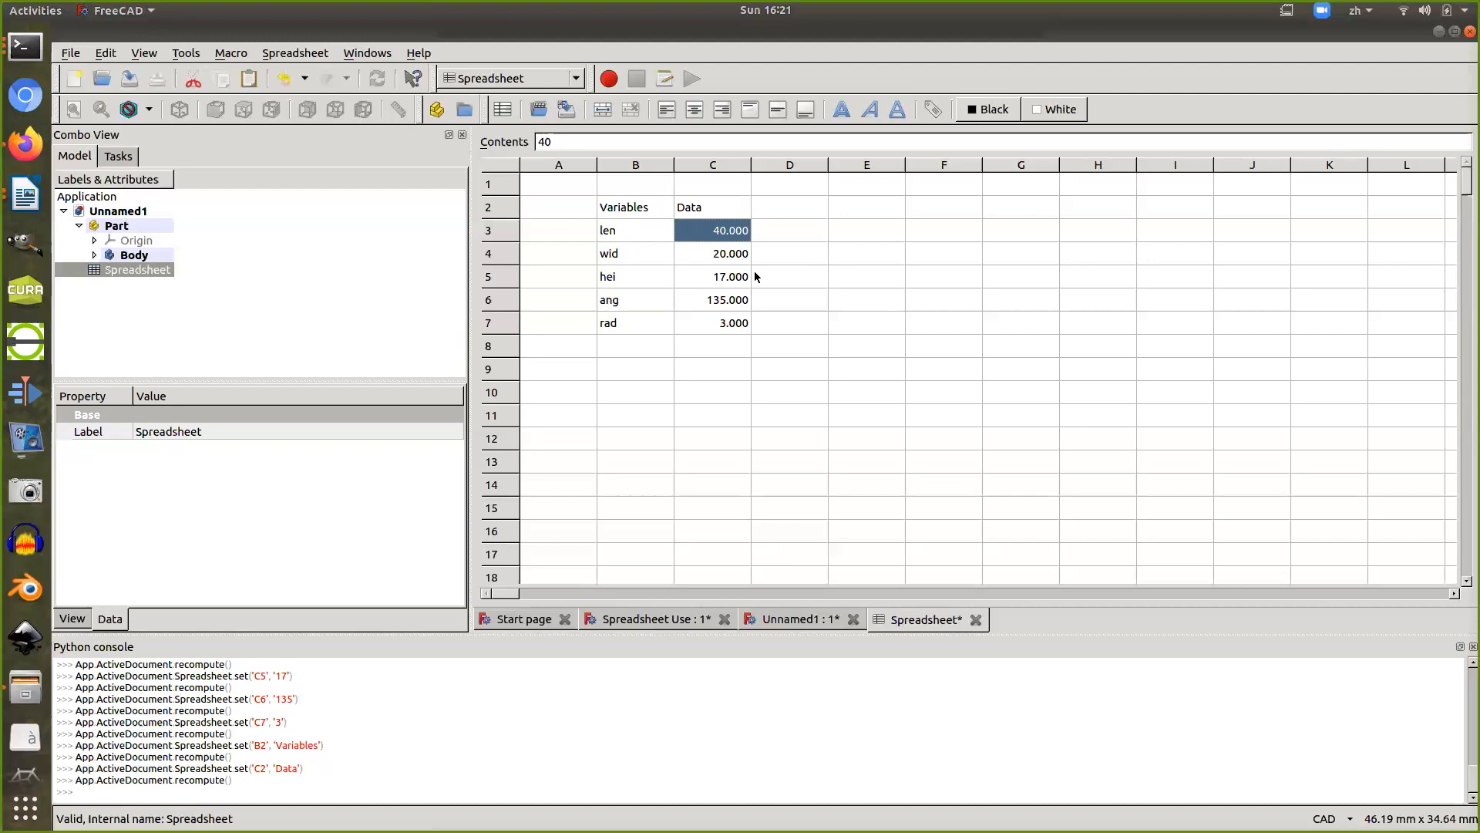
Assign the alias len to the length value in cell C3
{"action": "right_click", "coordinate": [712, 225]}
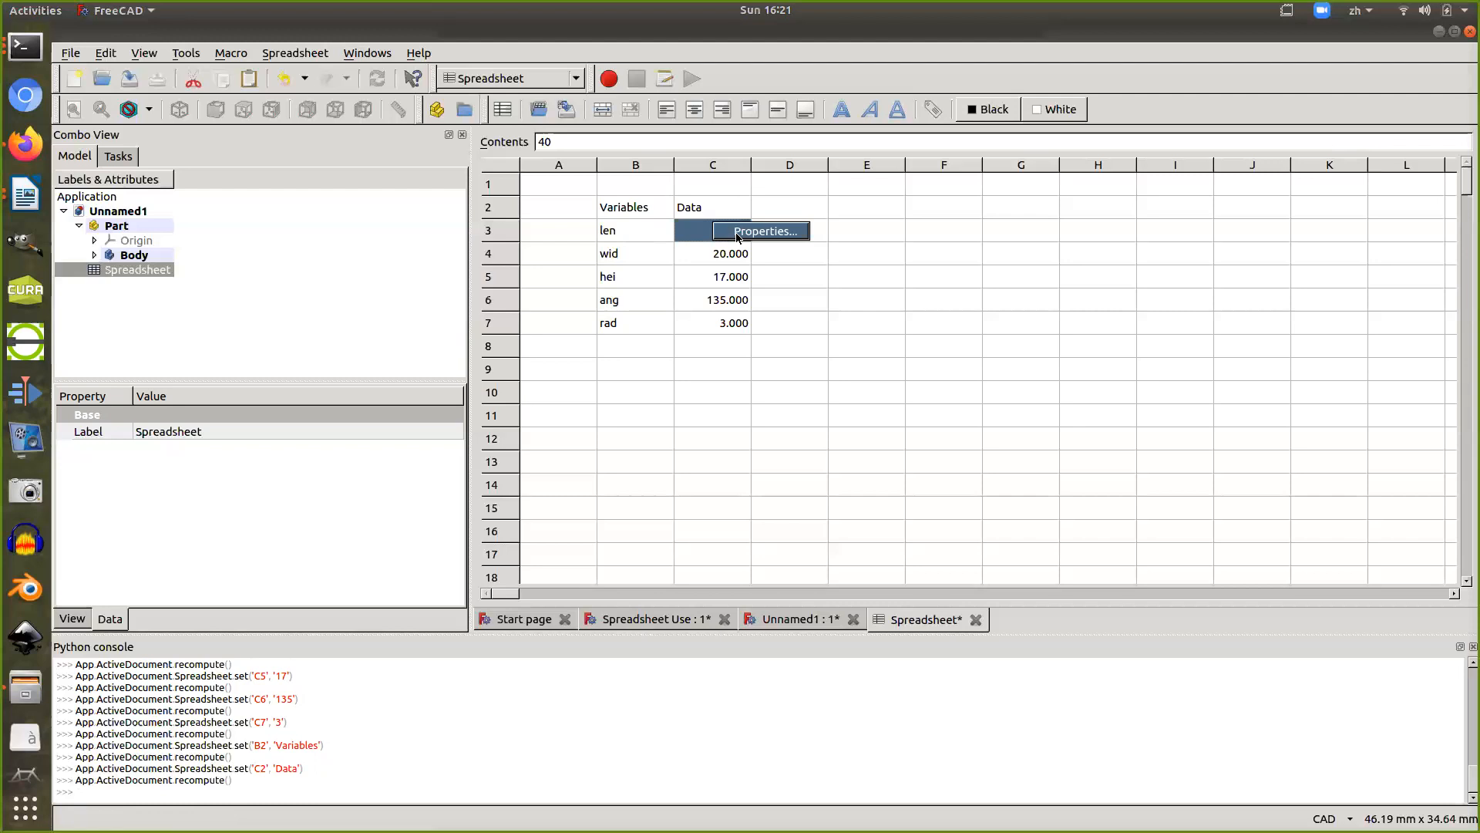
{"action": "left_click", "coordinate": [737, 233]}
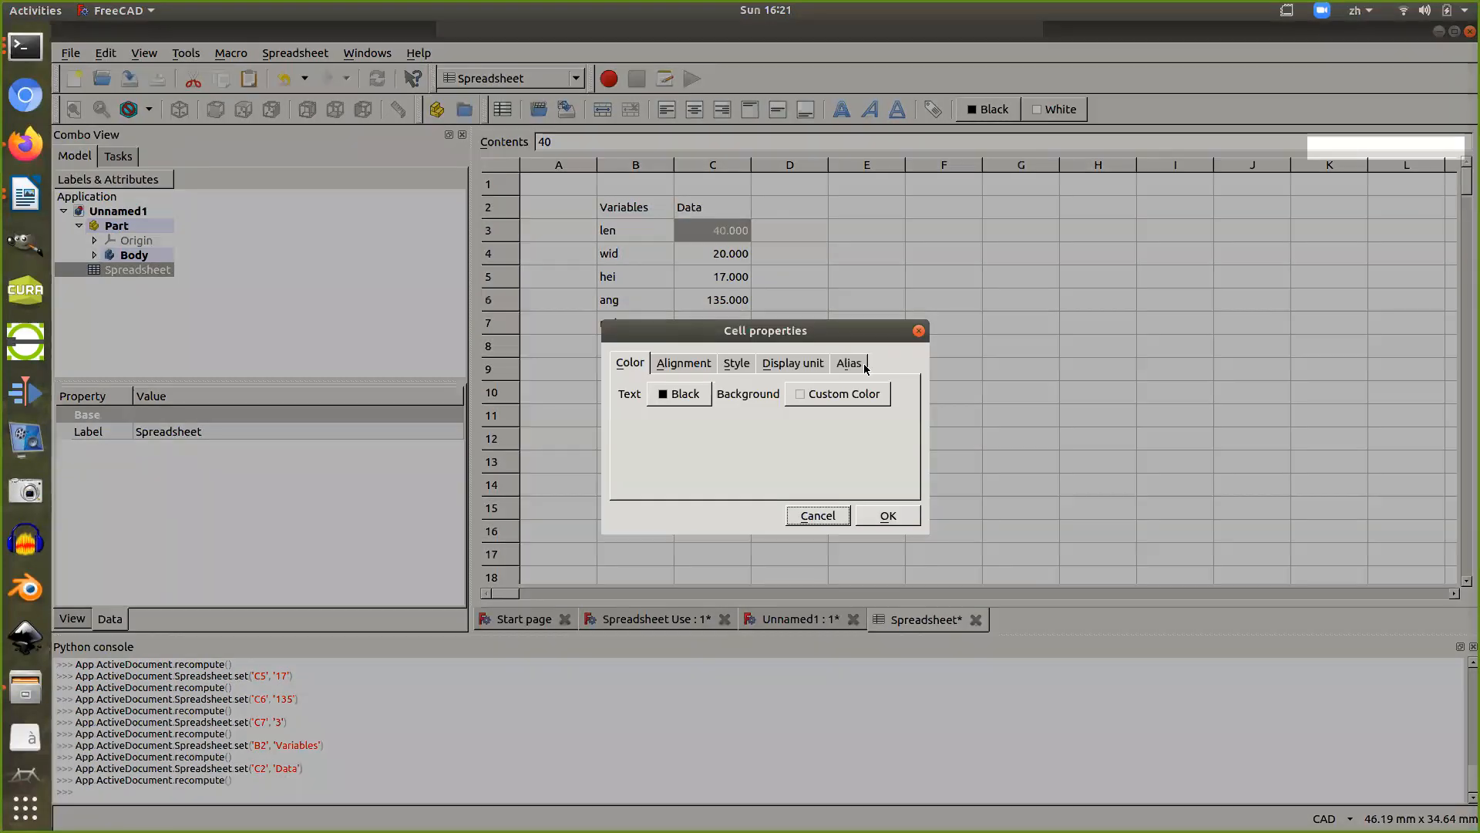
{"action": "left_click", "coordinate": [852, 364]}
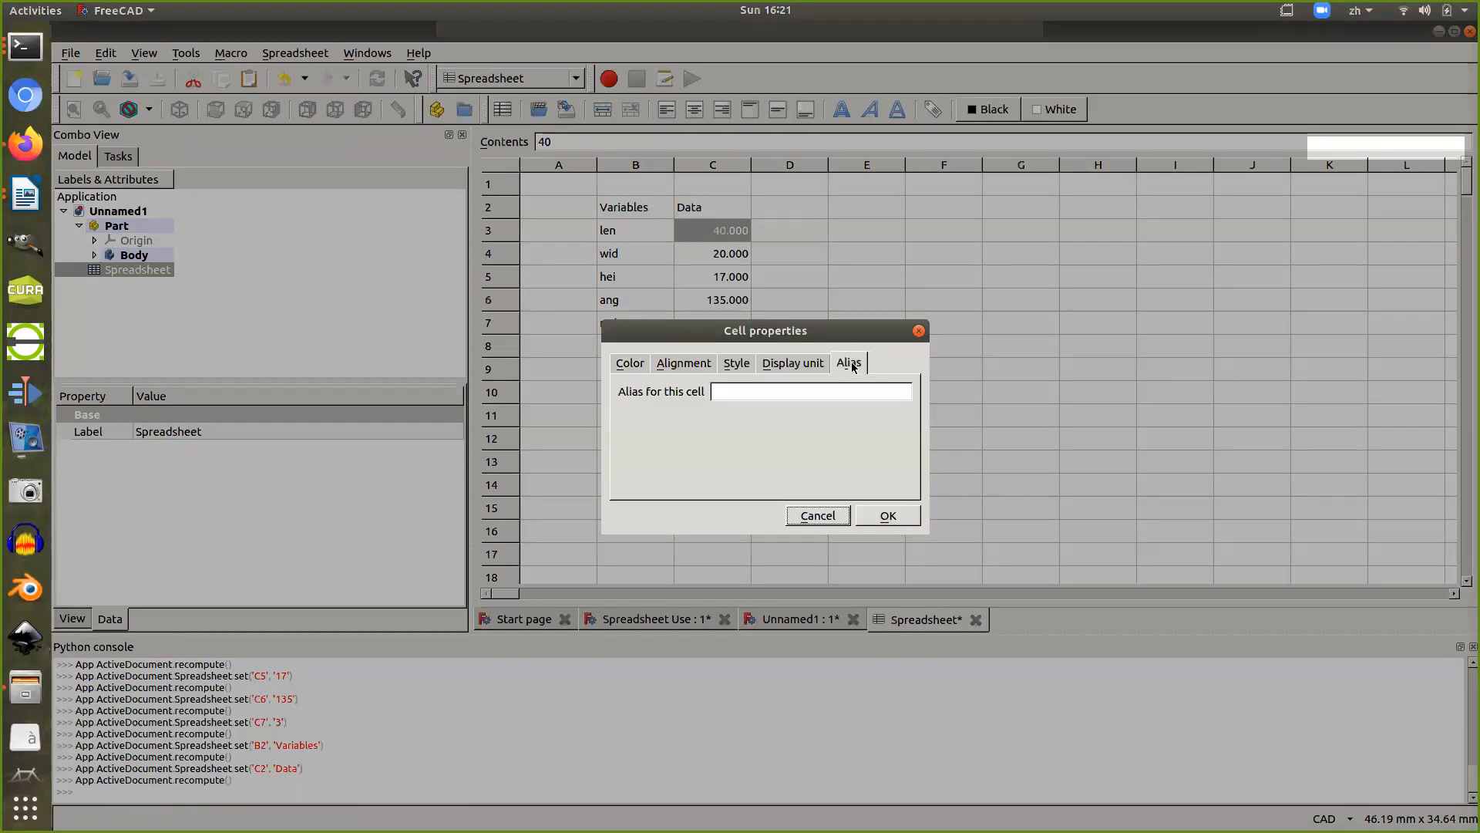
{"action": "left_click", "coordinate": [752, 389]}
{"action": "type", "text": "len"}
{"action": "left_click", "coordinate": [879, 514]}
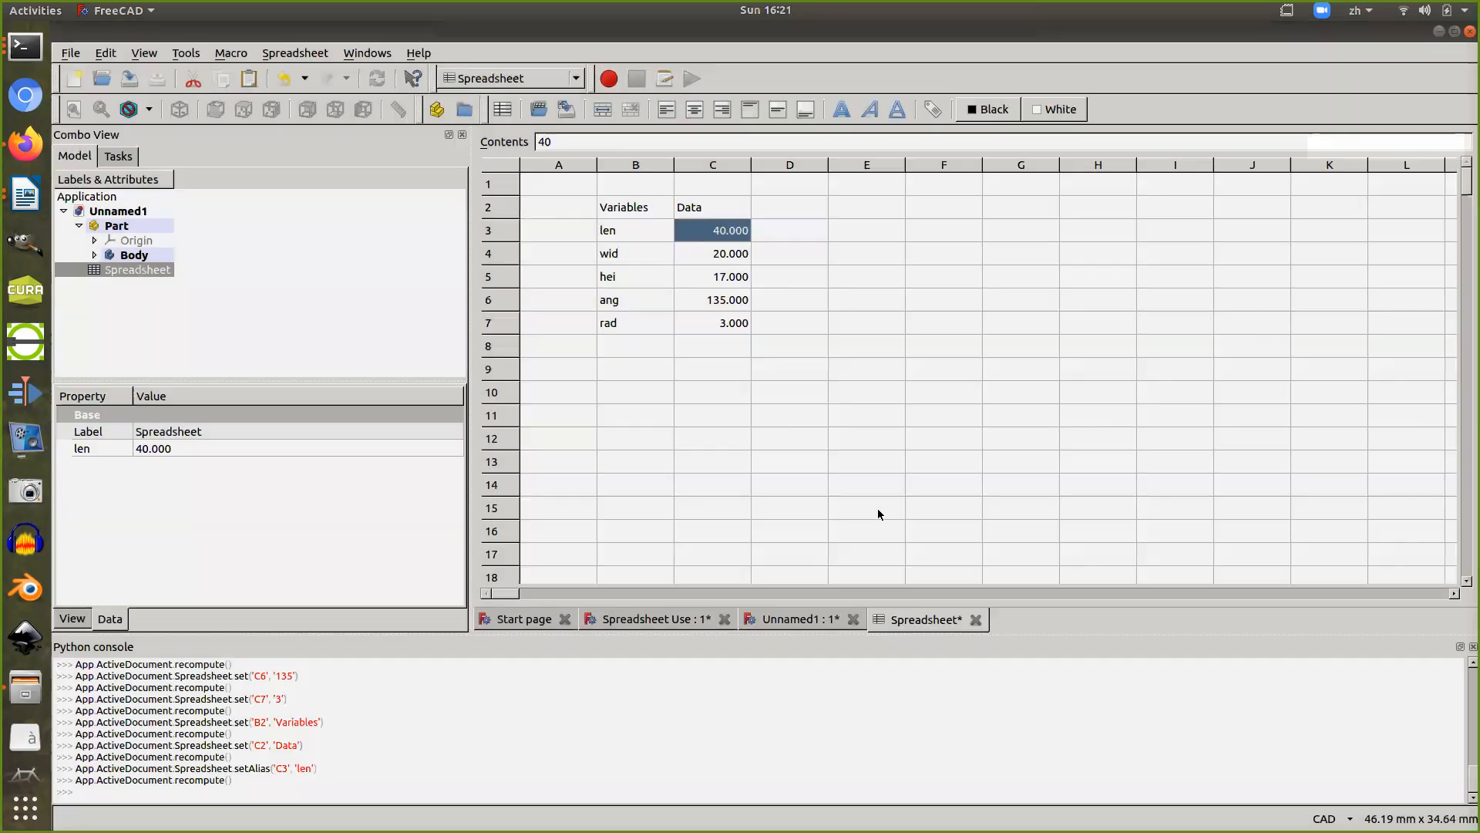
Assign the alias wid to the width value in cell C4
{"action": "left_click", "coordinate": [714, 253]}
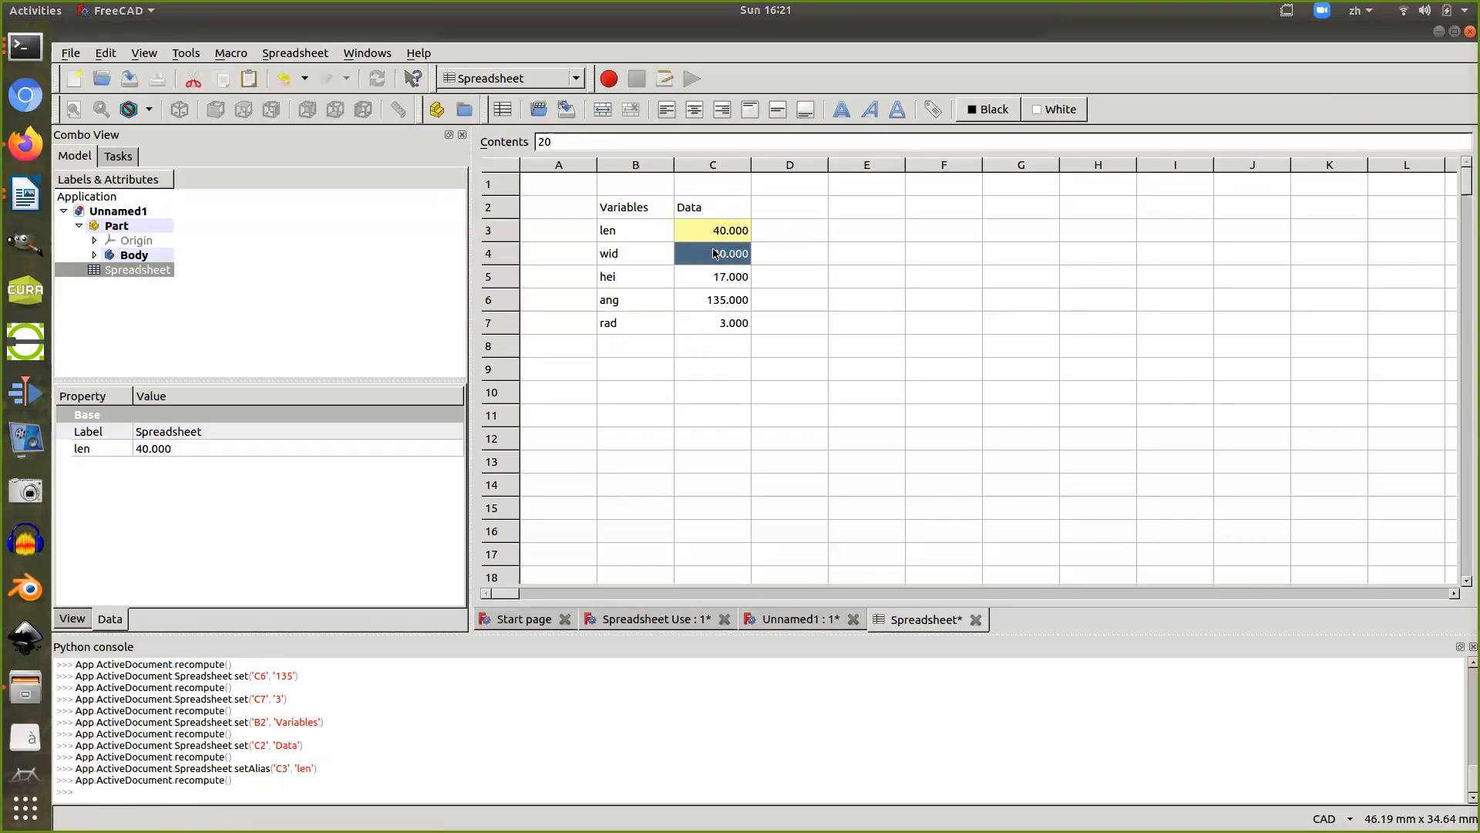
{"action": "right_click", "coordinate": [714, 252]}
{"action": "left_click", "coordinate": [731, 261]}
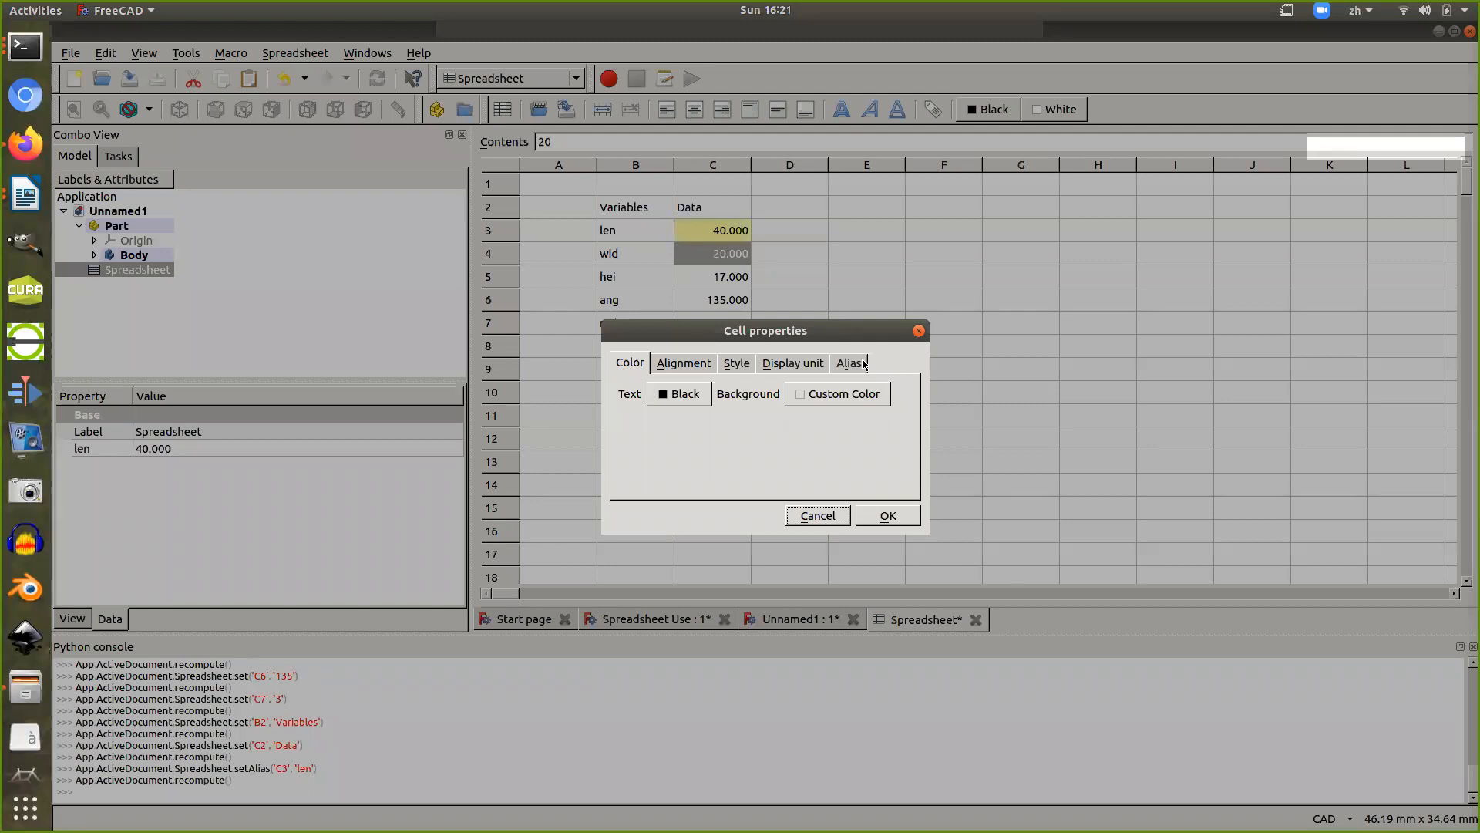
{"action": "left_click", "coordinate": [863, 364]}
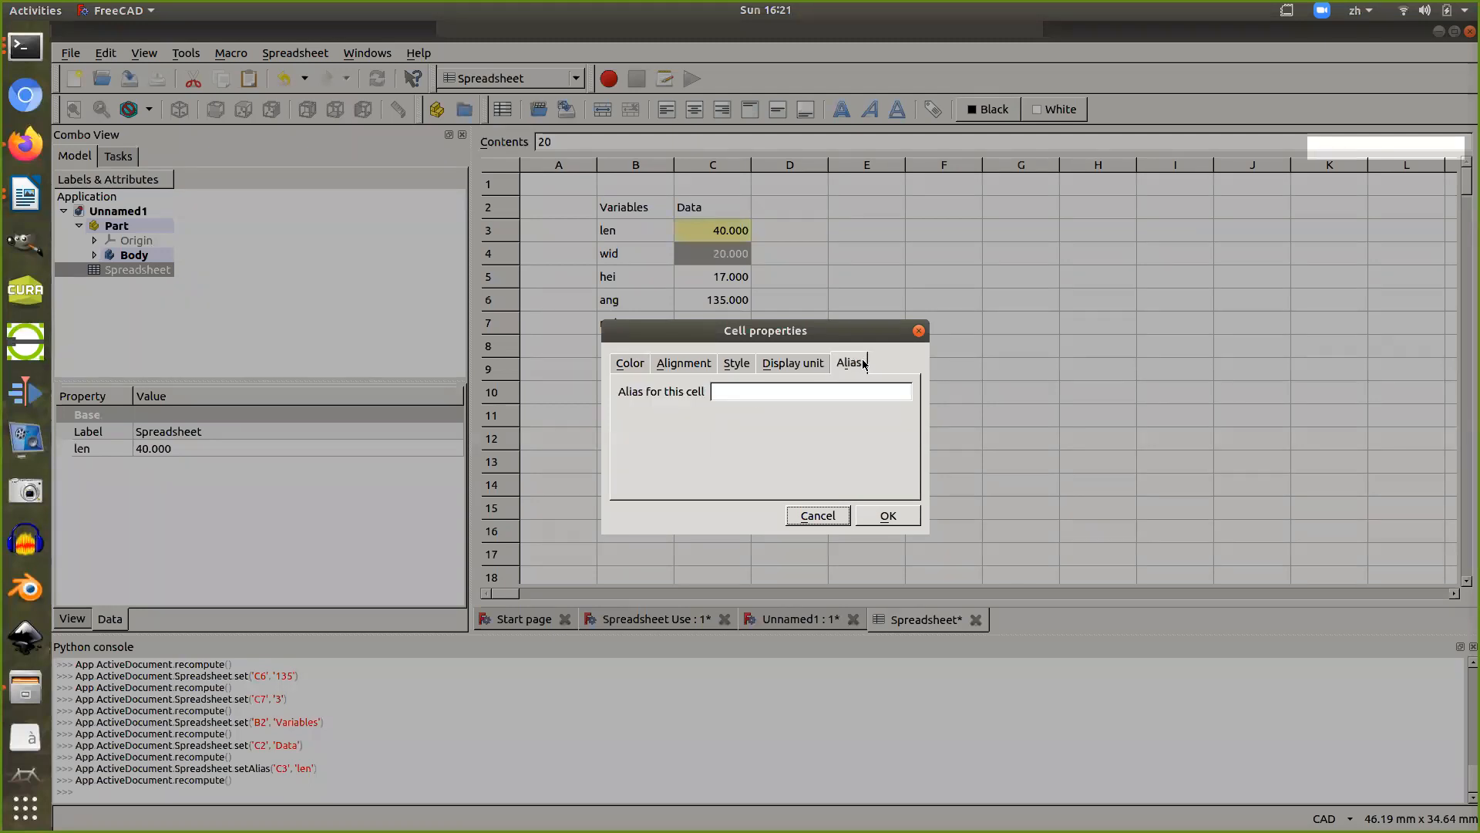
{"action": "left_click", "coordinate": [758, 394]}
{"action": "type", "text": "wid"}
{"action": "left_click", "coordinate": [874, 522]}
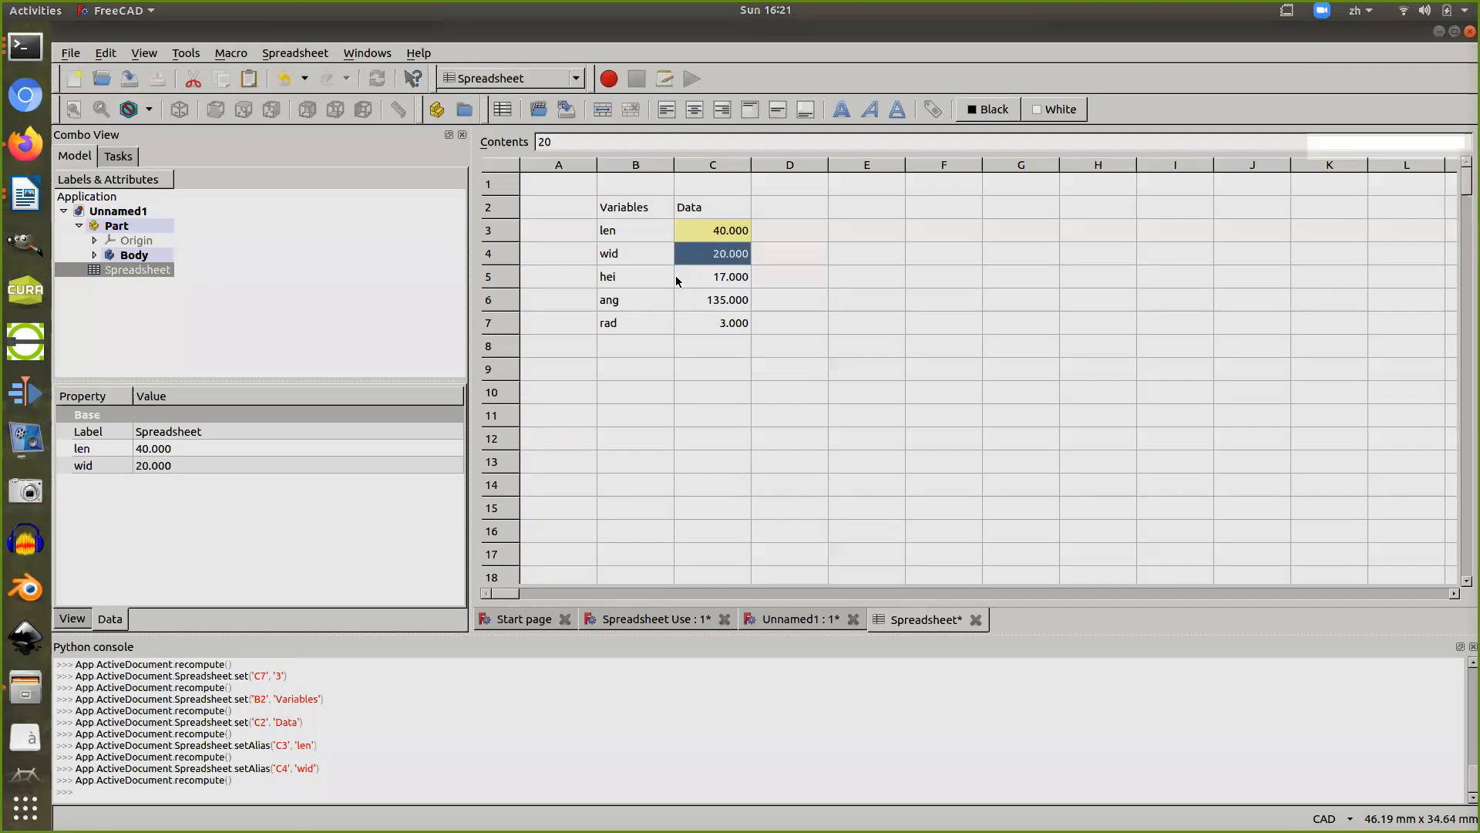
Assign the alias hei to the height value in cell C5
{"action": "left_click", "coordinate": [681, 281]}
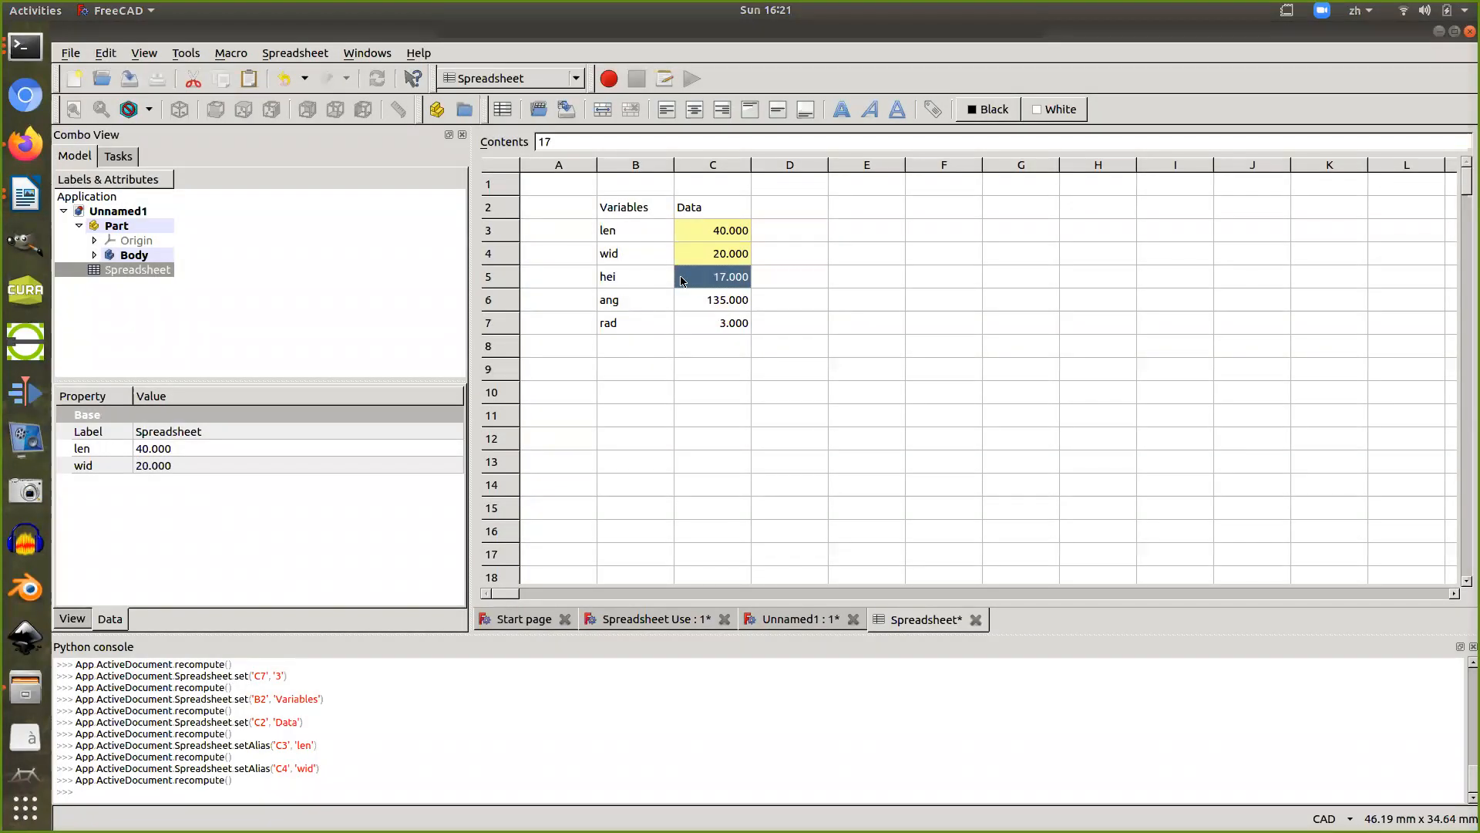
{"action": "right_click", "coordinate": [681, 281]}
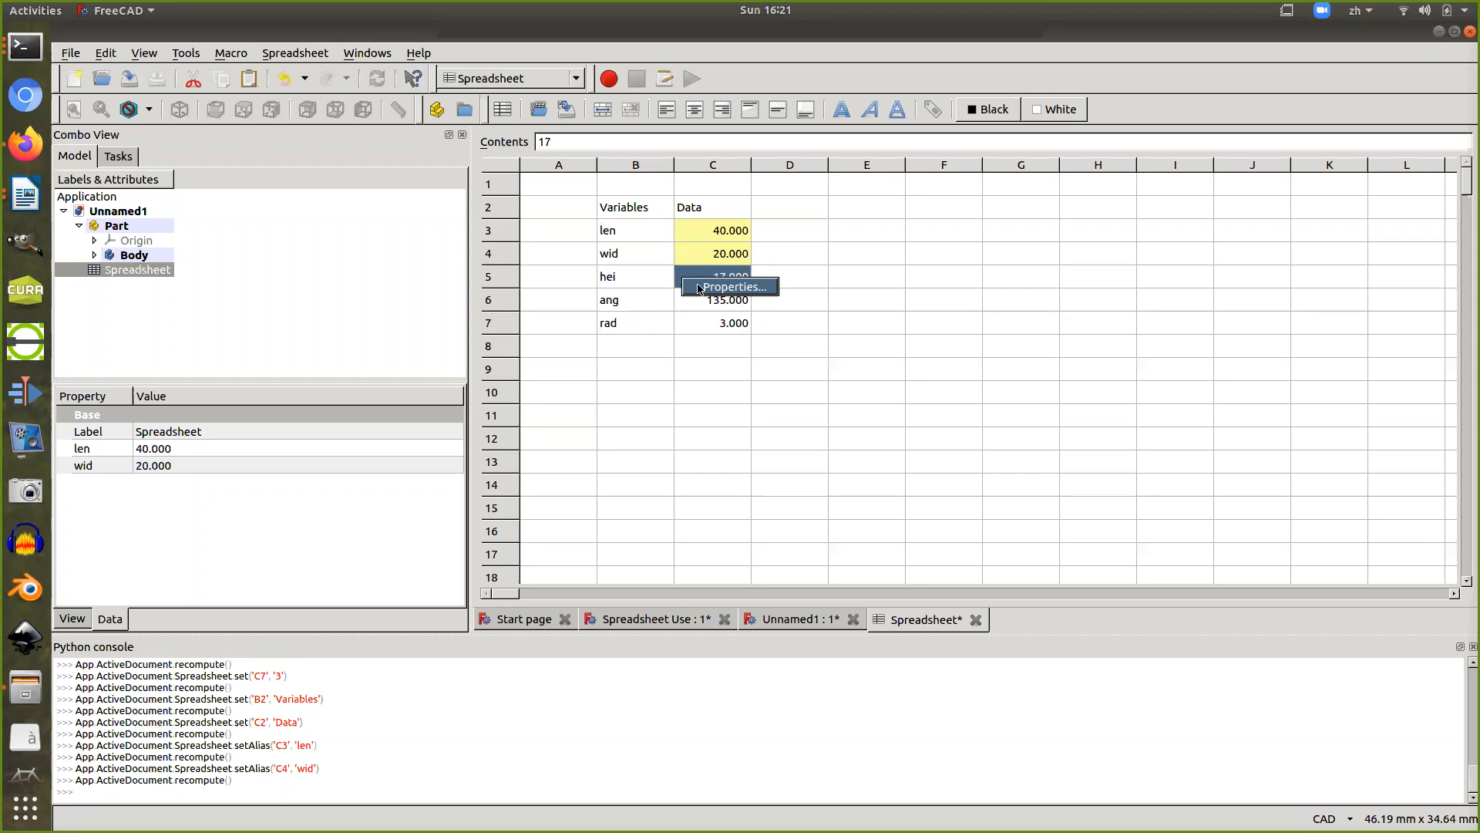
{"action": "left_click", "coordinate": [705, 287]}
{"action": "left_click", "coordinate": [848, 364]}
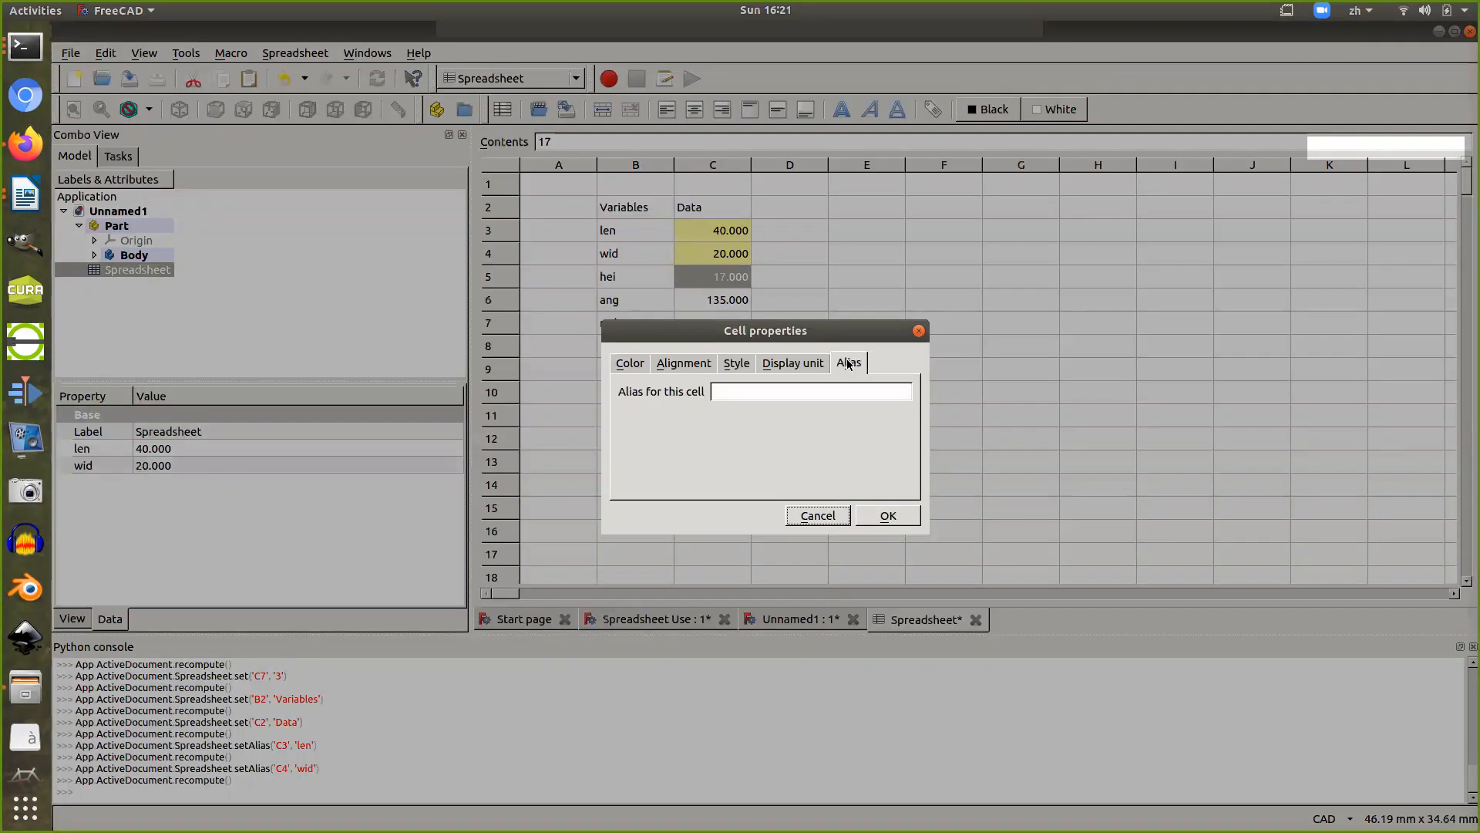
{"action": "left_click", "coordinate": [806, 387]}
{"action": "type", "text": "hei"}
{"action": "left_click", "coordinate": [880, 515]}
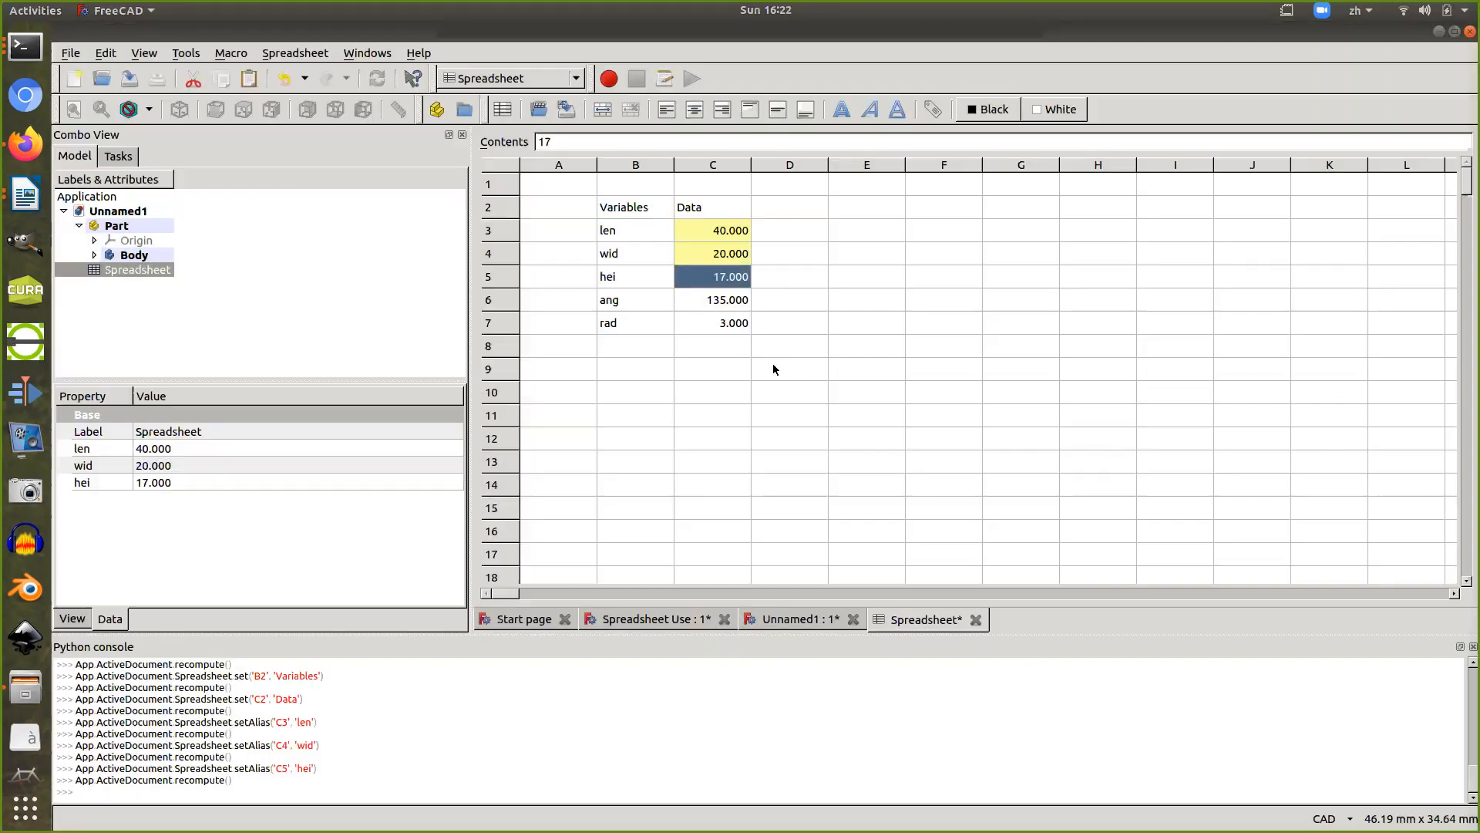
Assign the alias ang to the angle value in cell C6
{"action": "right_click", "coordinate": [713, 300]}
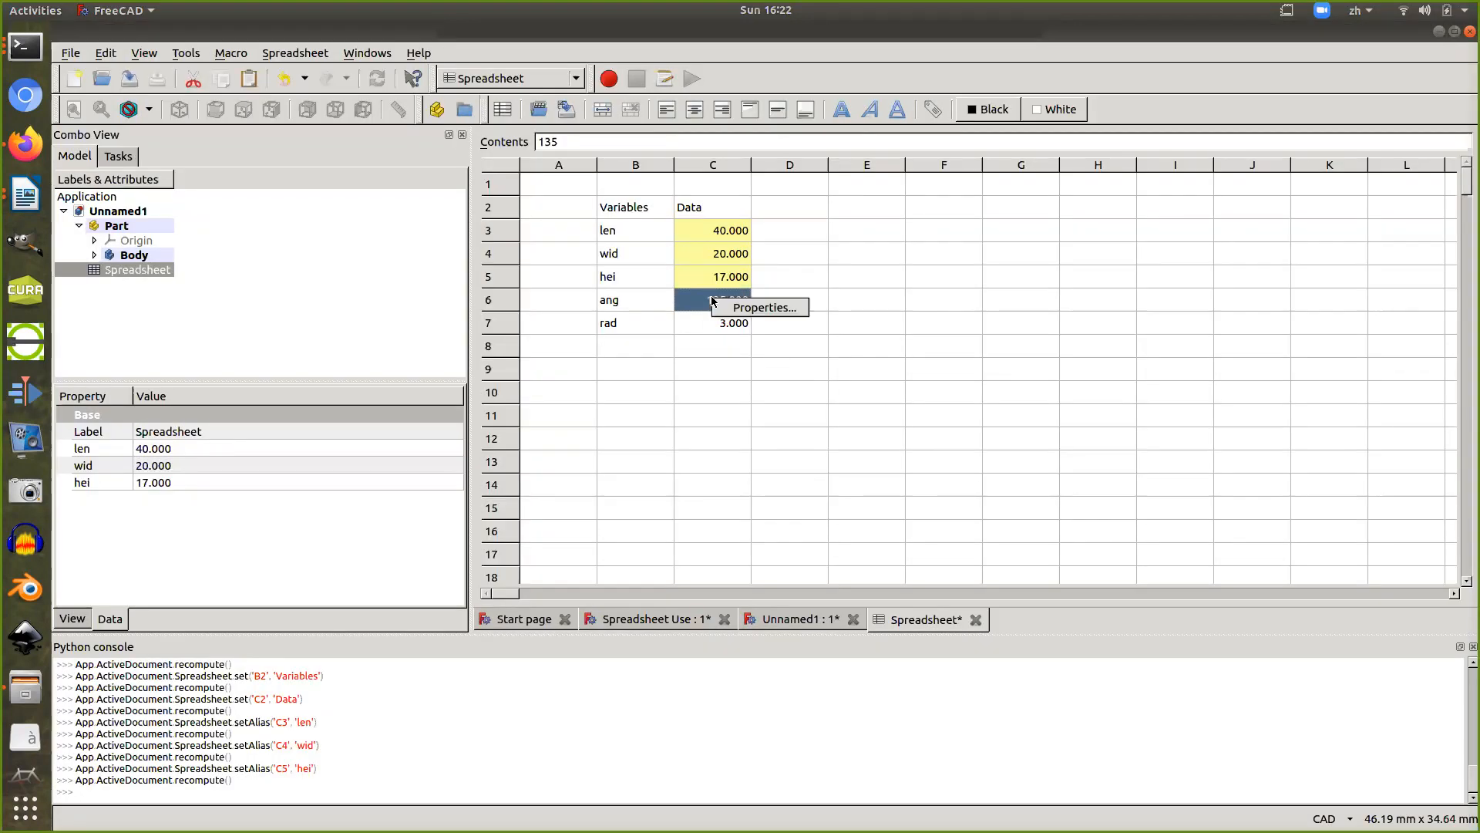
{"action": "left_click", "coordinate": [762, 324]}
{"action": "left_click", "coordinate": [847, 364]}
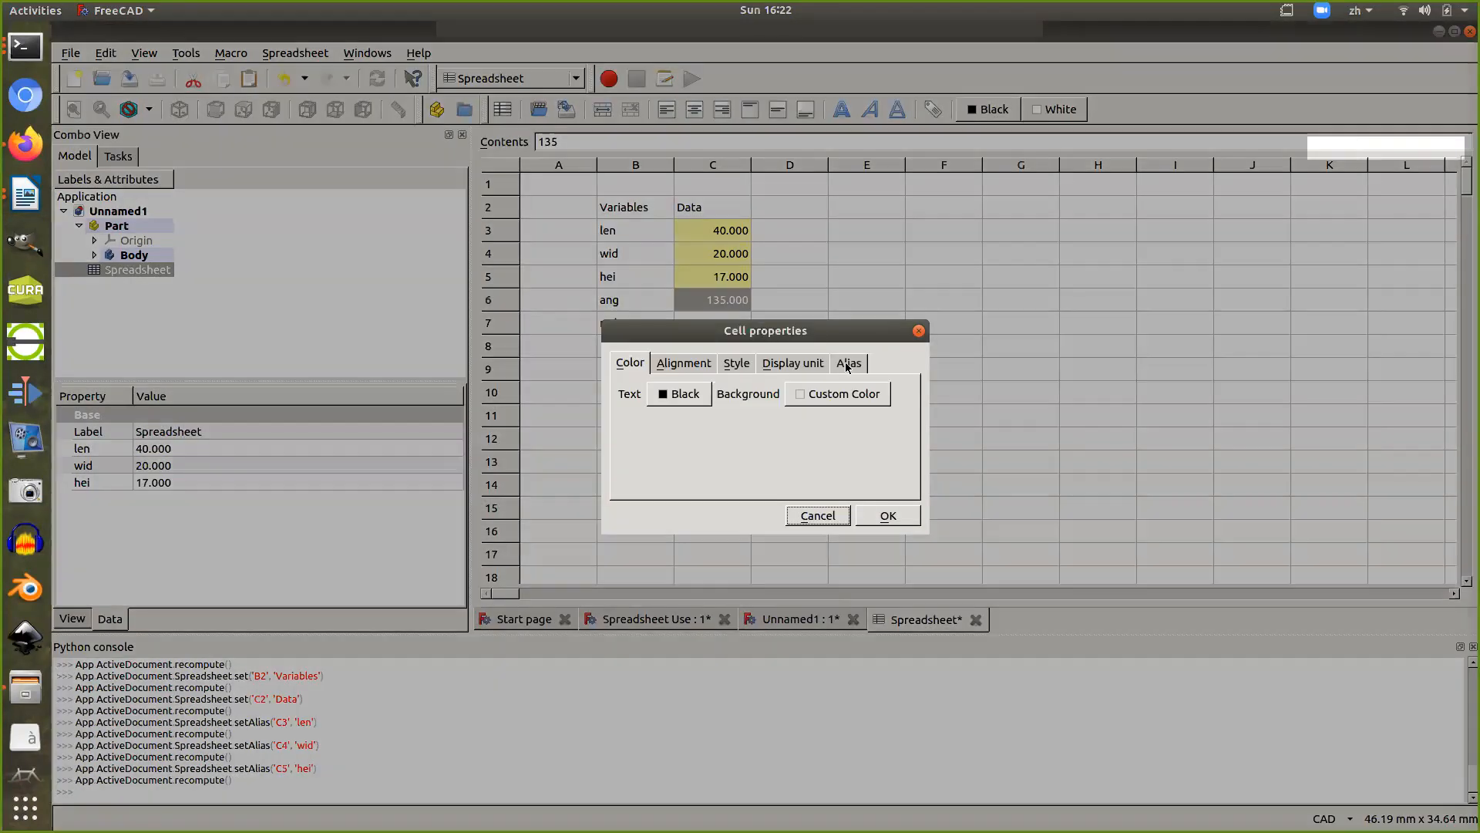
{"action": "left_click", "coordinate": [773, 398]}
{"action": "type", "text": "ang"}
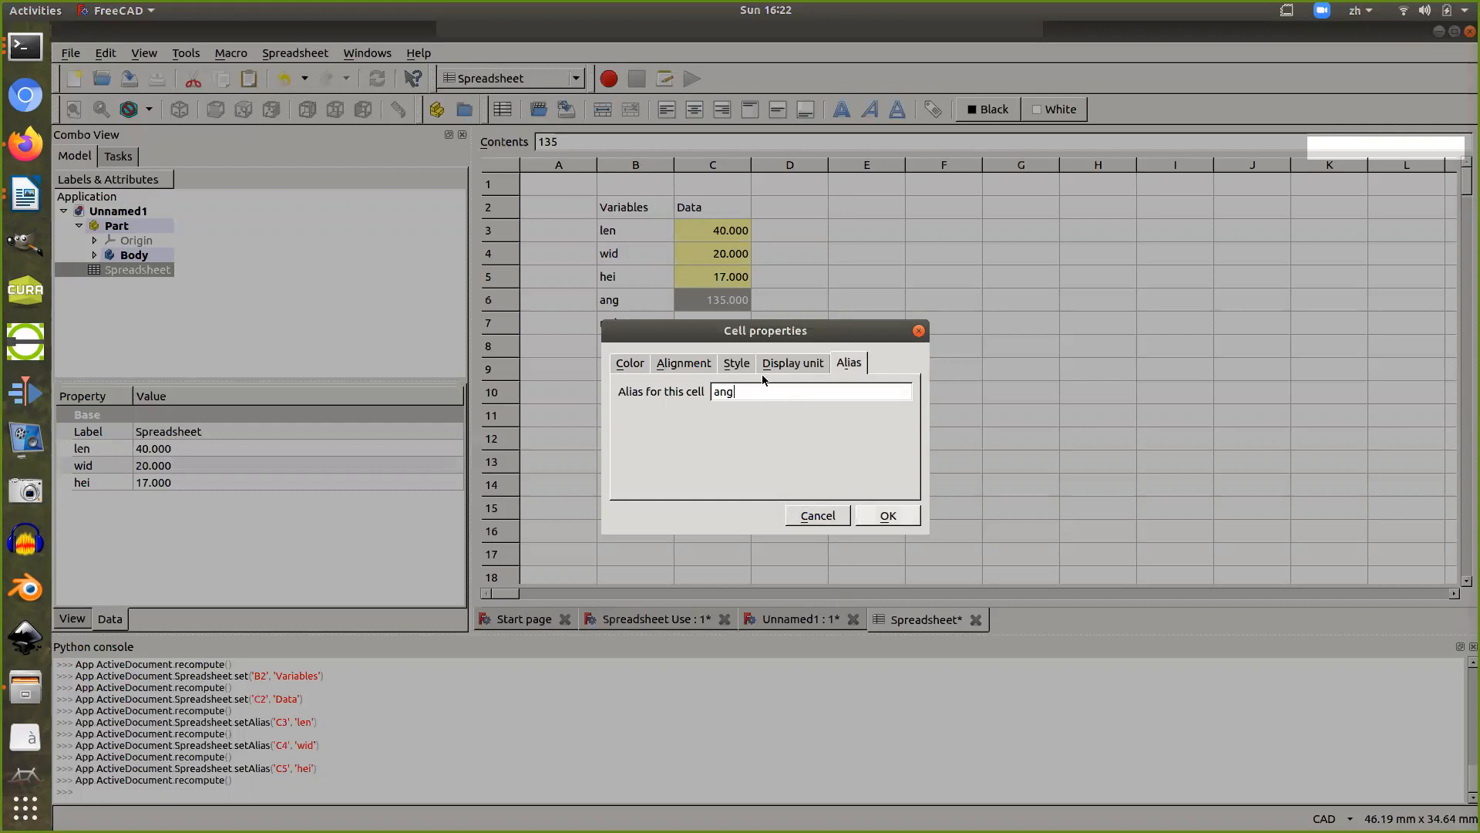
{"action": "key", "text": "Return"}
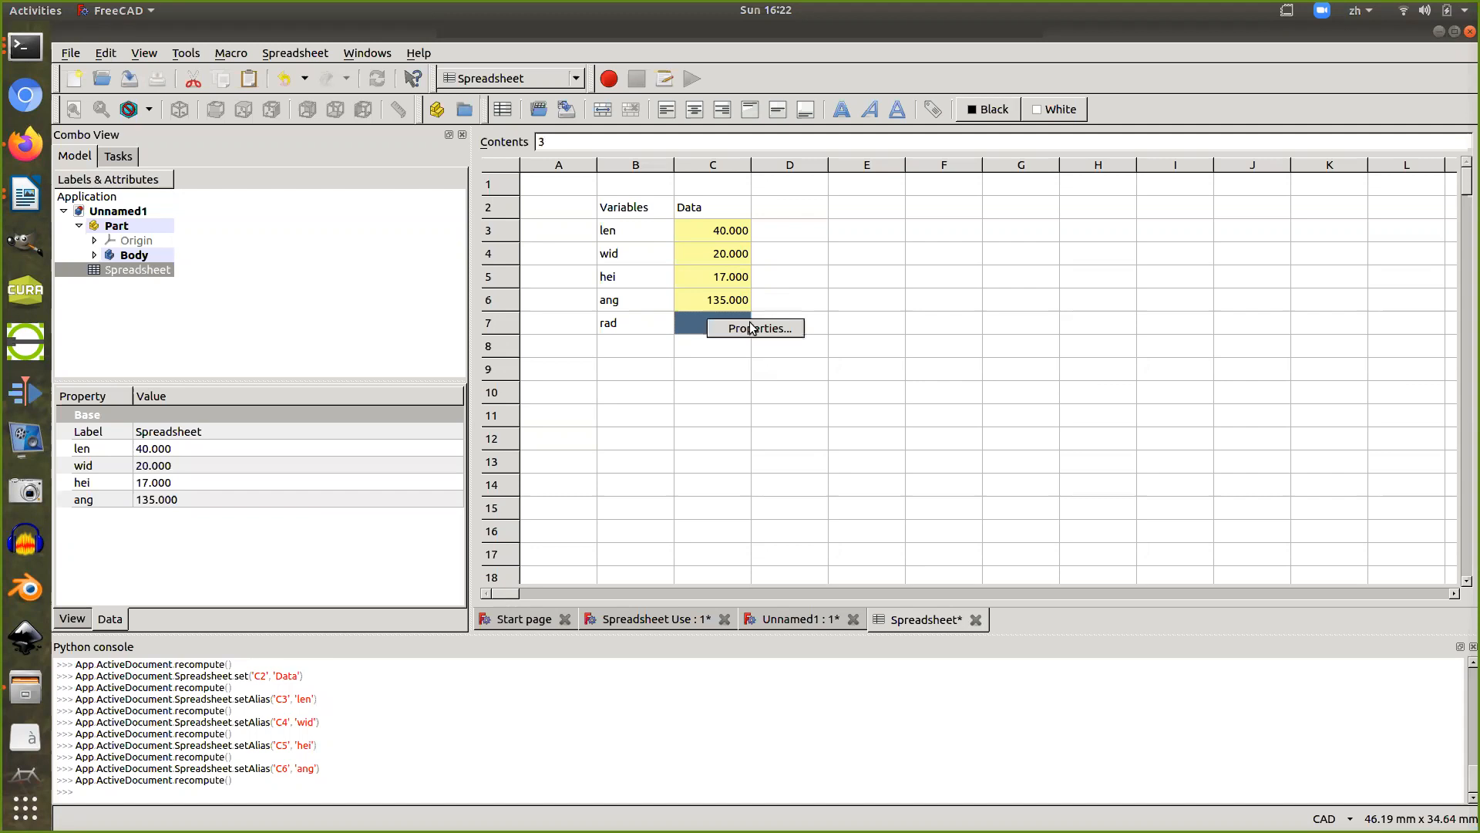
Assign the alias radi to the radius value in cell C7
{"action": "left_click", "coordinate": [750, 327]}
{"action": "left_click", "coordinate": [846, 364]}
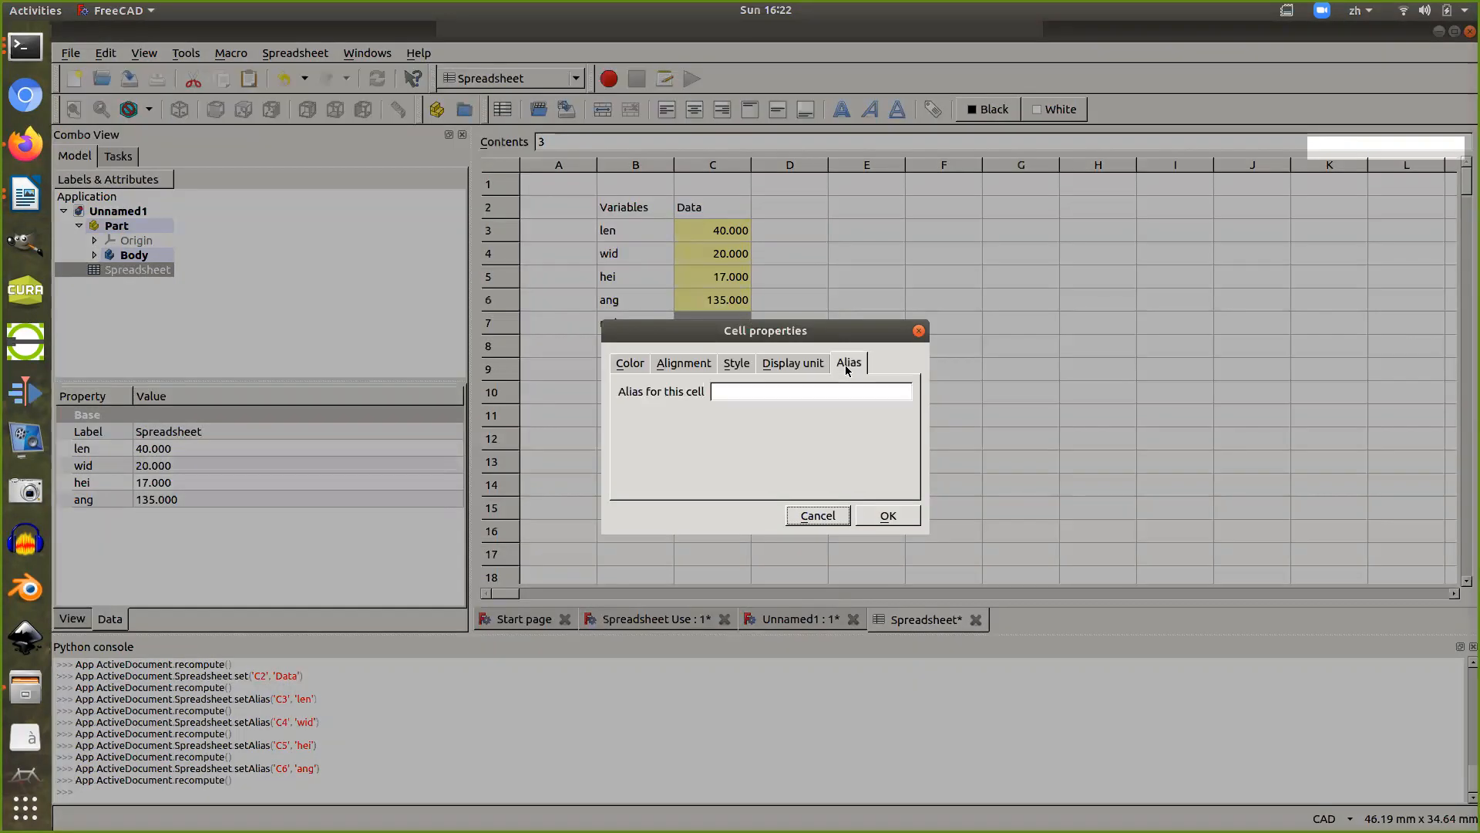
{"action": "left_click", "coordinate": [826, 397]}
{"action": "type", "text": "rad"}
{"action": "type", "text": "i"}
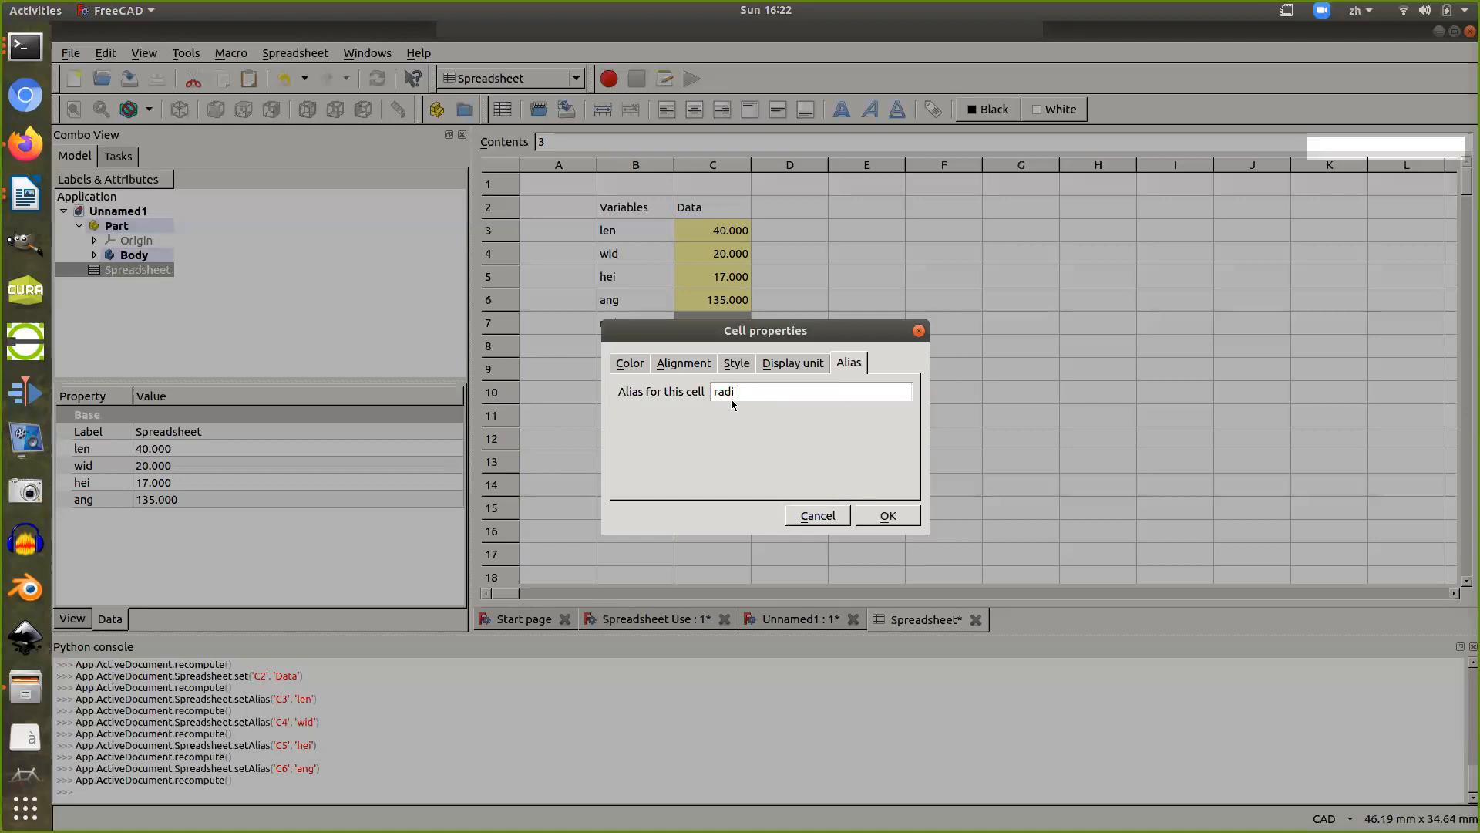
{"action": "left_click", "coordinate": [871, 517]}
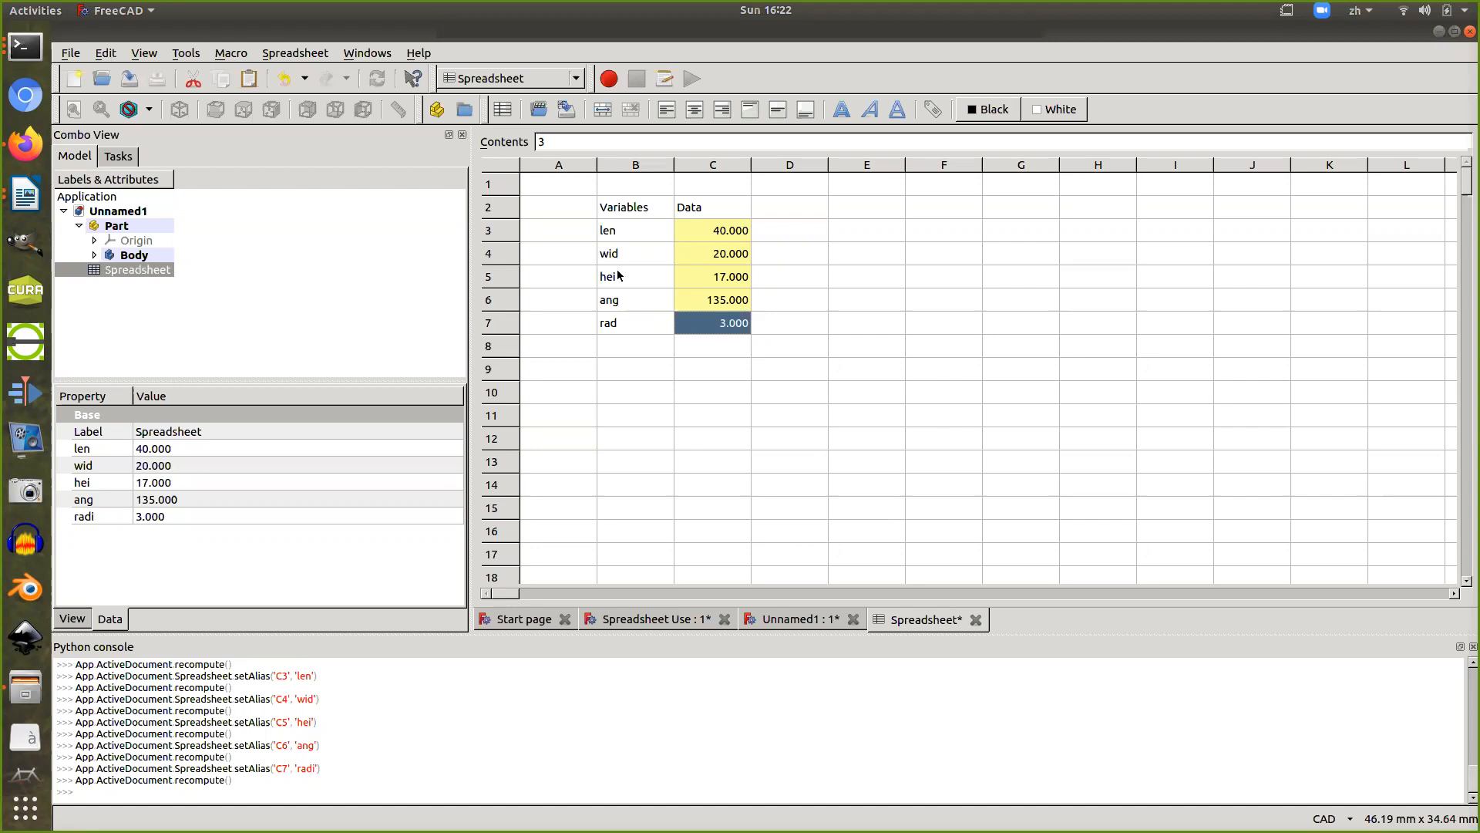
Try to relabel the radius variable in cell B7 as radi
{"action": "left_click", "coordinate": [617, 326]}
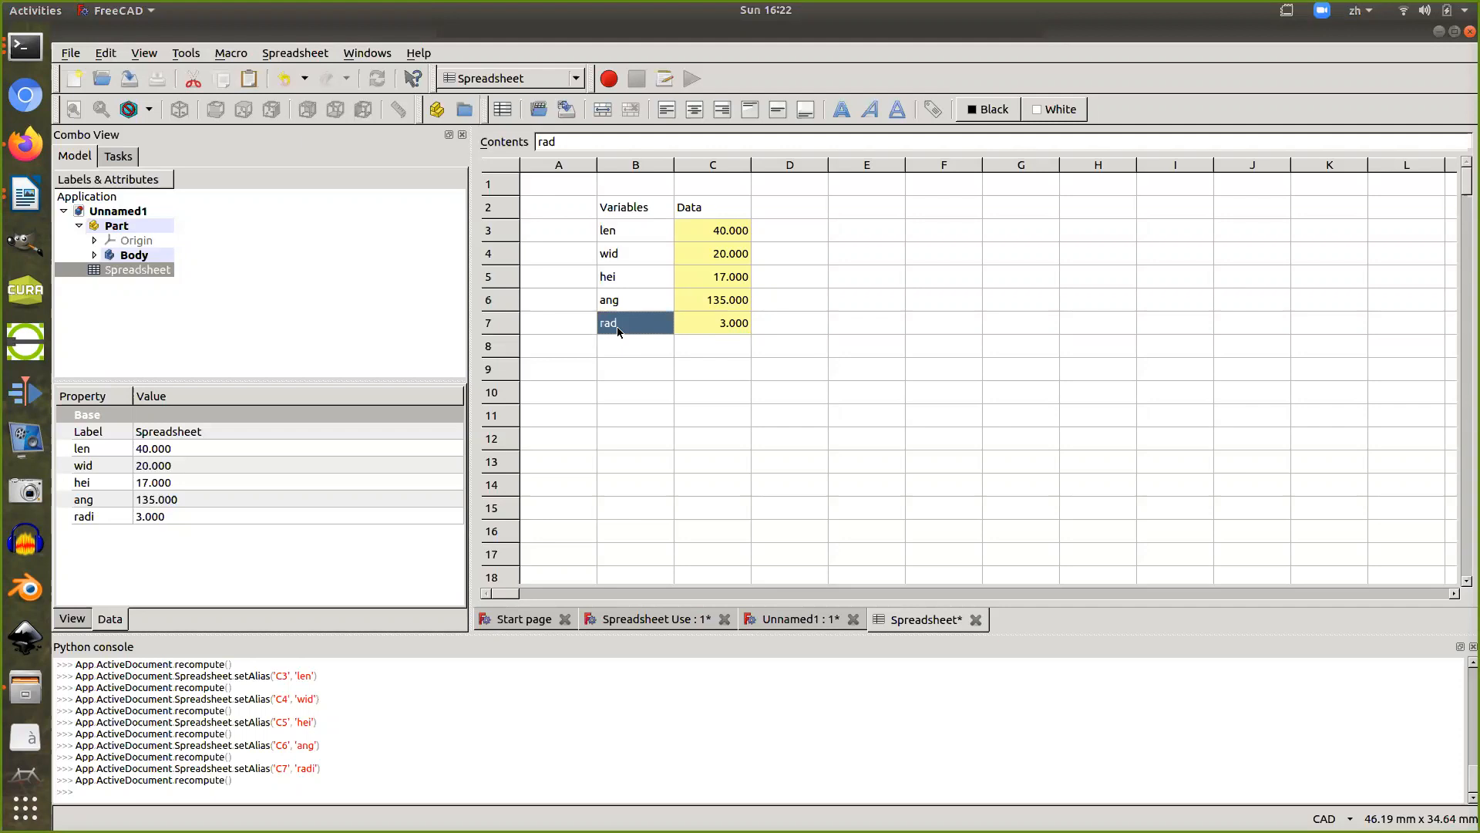
{"action": "type", "text": "r"}
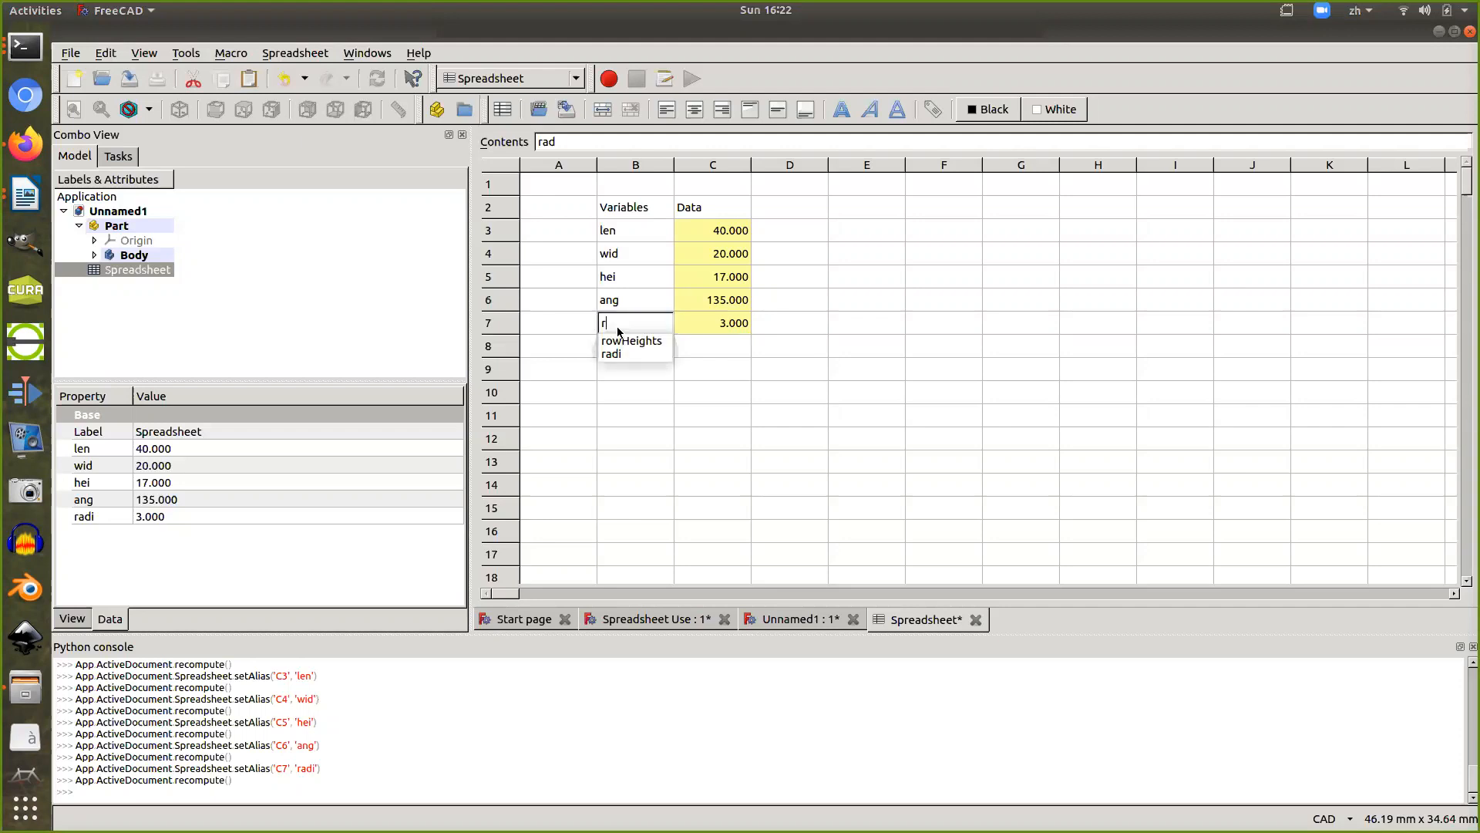
{"action": "type", "text": "adi"}
{"action": "key", "text": "Down"}
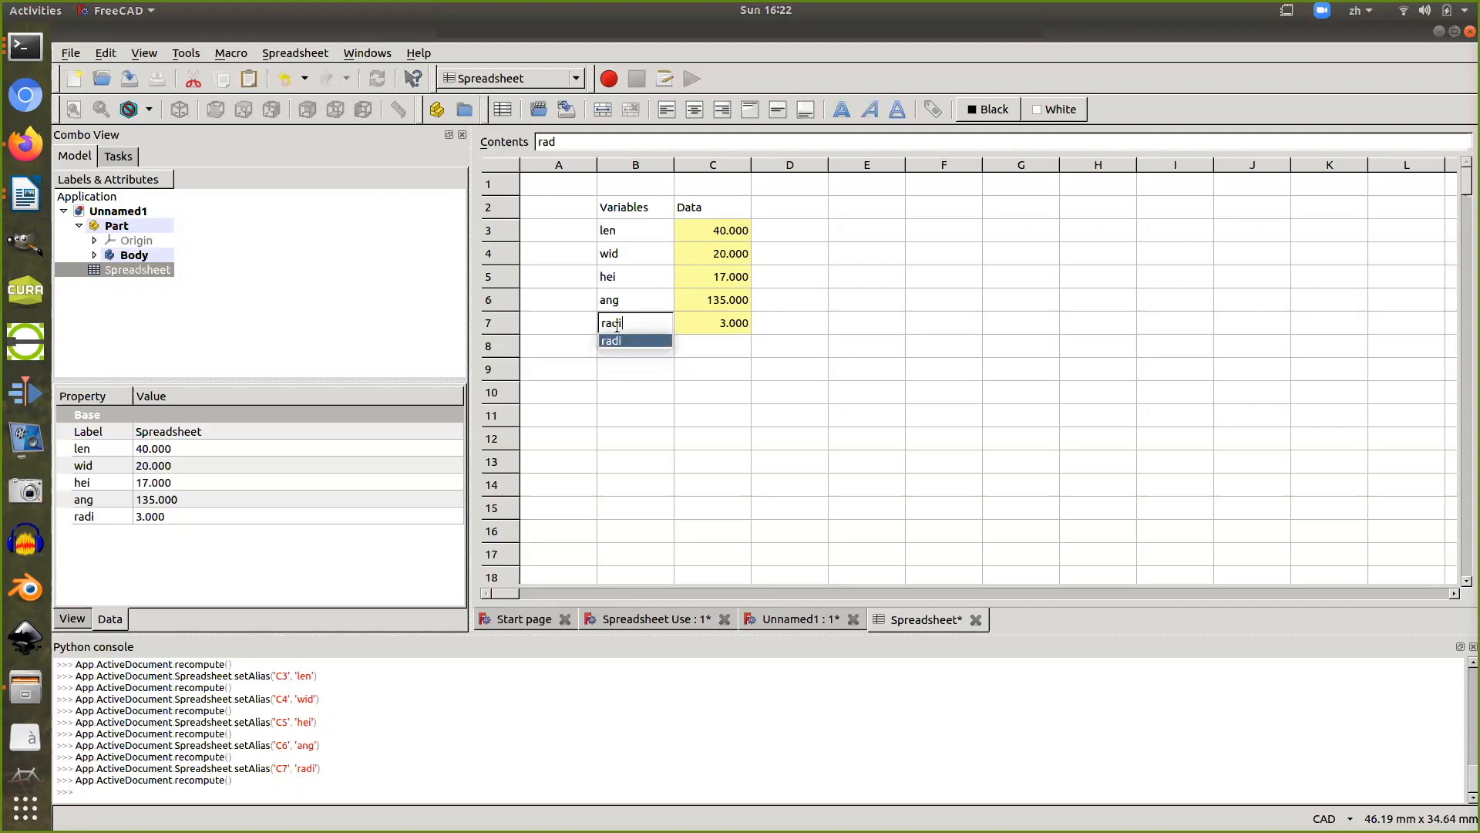
{"action": "key", "text": "Return"}
{"action": "key", "text": "Return"}
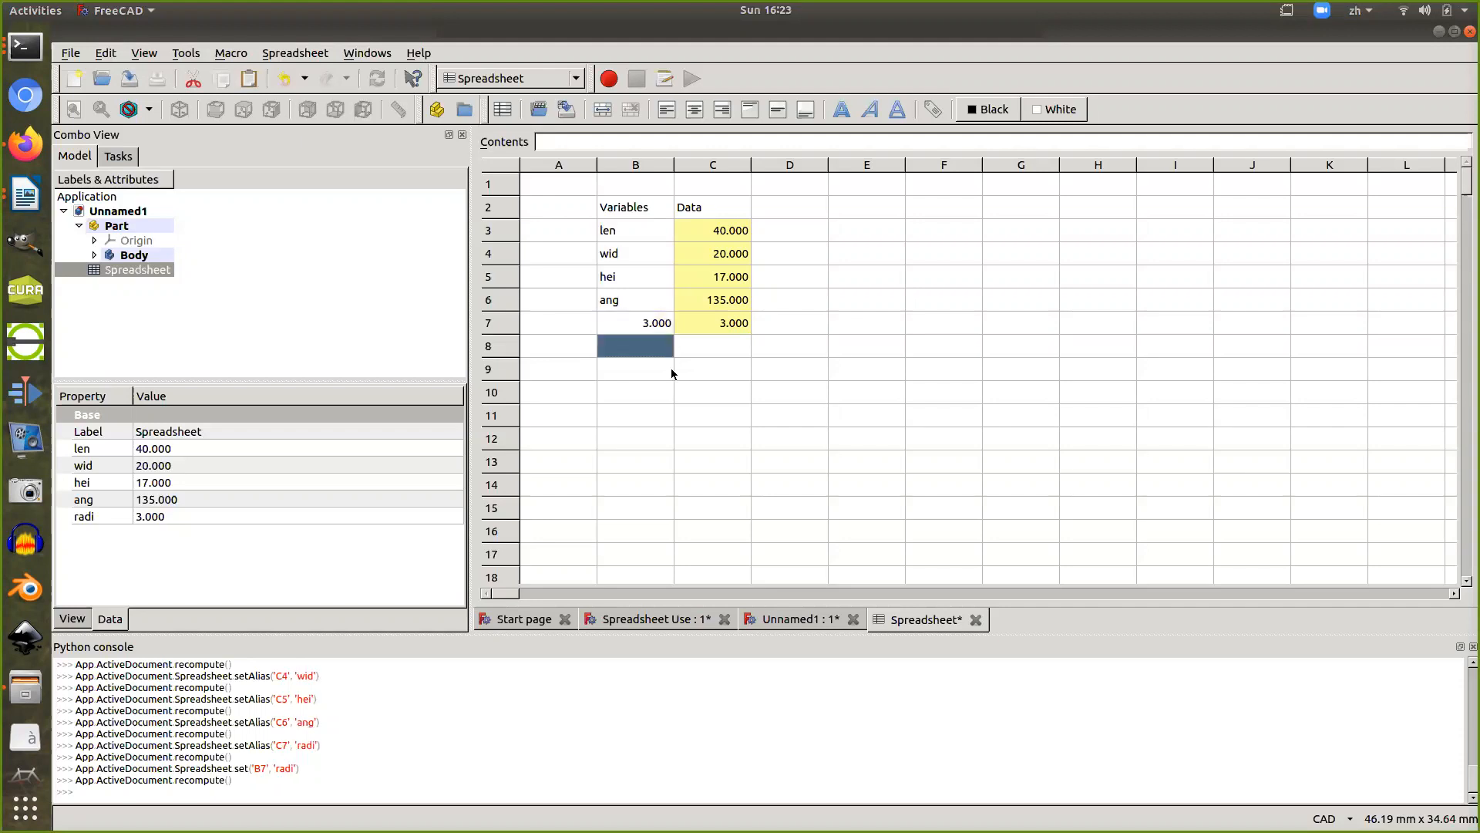
Enter 'radi with a leading apostrophe in cell B7 so the radius label is plain text
{"action": "key", "text": "Up"}
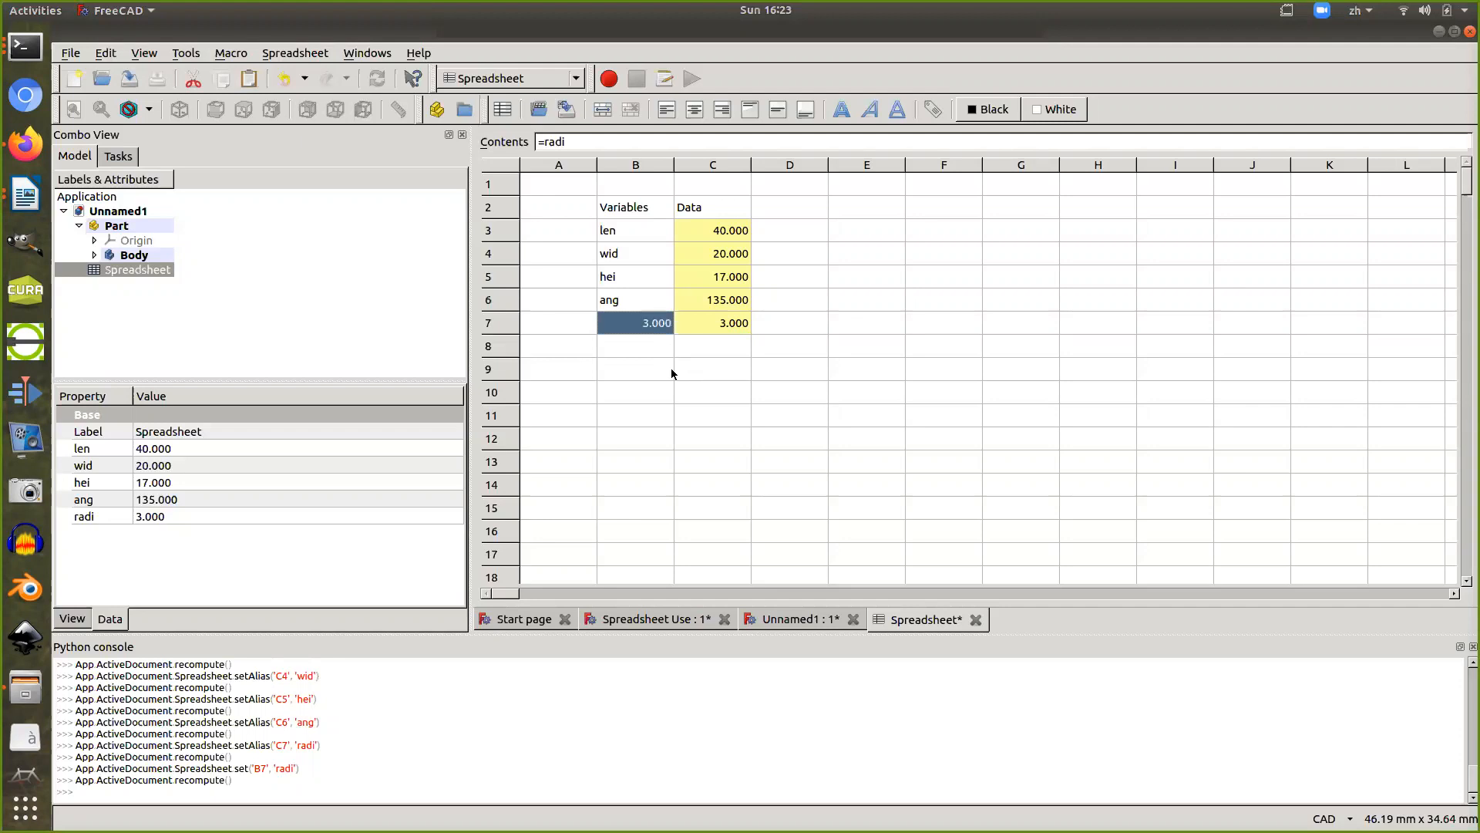
{"action": "type", "text": "'"}
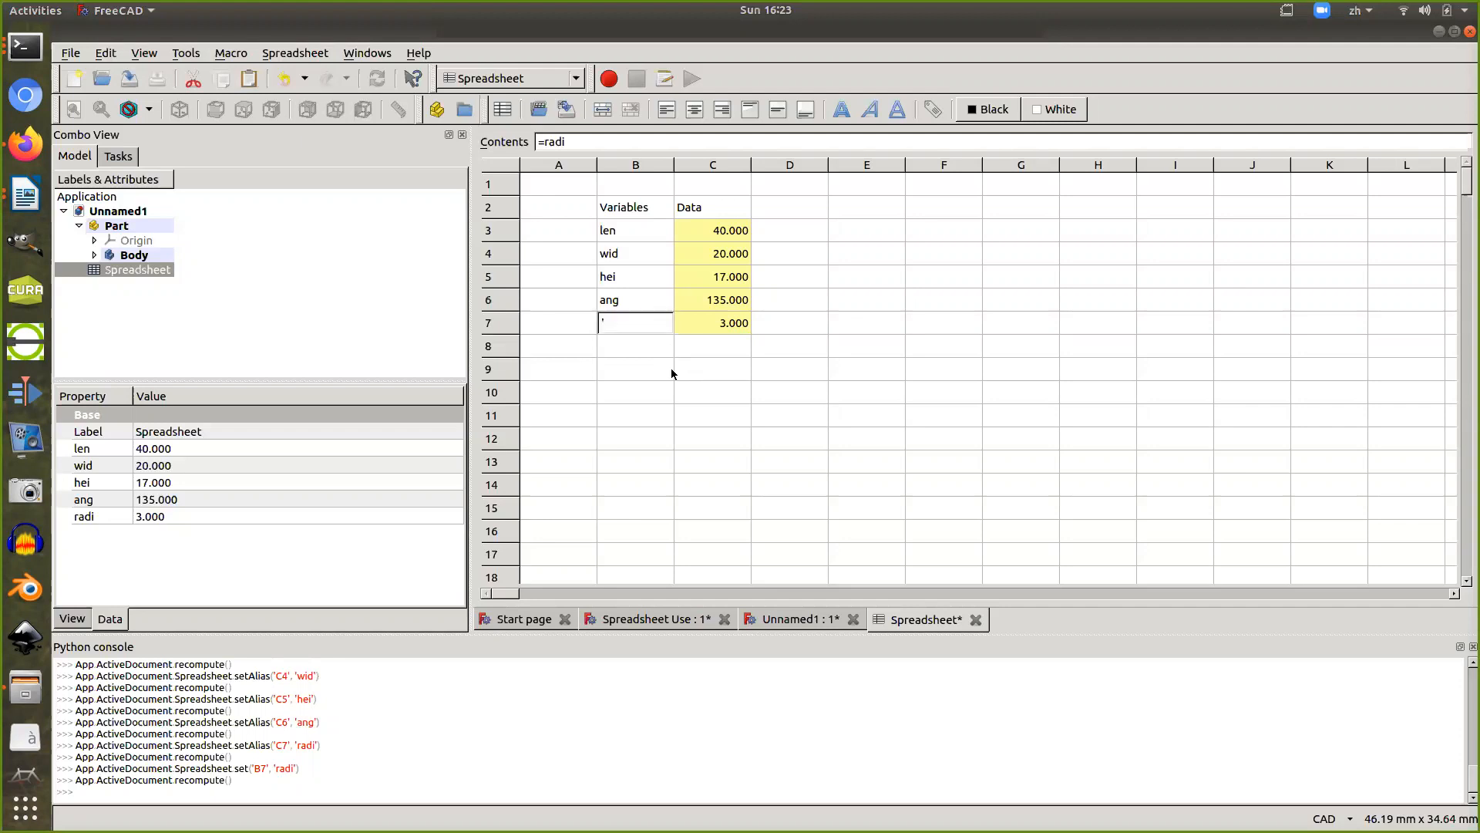
{"action": "type", "text": "radi"}
{"action": "key", "text": "Return"}
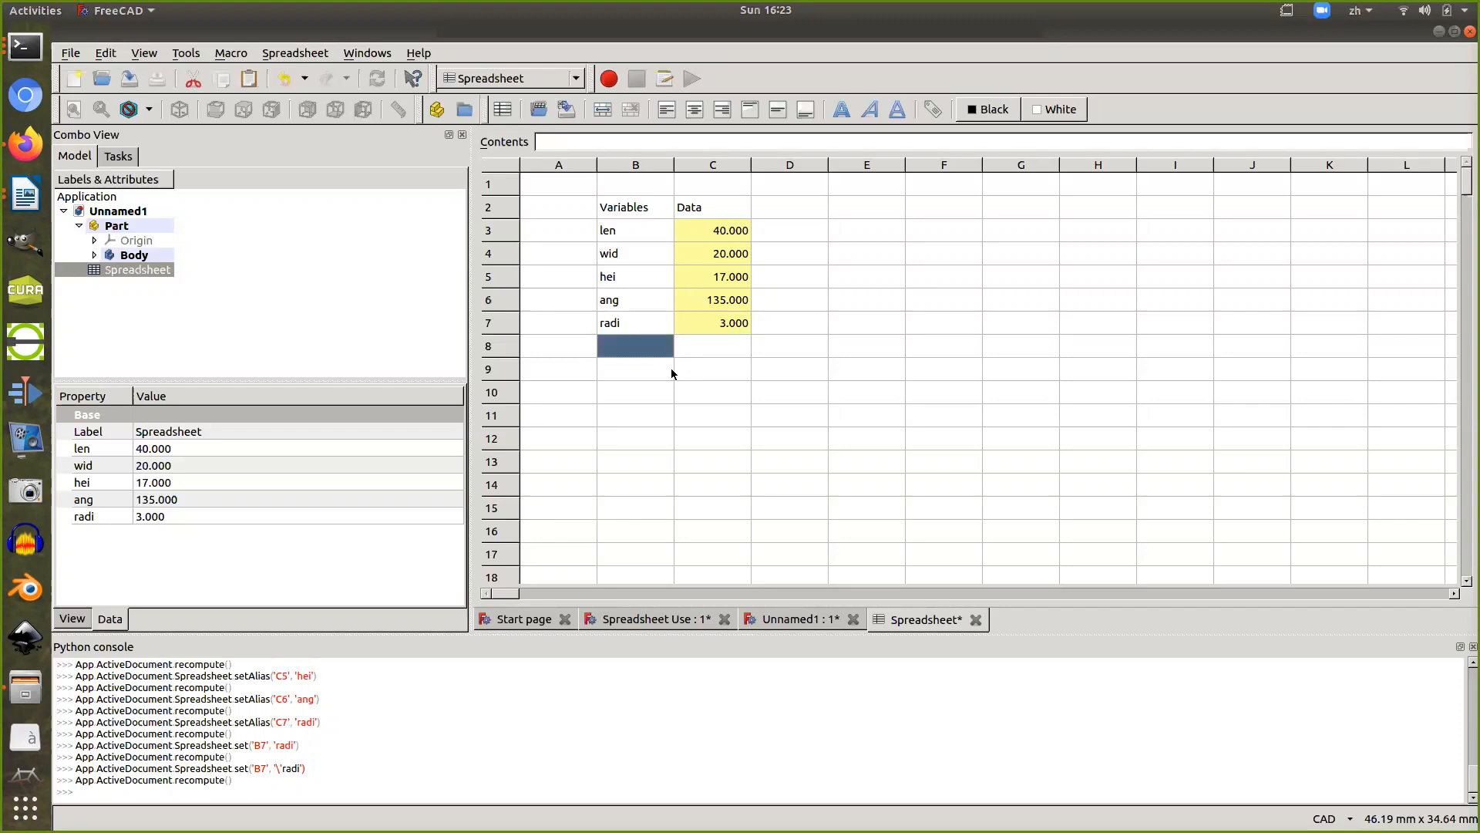
{"action": "left_click", "coordinate": [638, 210]}
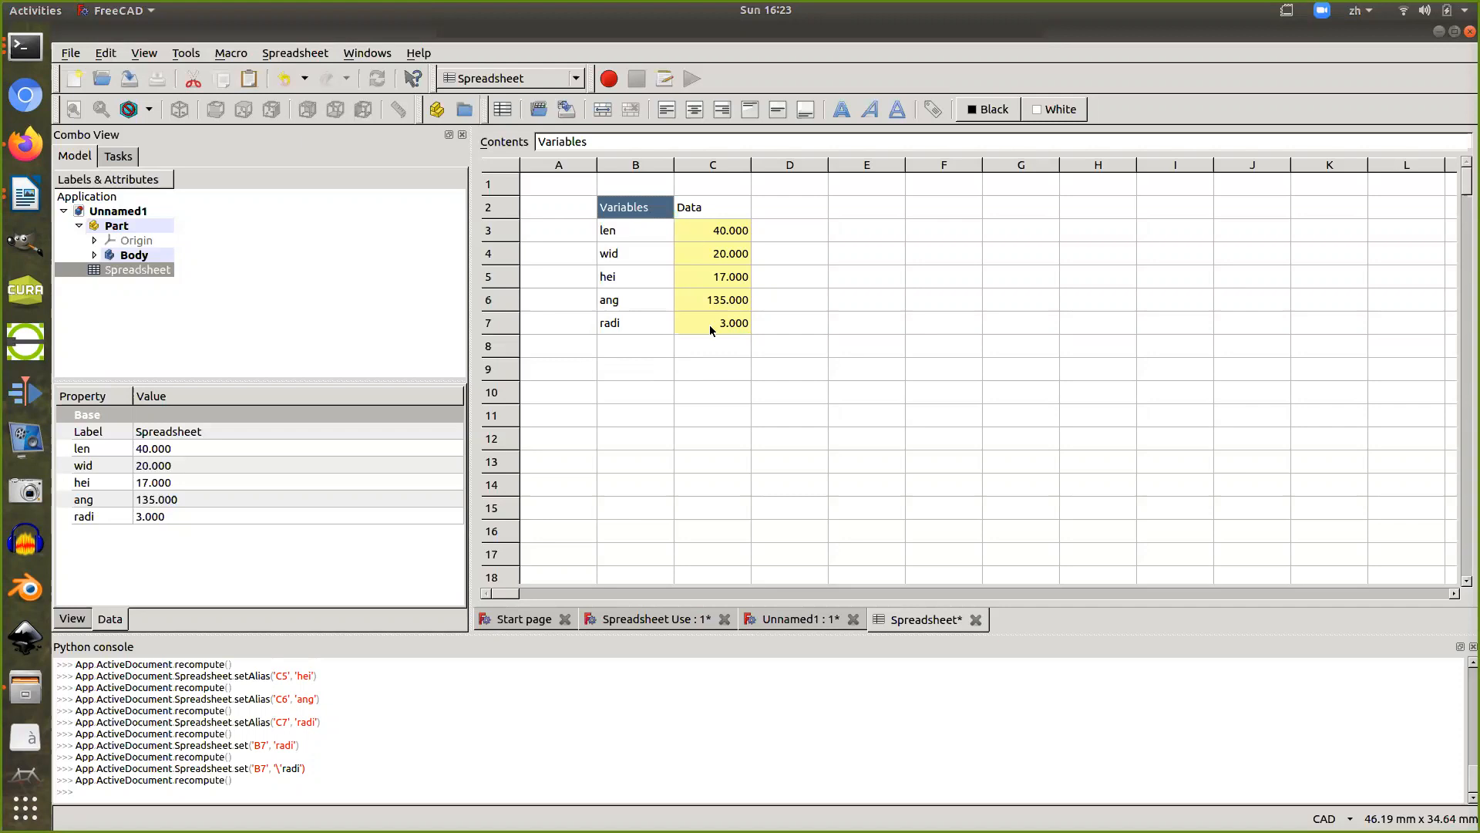
Open the sketch beneath the body's Pad for editing
{"action": "left_click", "coordinate": [94, 255]}
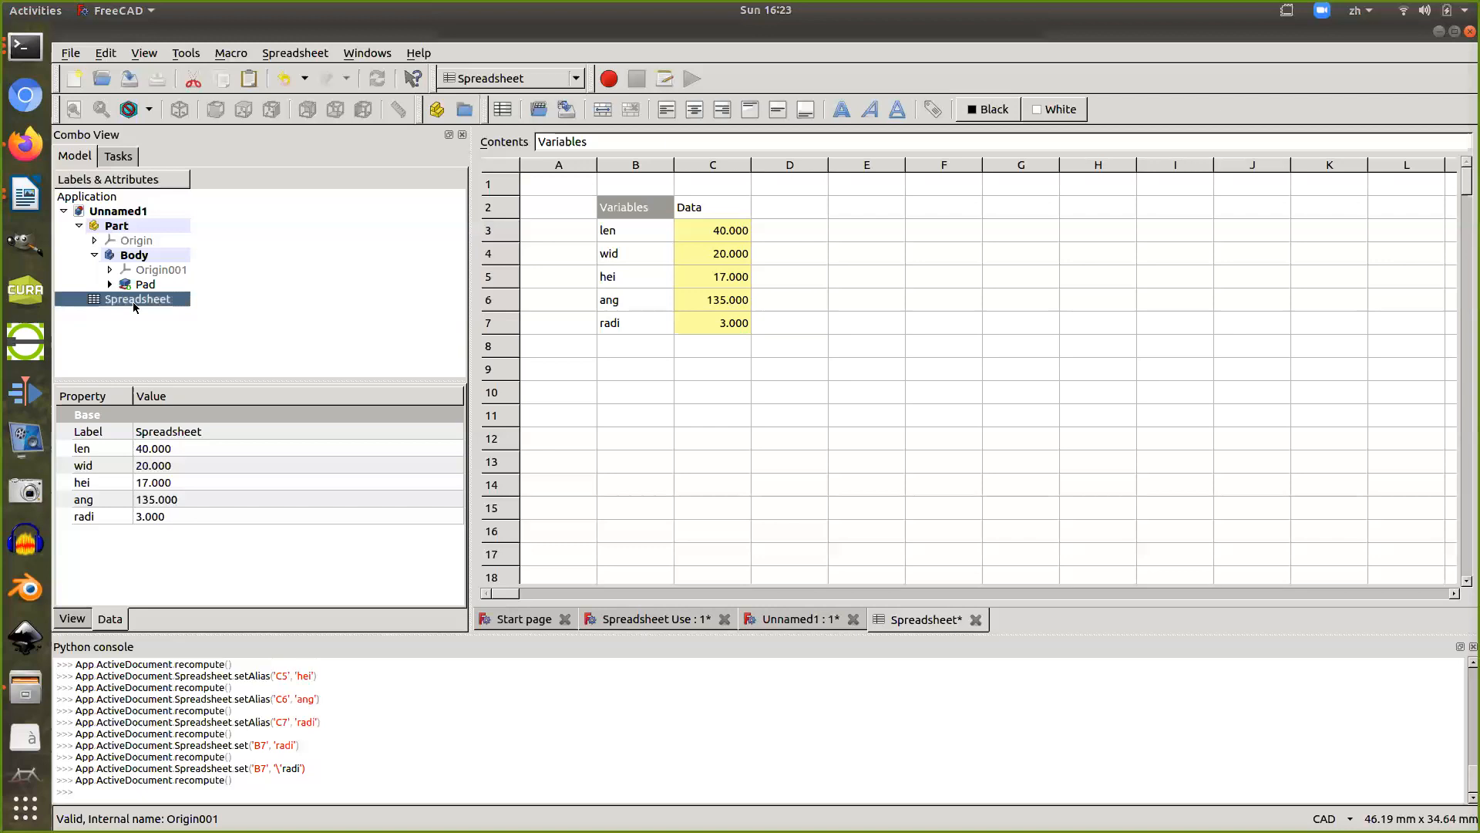
{"action": "left_click", "coordinate": [110, 283]}
{"action": "left_click", "coordinate": [162, 300]}
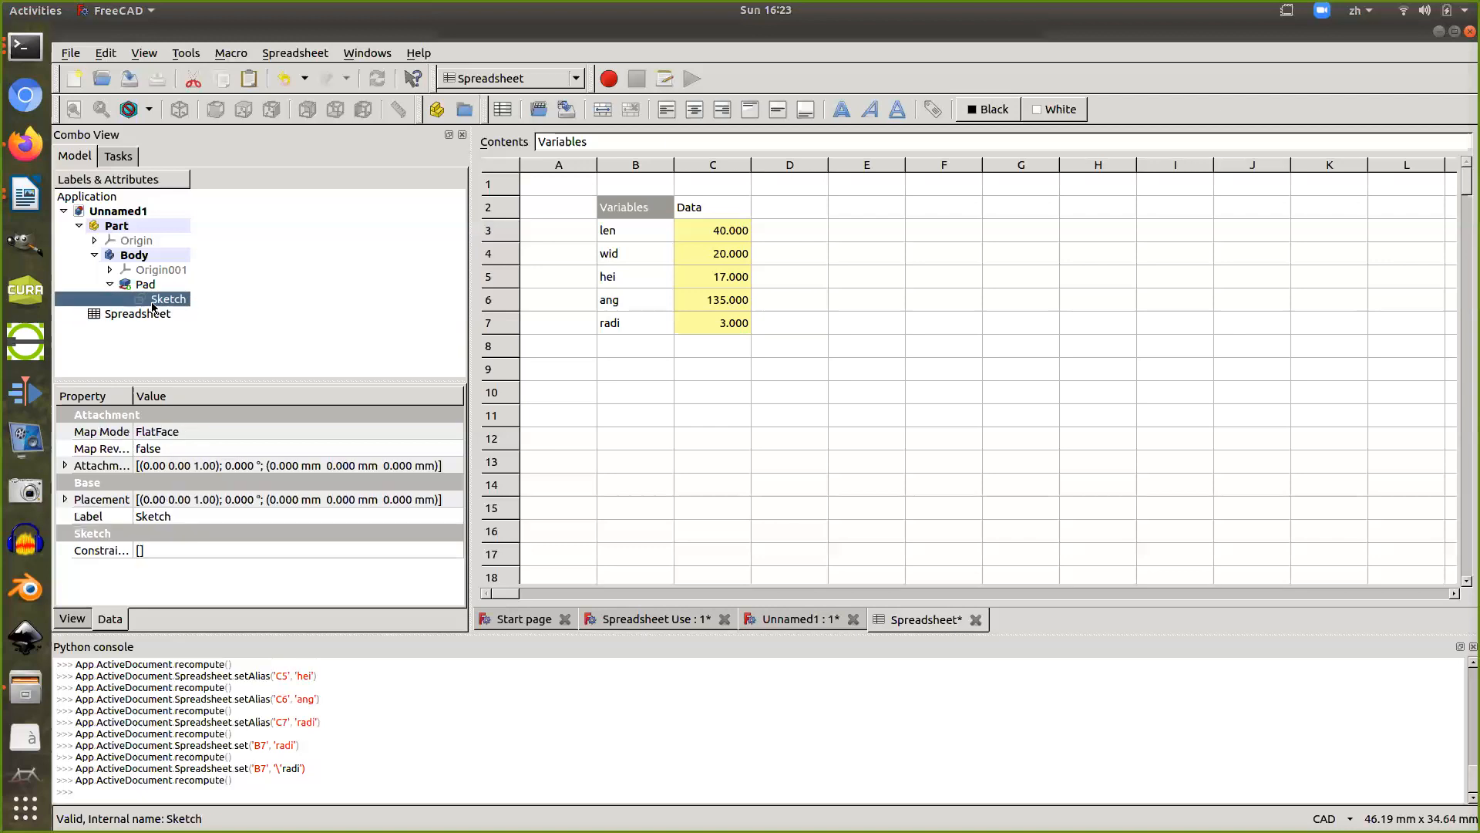
{"action": "double_click", "coordinate": [158, 300]}
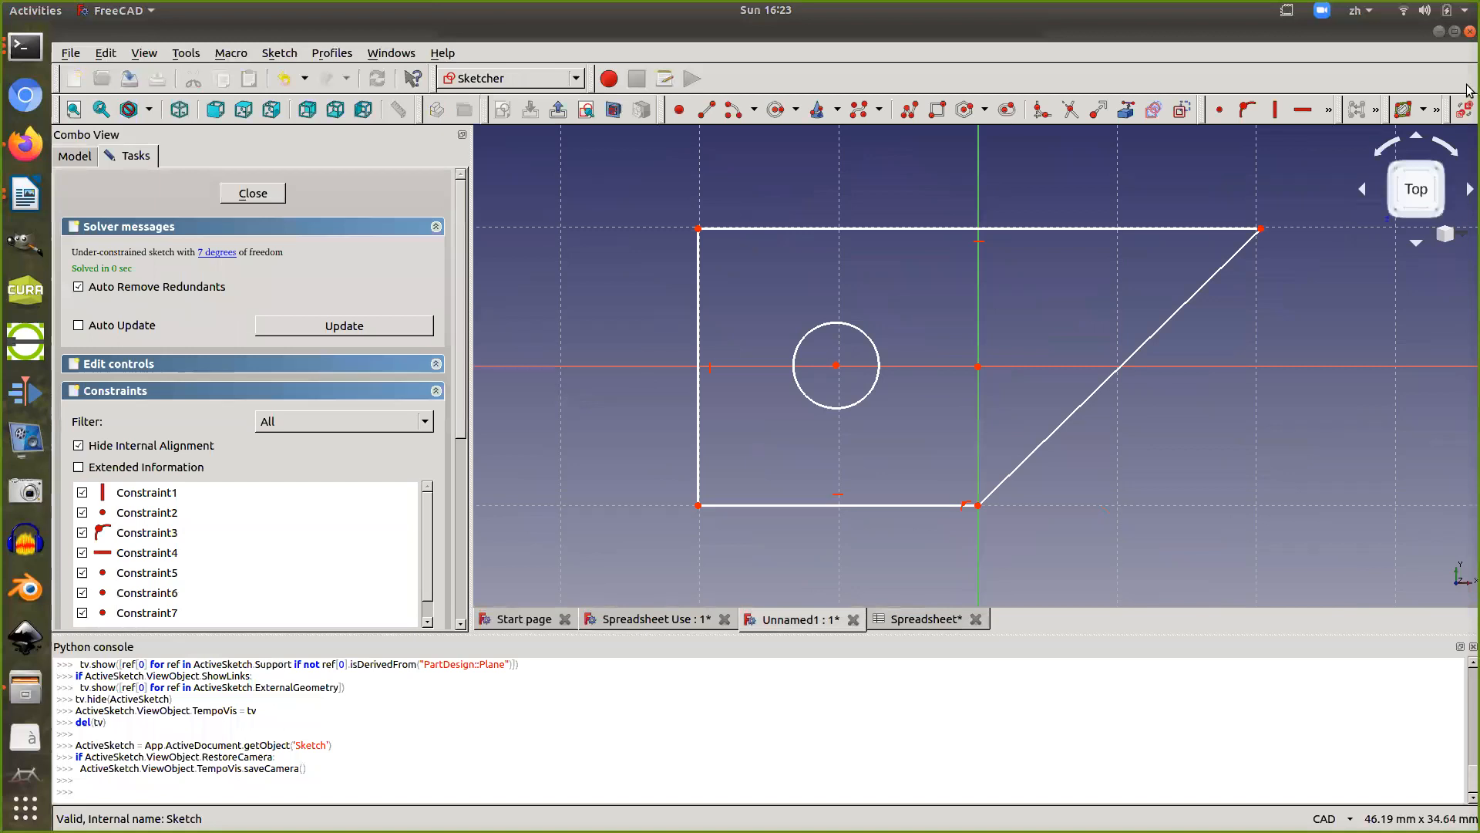
Add a radius constraint to the circle and drive it with the expression Spreadsheet.radi
{"action": "left_click", "coordinate": [848, 327]}
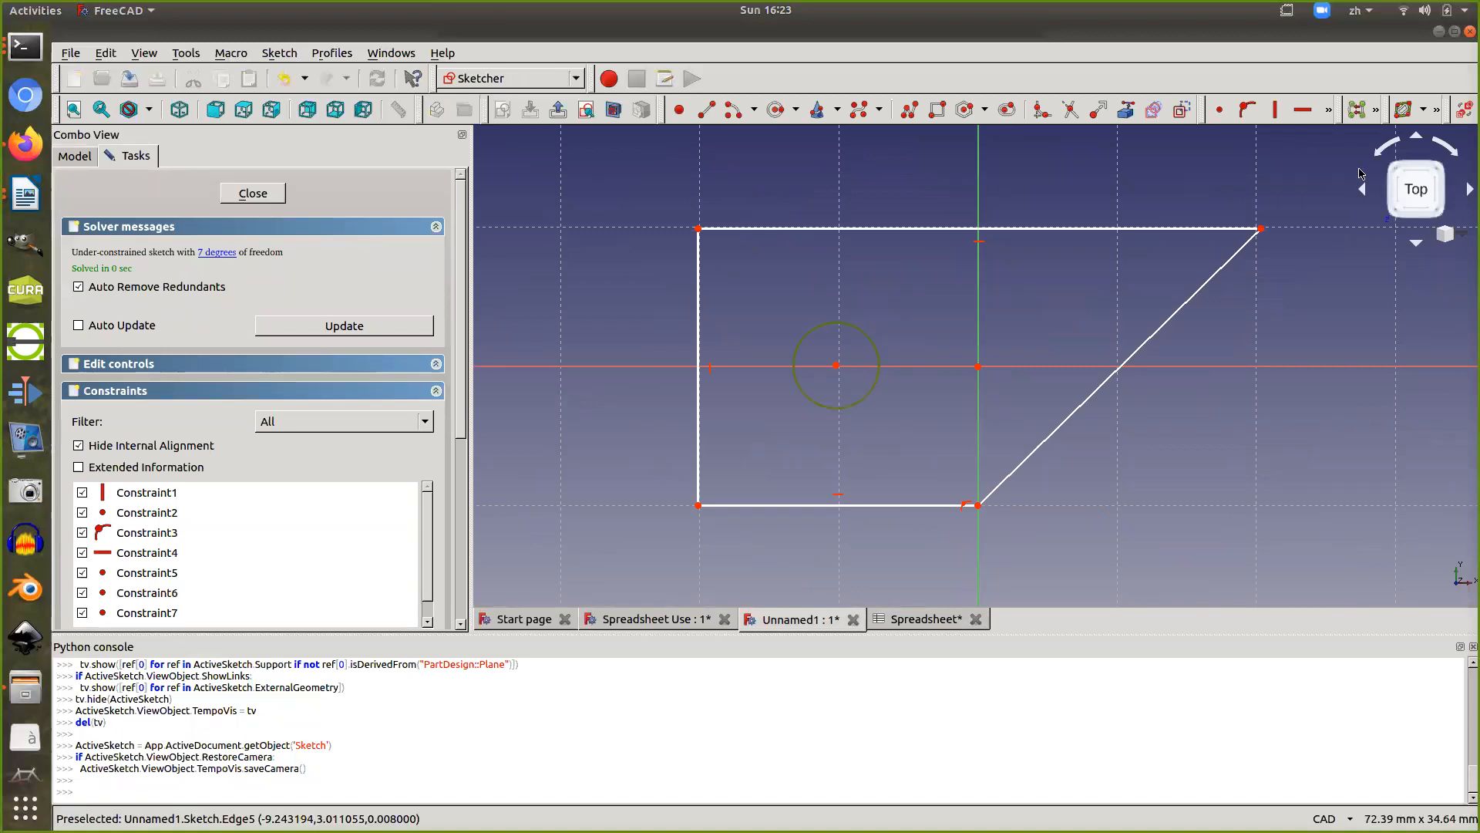
{"action": "left_click", "coordinate": [1328, 110]}
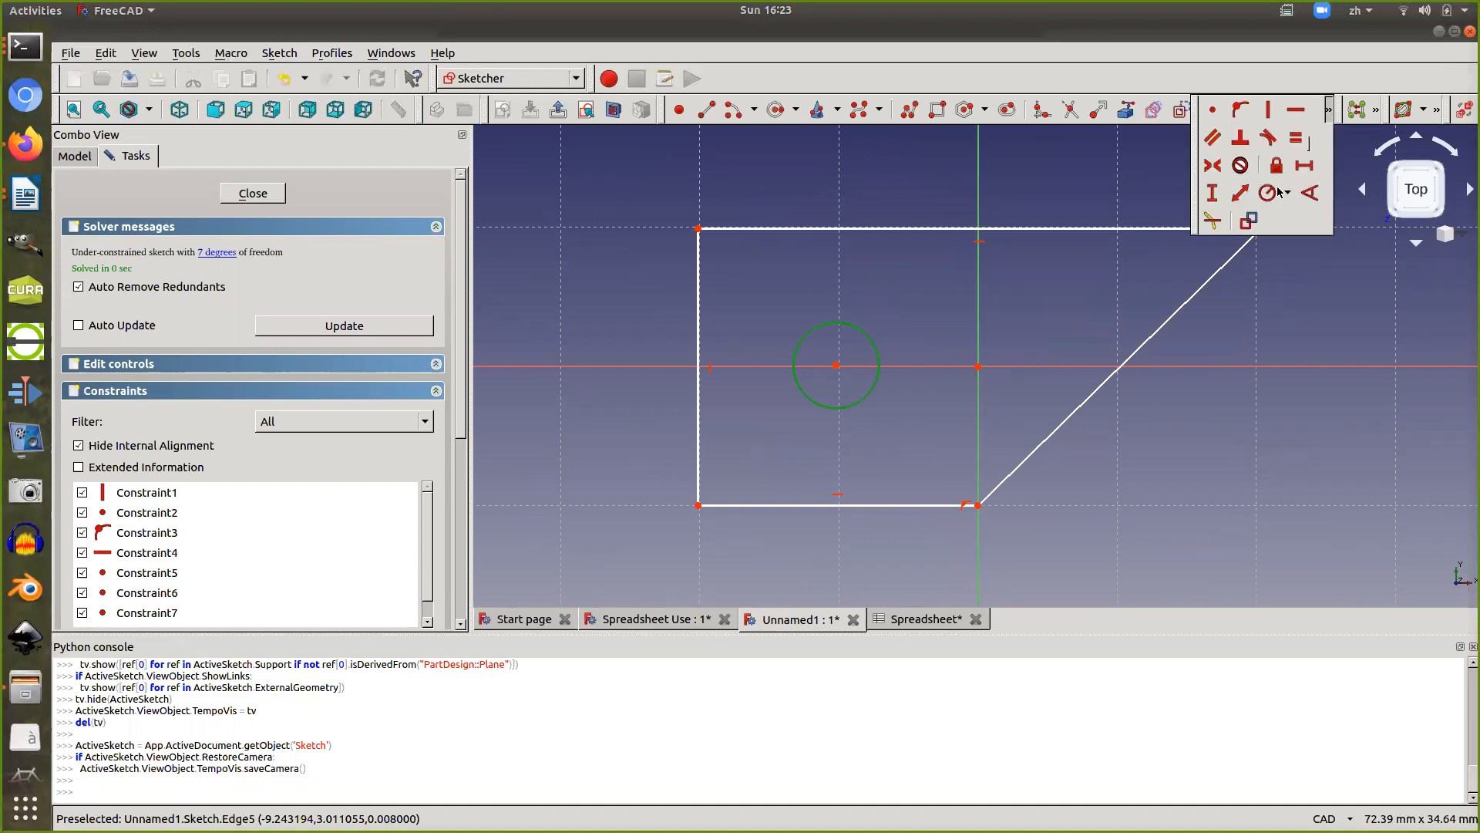
{"action": "left_click", "coordinate": [1272, 192]}
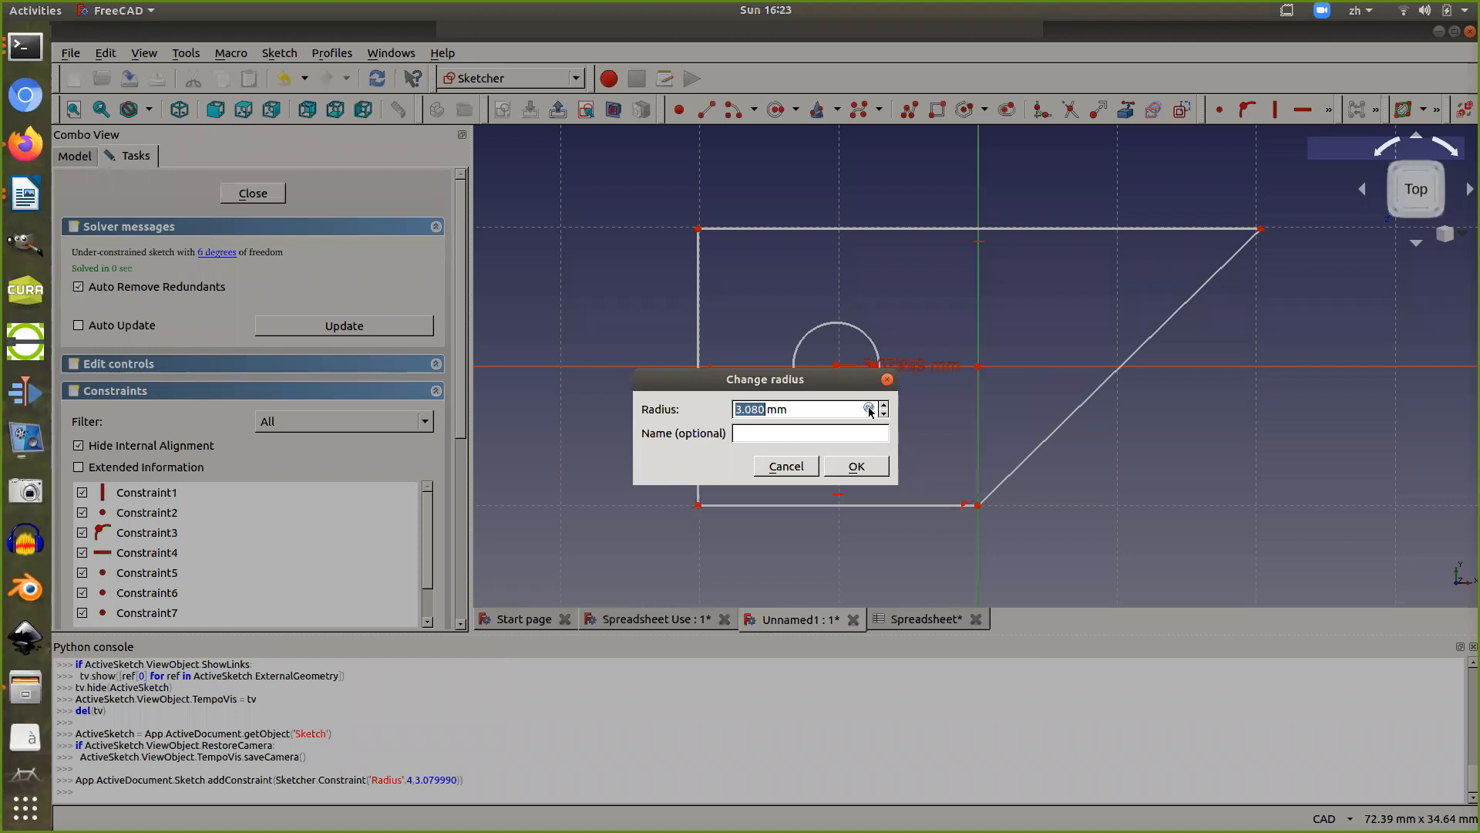
{"action": "left_click", "coordinate": [869, 410]}
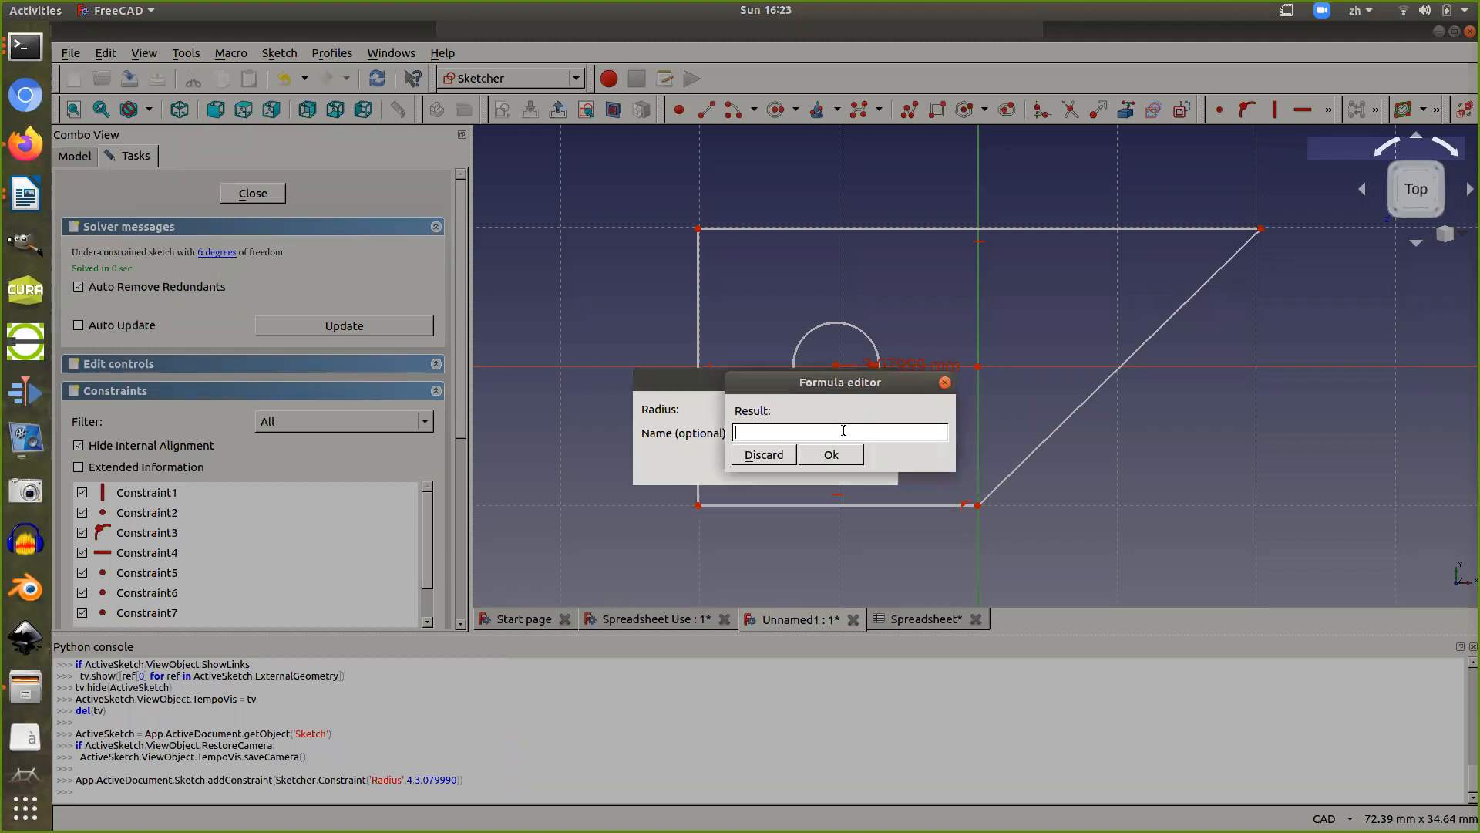
{"action": "type", "text": "S"}
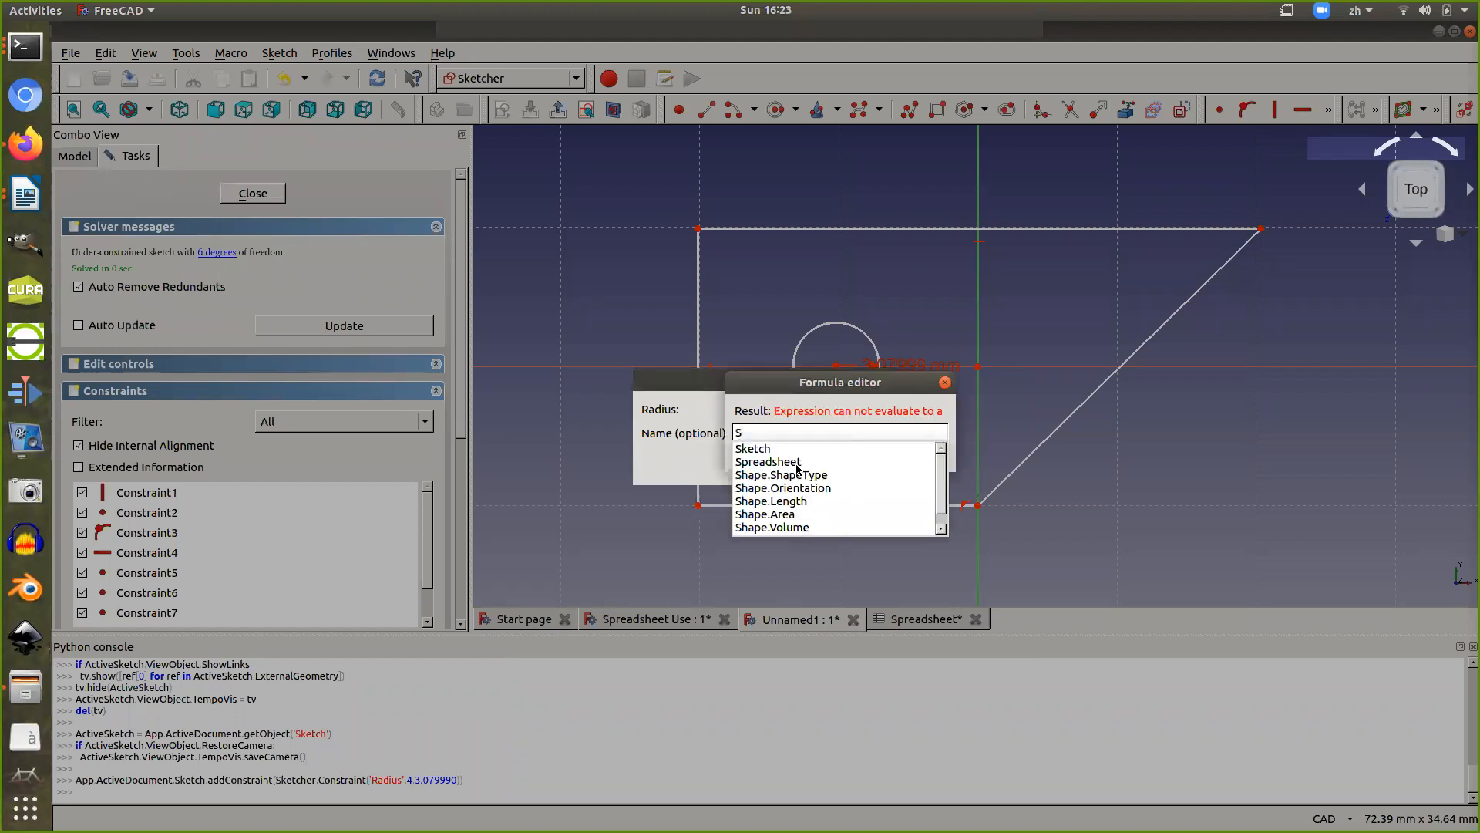
{"action": "left_click", "coordinate": [795, 467]}
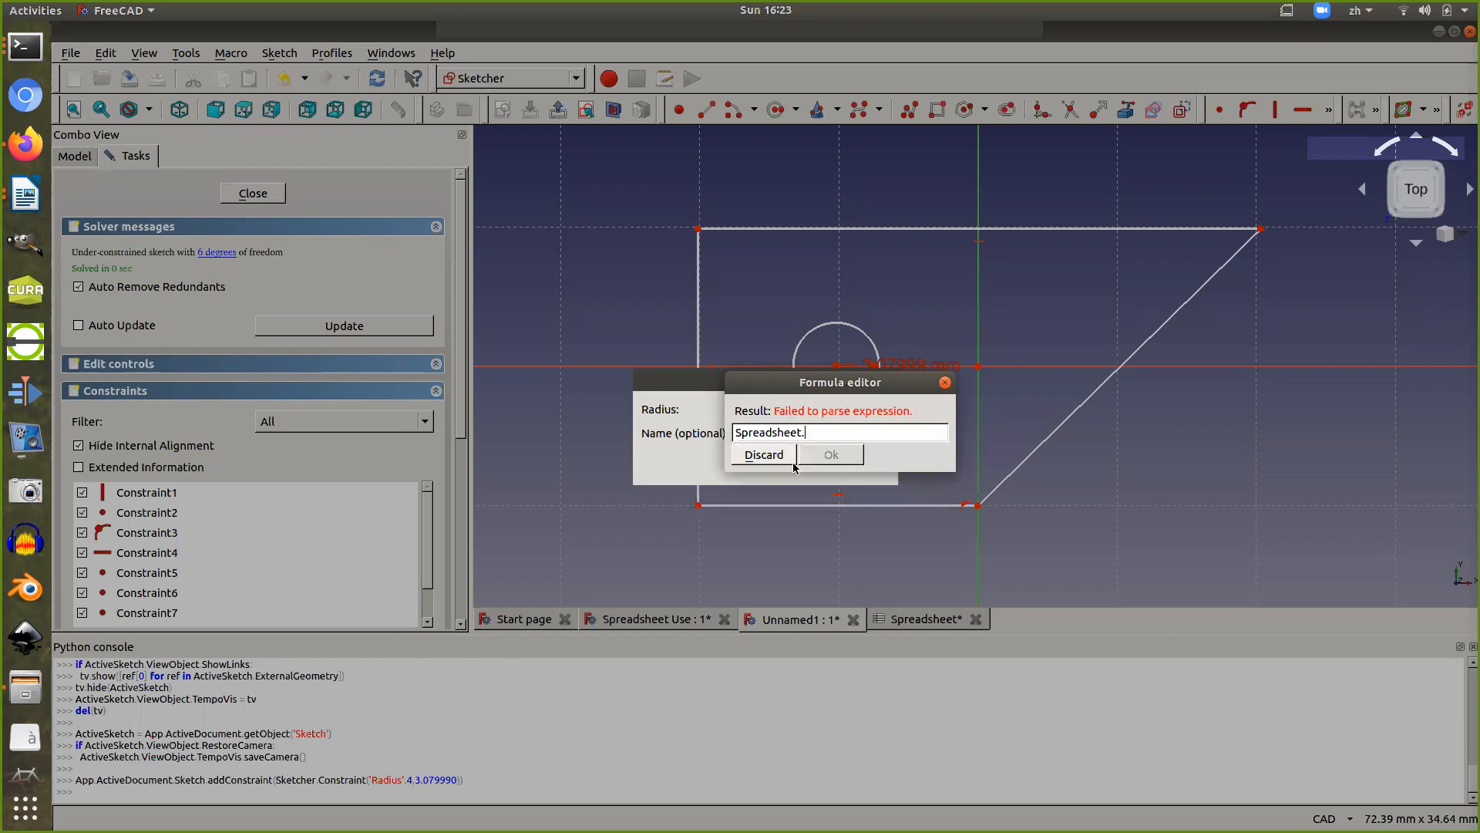
{"action": "type", "text": "radi"}
{"action": "left_click", "coordinate": [820, 461]}
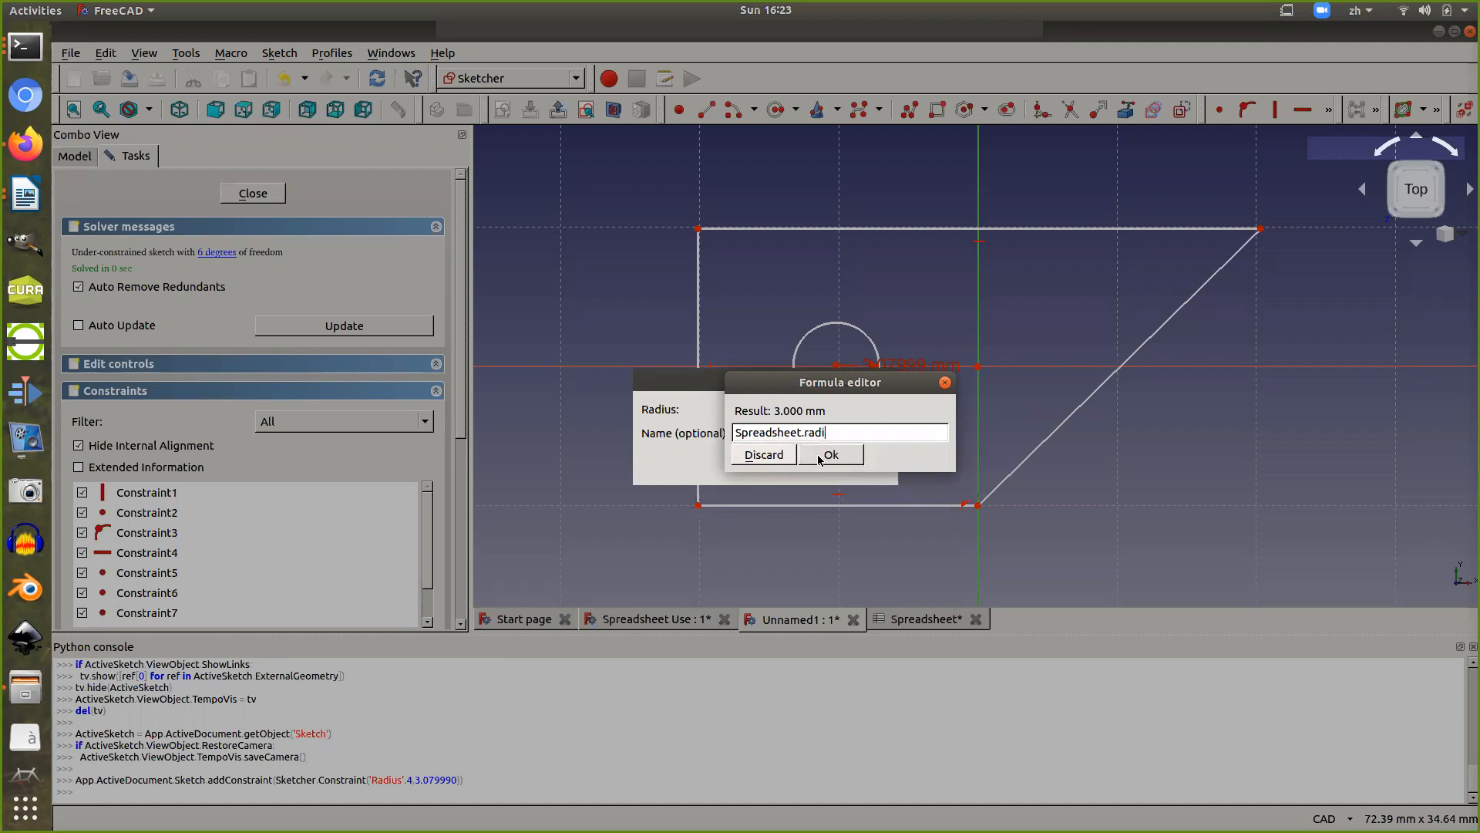
{"action": "left_click", "coordinate": [819, 461]}
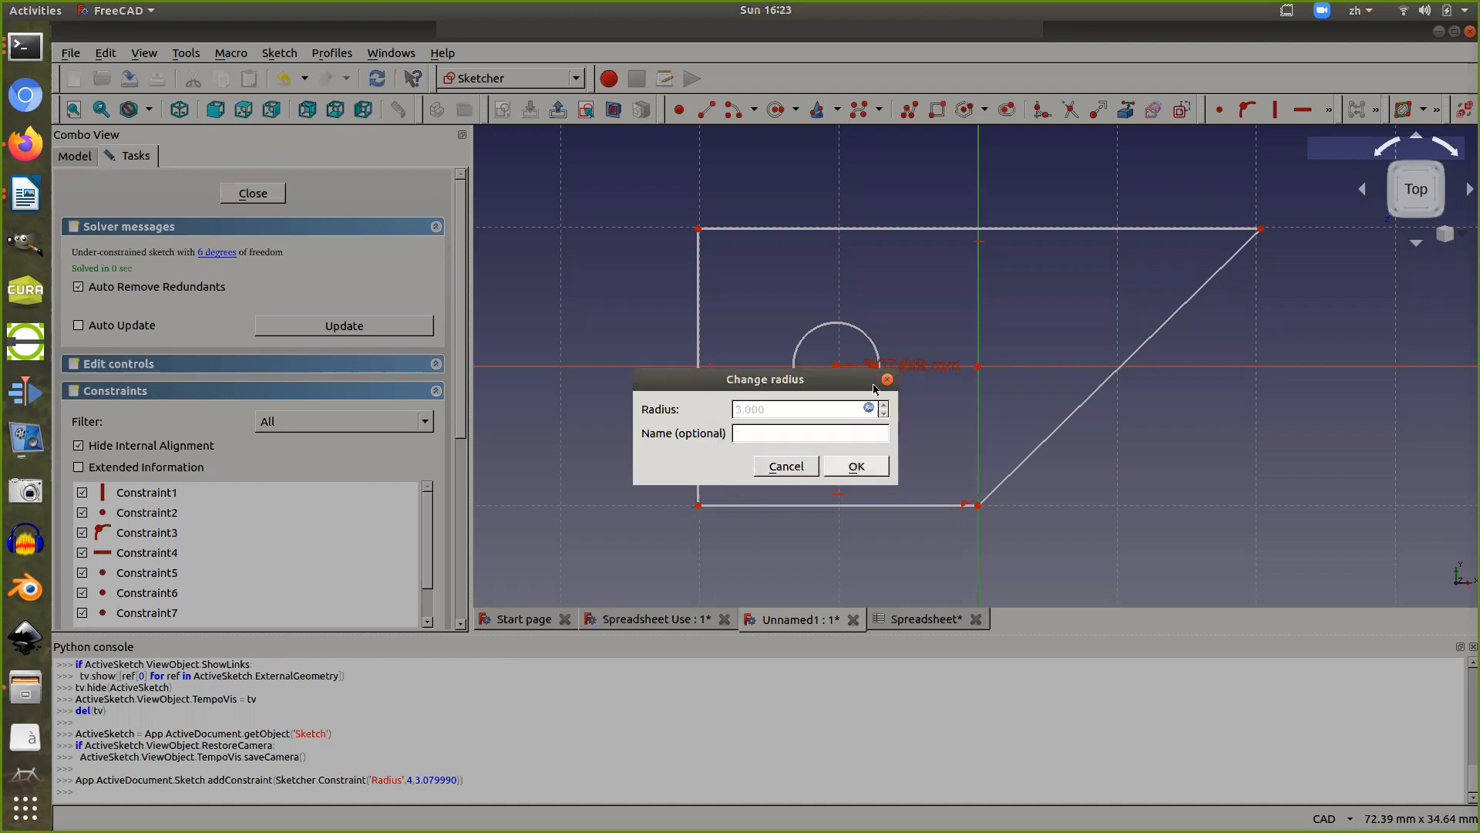
{"action": "left_click", "coordinate": [828, 467]}
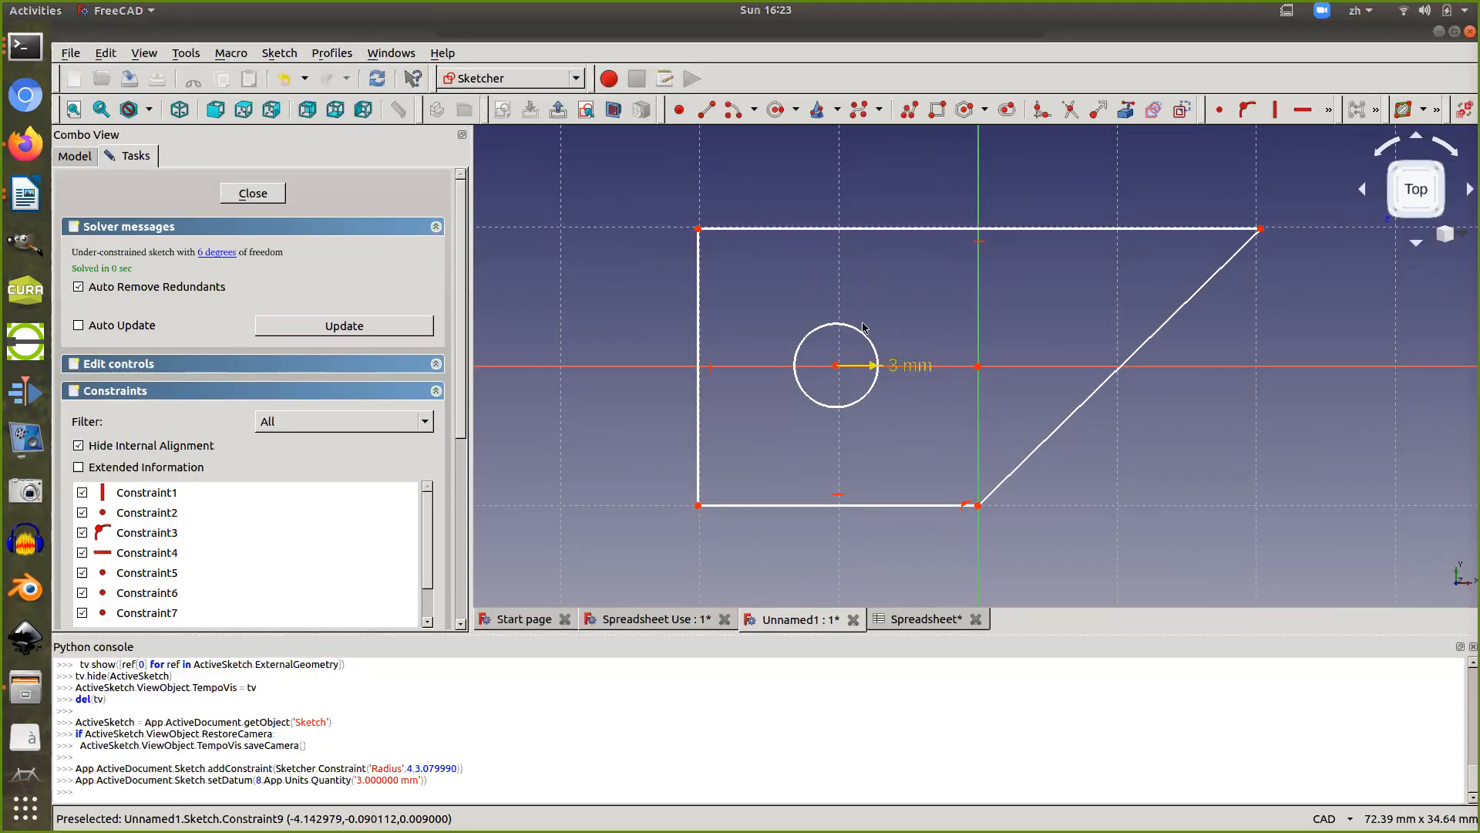
Add a length constraint to the profile's upper horizontal edge, driven by the expression Spreadsheet.len
{"action": "left_click", "coordinate": [827, 229]}
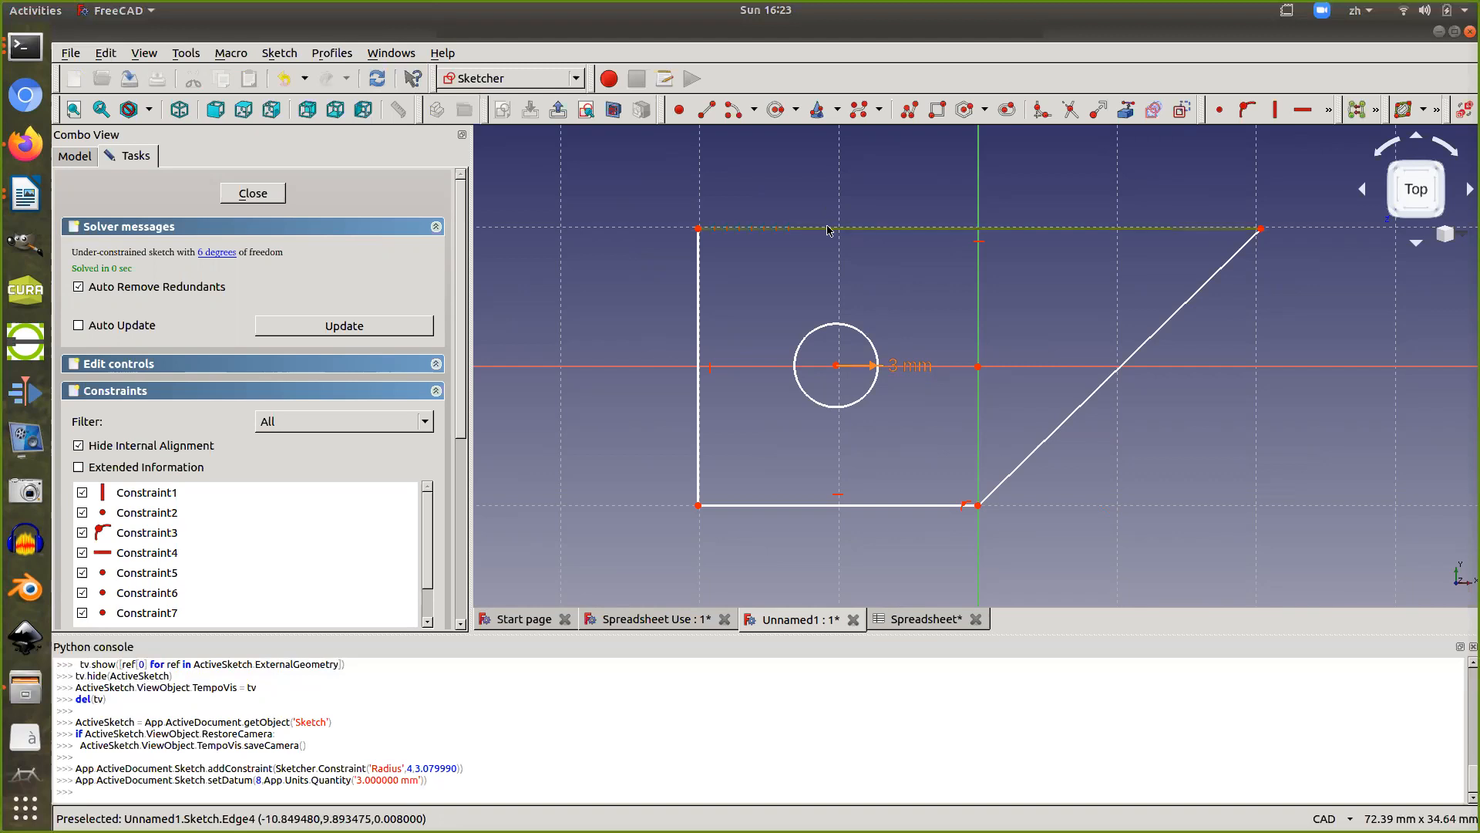
{"action": "left_click", "coordinate": [1329, 110]}
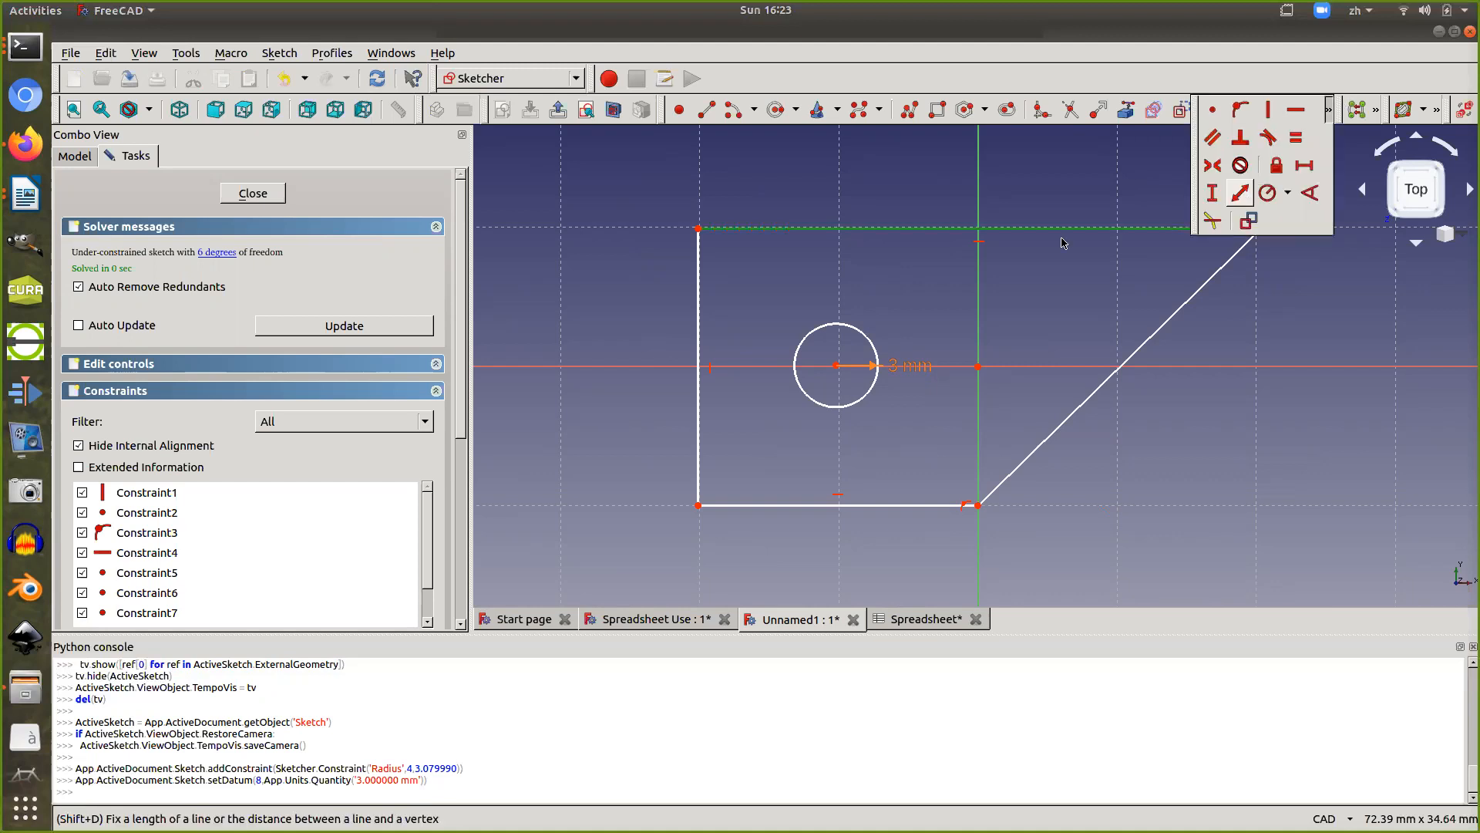
{"action": "key", "text": "shift+d"}
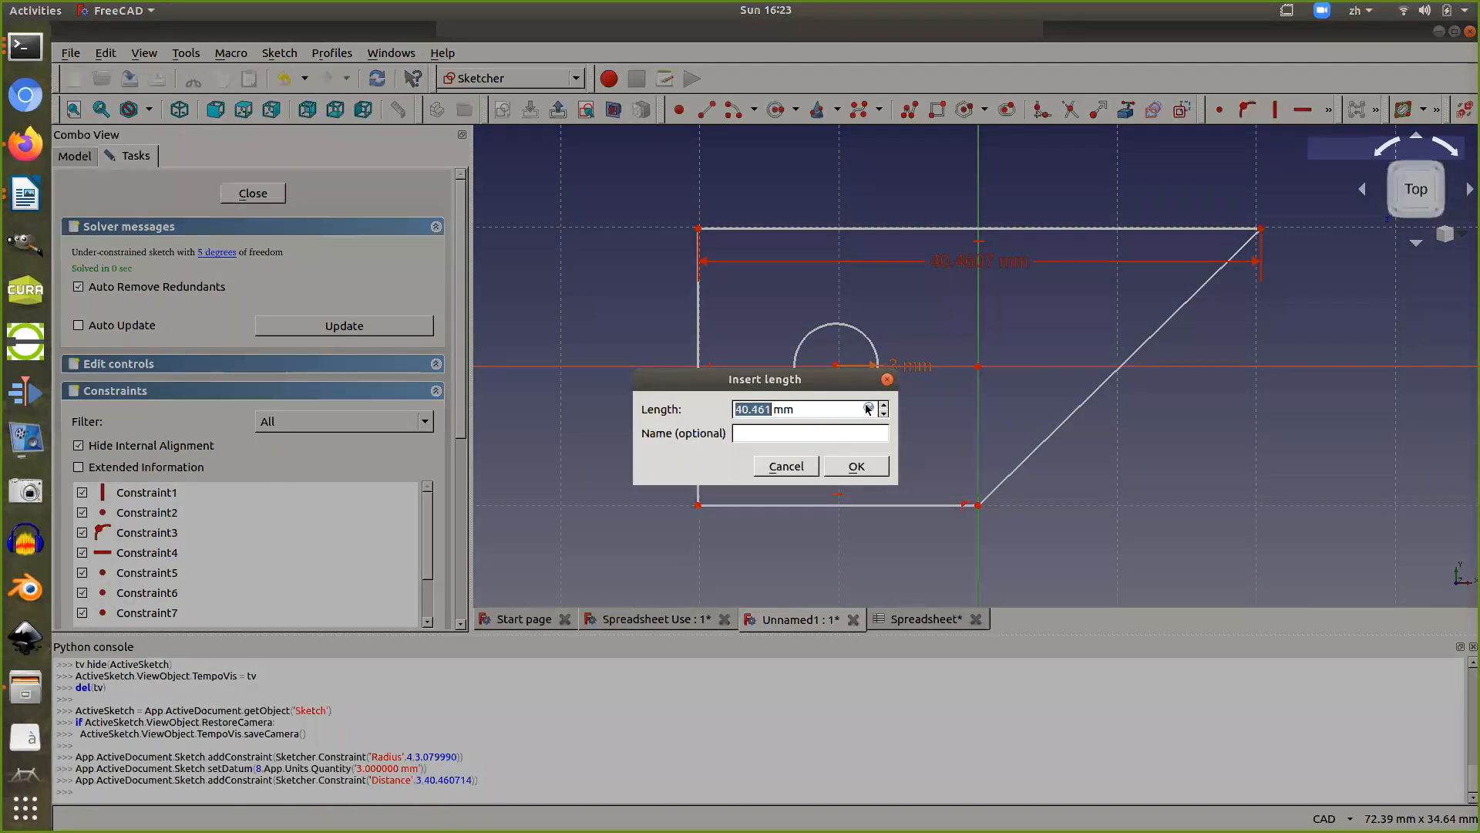
{"action": "left_click", "coordinate": [868, 409]}
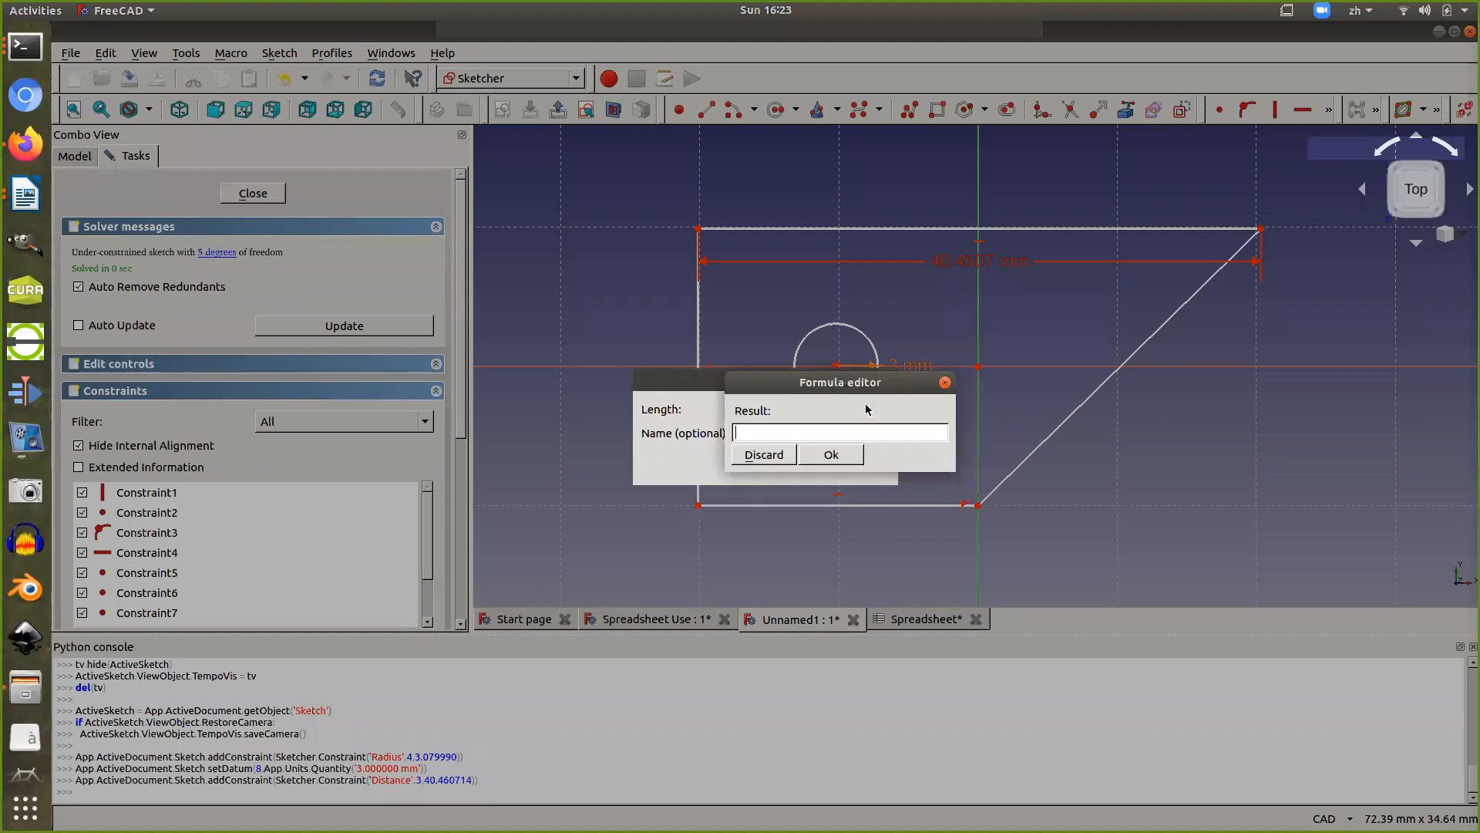
{"action": "type", "text": "S"}
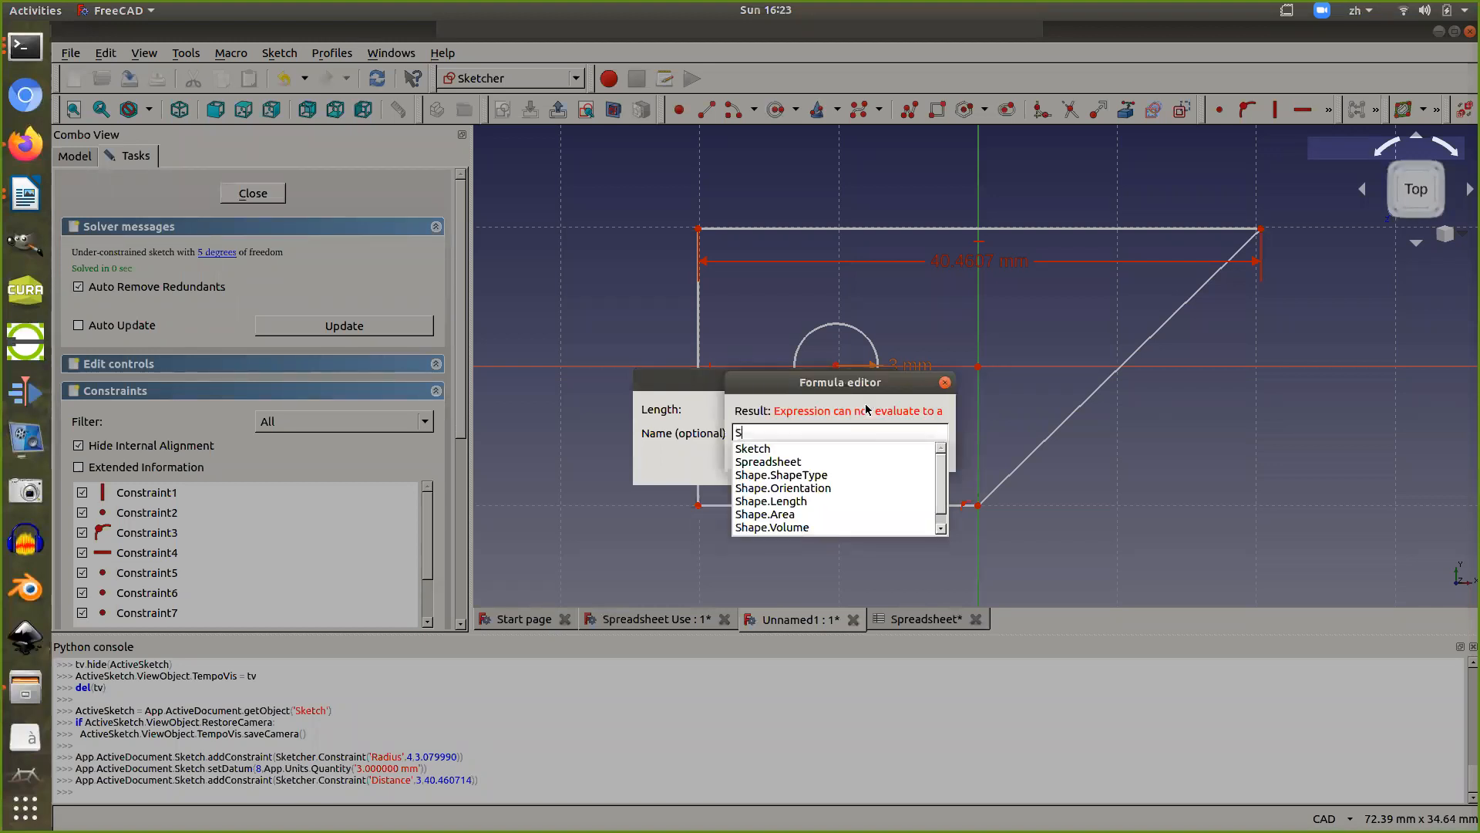
{"action": "left_click", "coordinate": [770, 463]}
{"action": "type", "text": "l"}
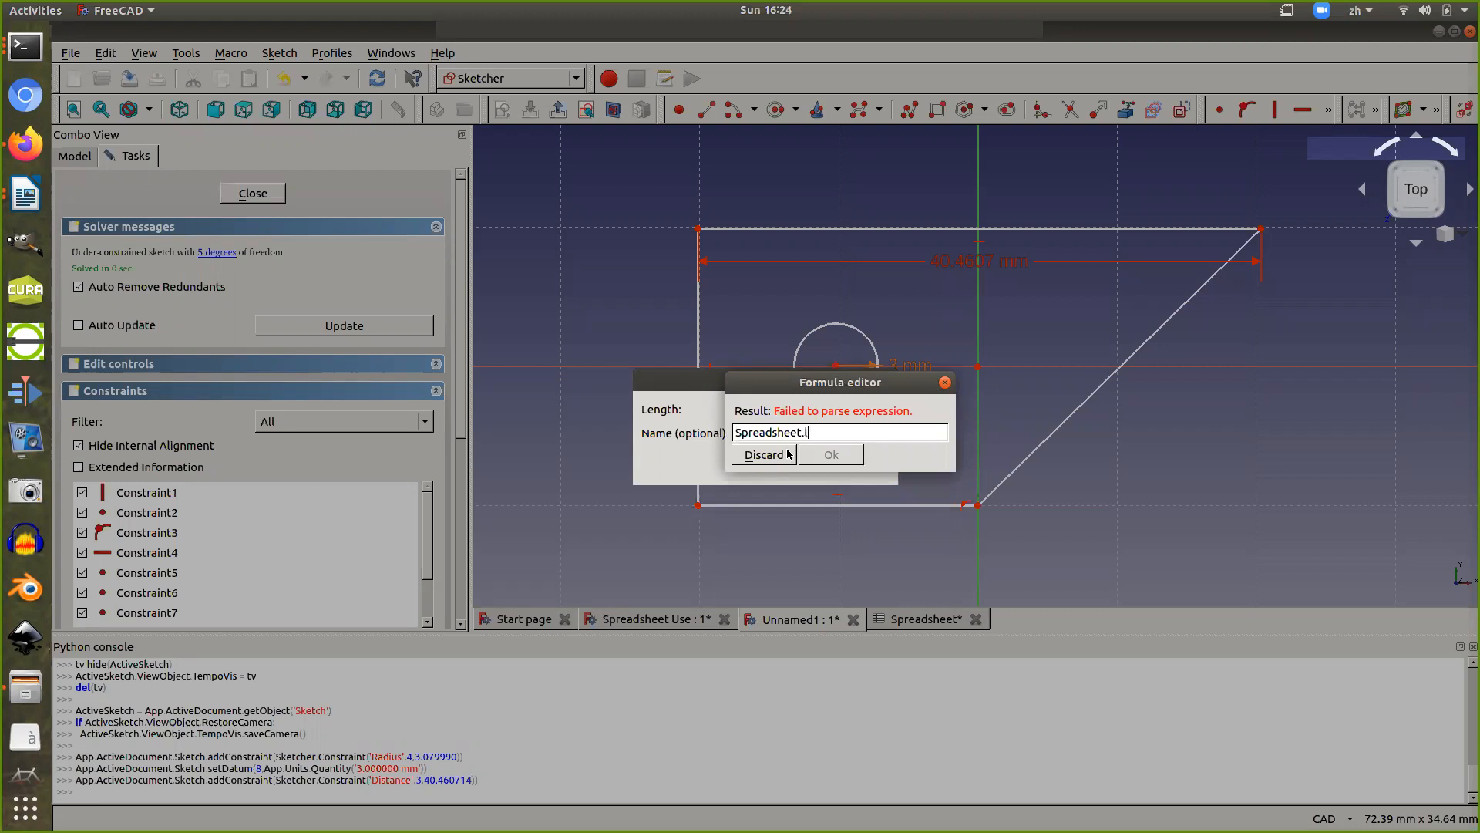
{"action": "type", "text": "en"}
{"action": "left_click", "coordinate": [788, 450]}
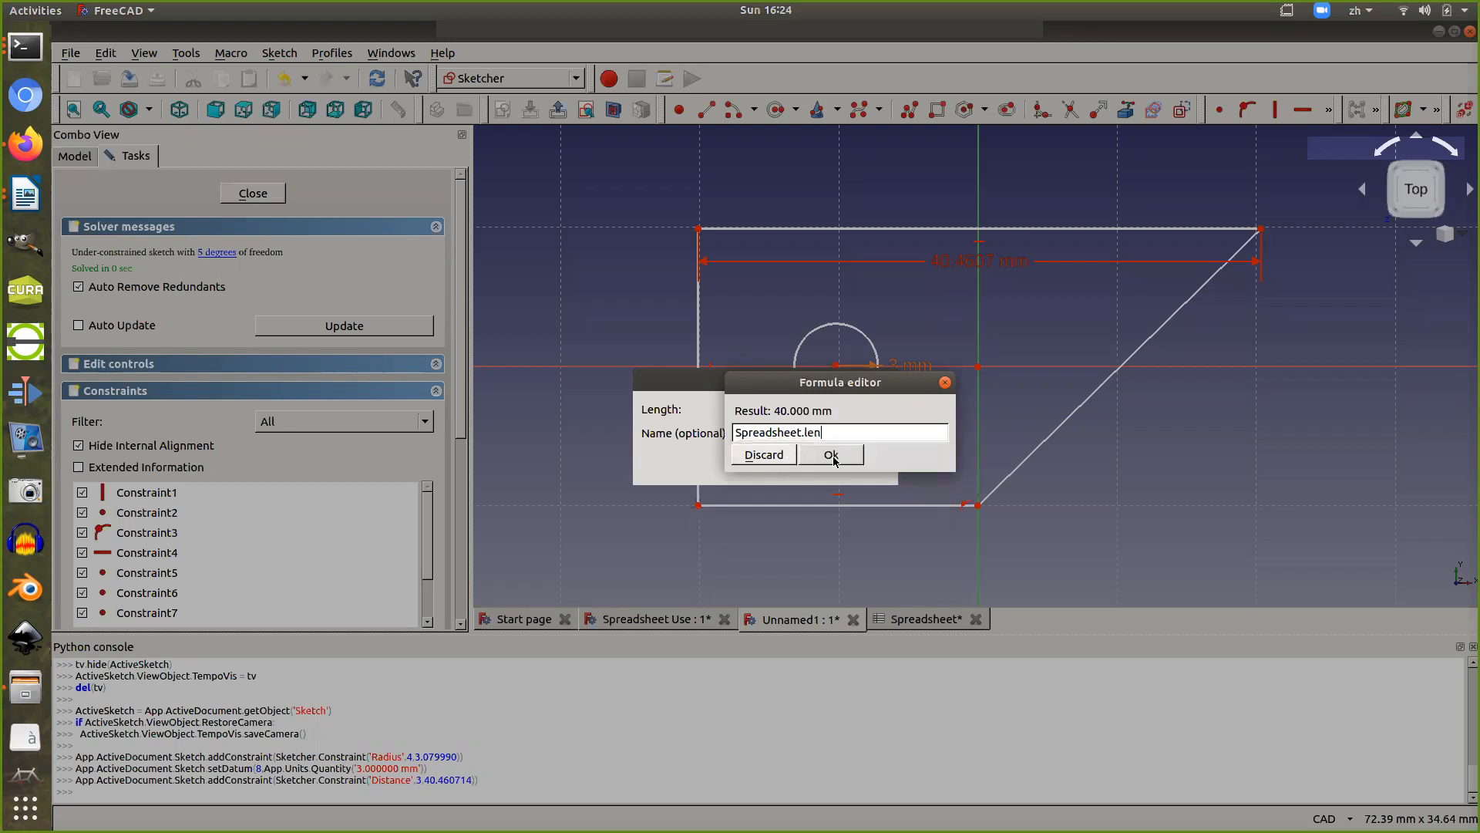
{"action": "left_click", "coordinate": [832, 456]}
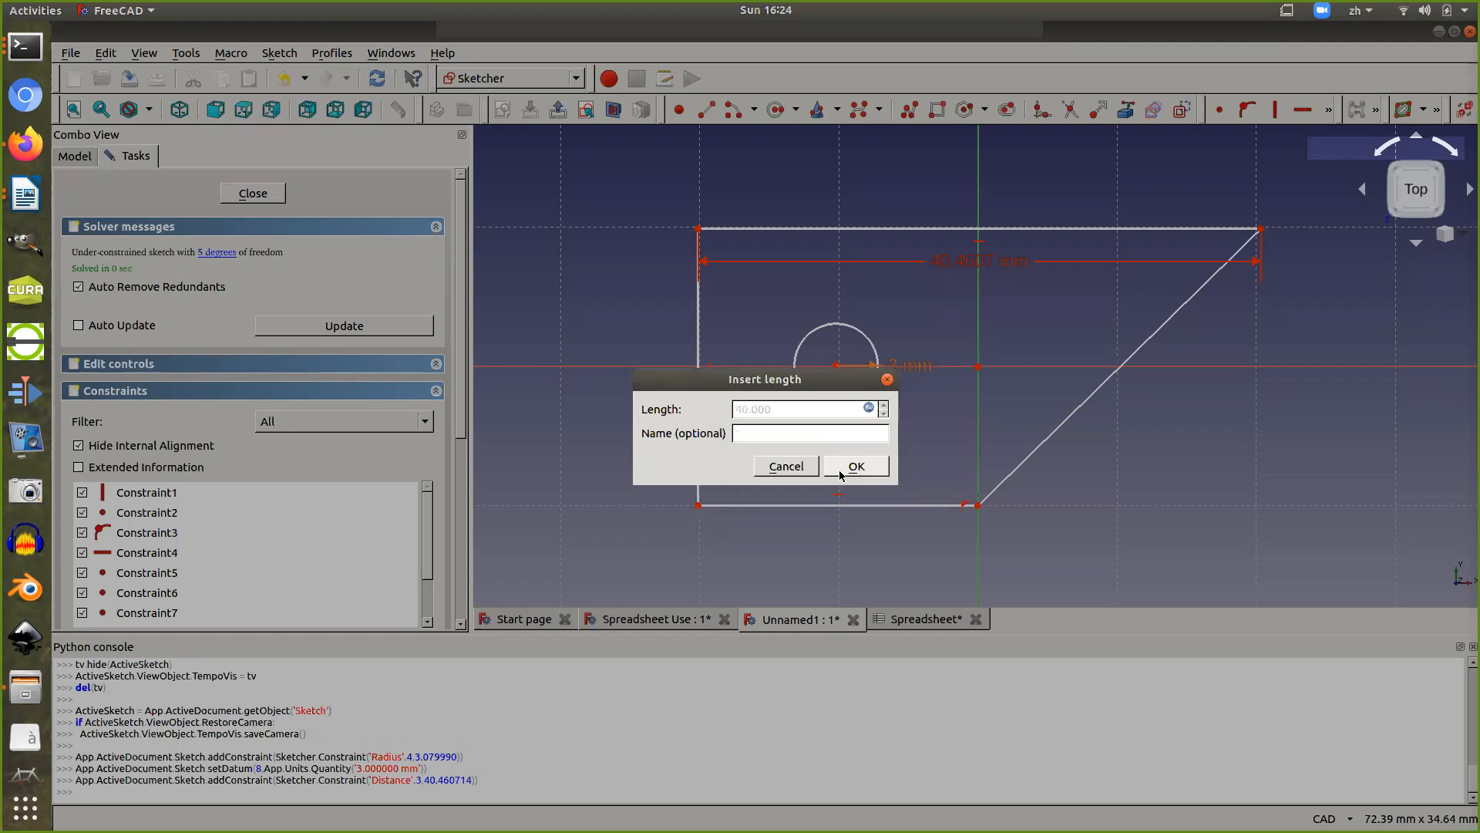
{"action": "left_click", "coordinate": [841, 470]}
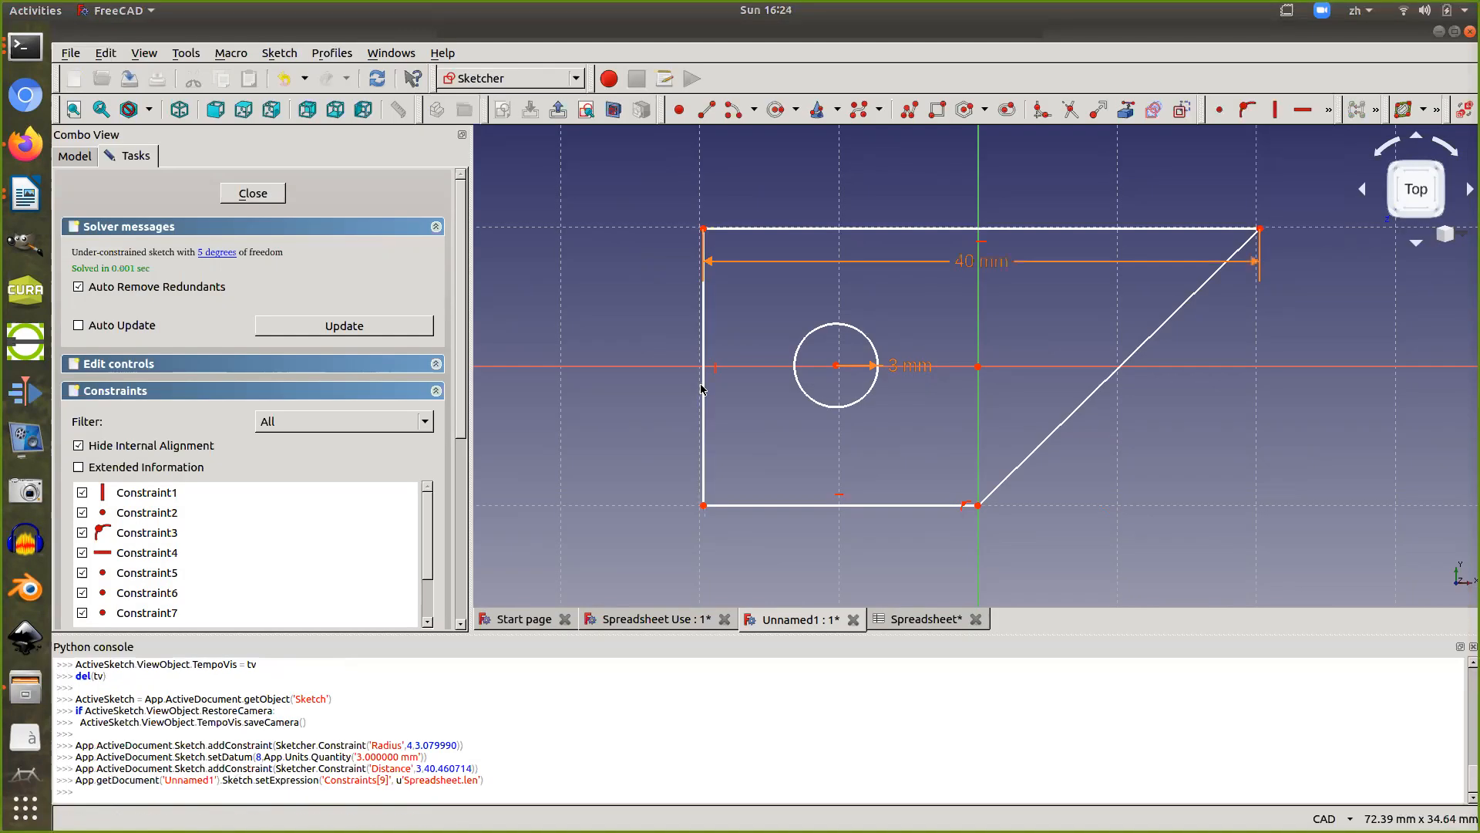
Add a length constraint to the profile's vertical edge, driven by the expression Spreadsheet.wid
{"action": "left_click", "coordinate": [1331, 117]}
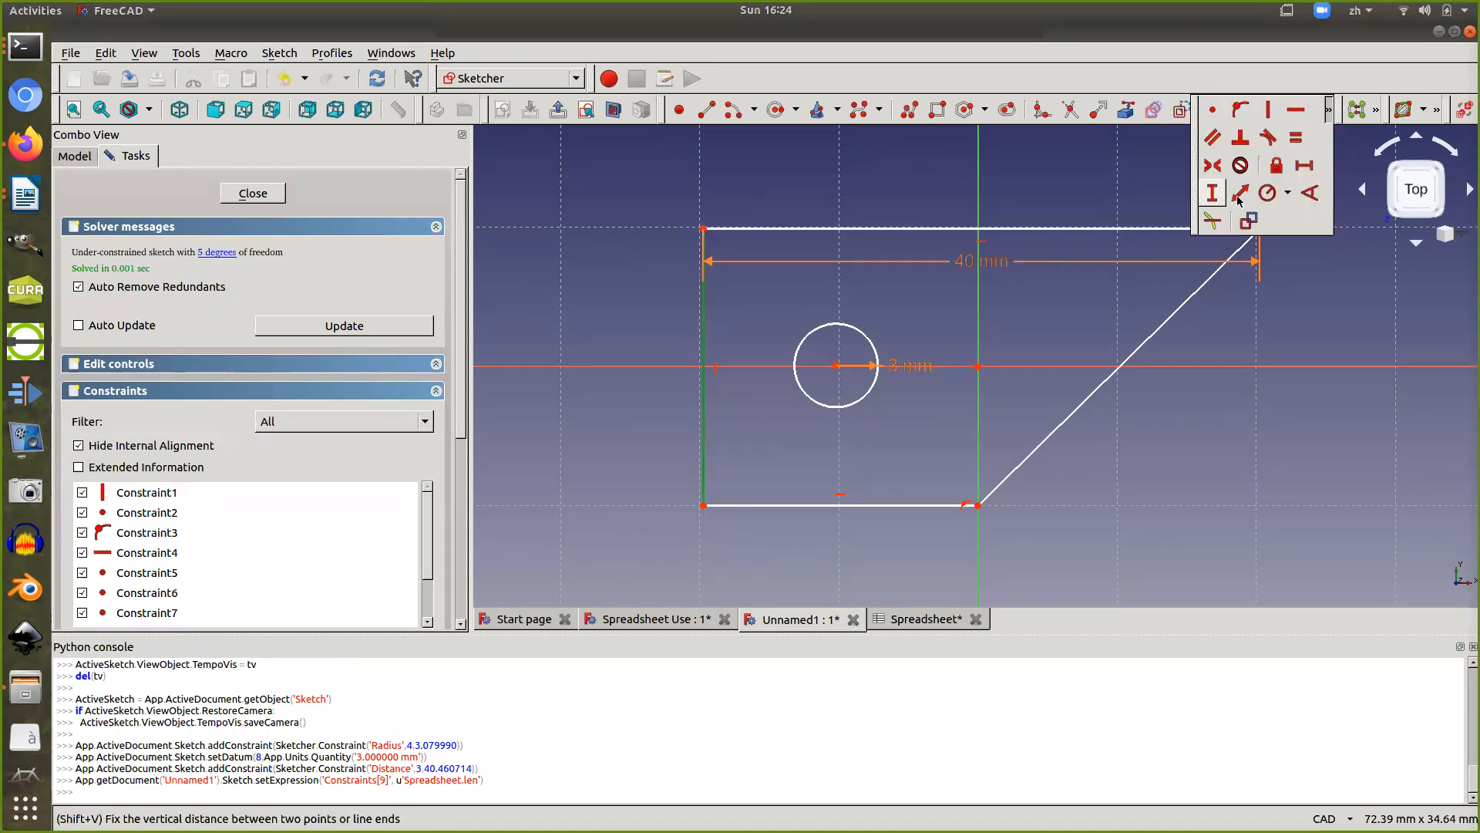
{"action": "left_click", "coordinate": [1239, 199]}
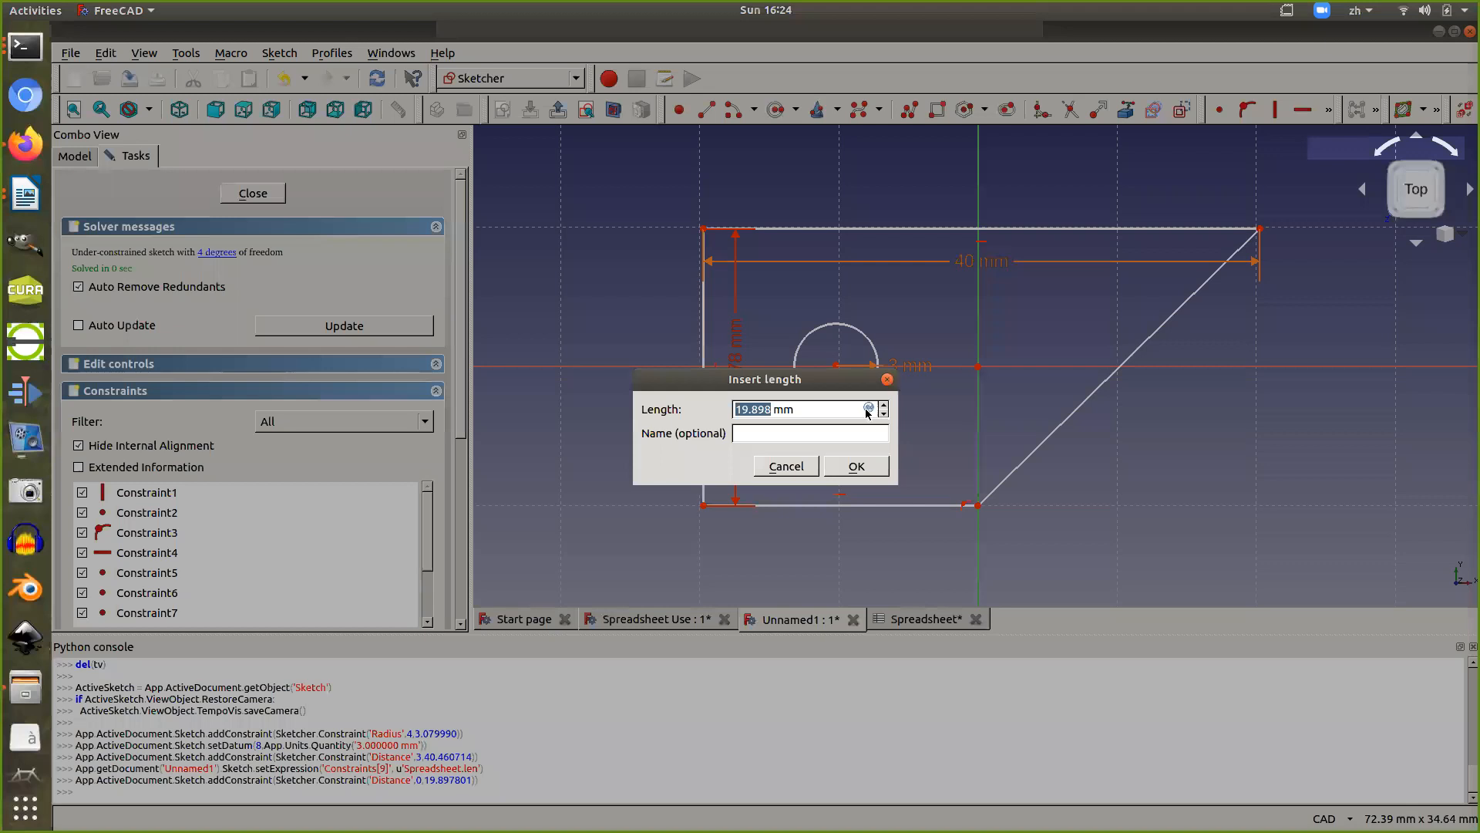
{"action": "left_click", "coordinate": [868, 409]}
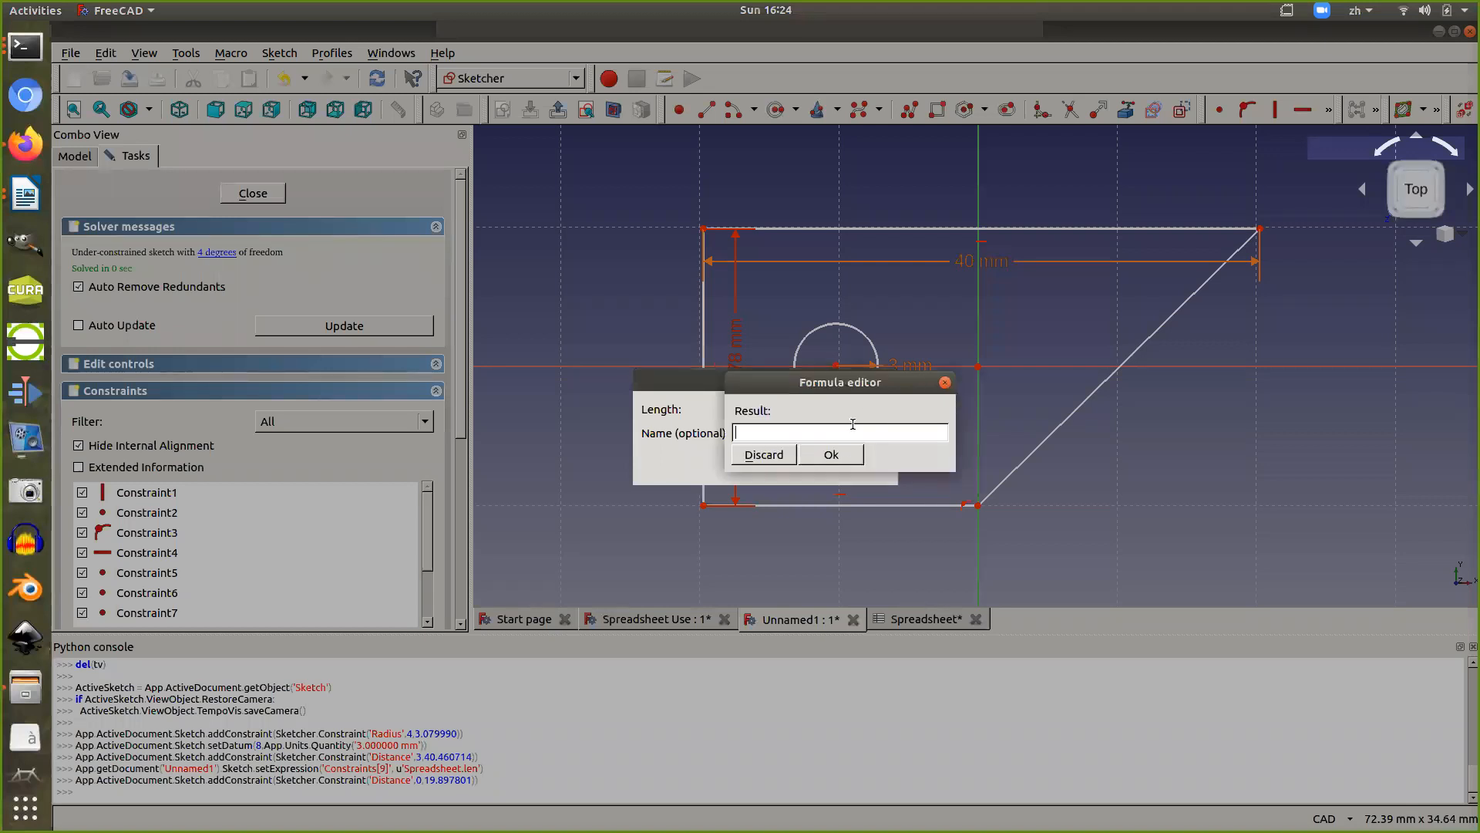
{"action": "type", "text": "Sp"}
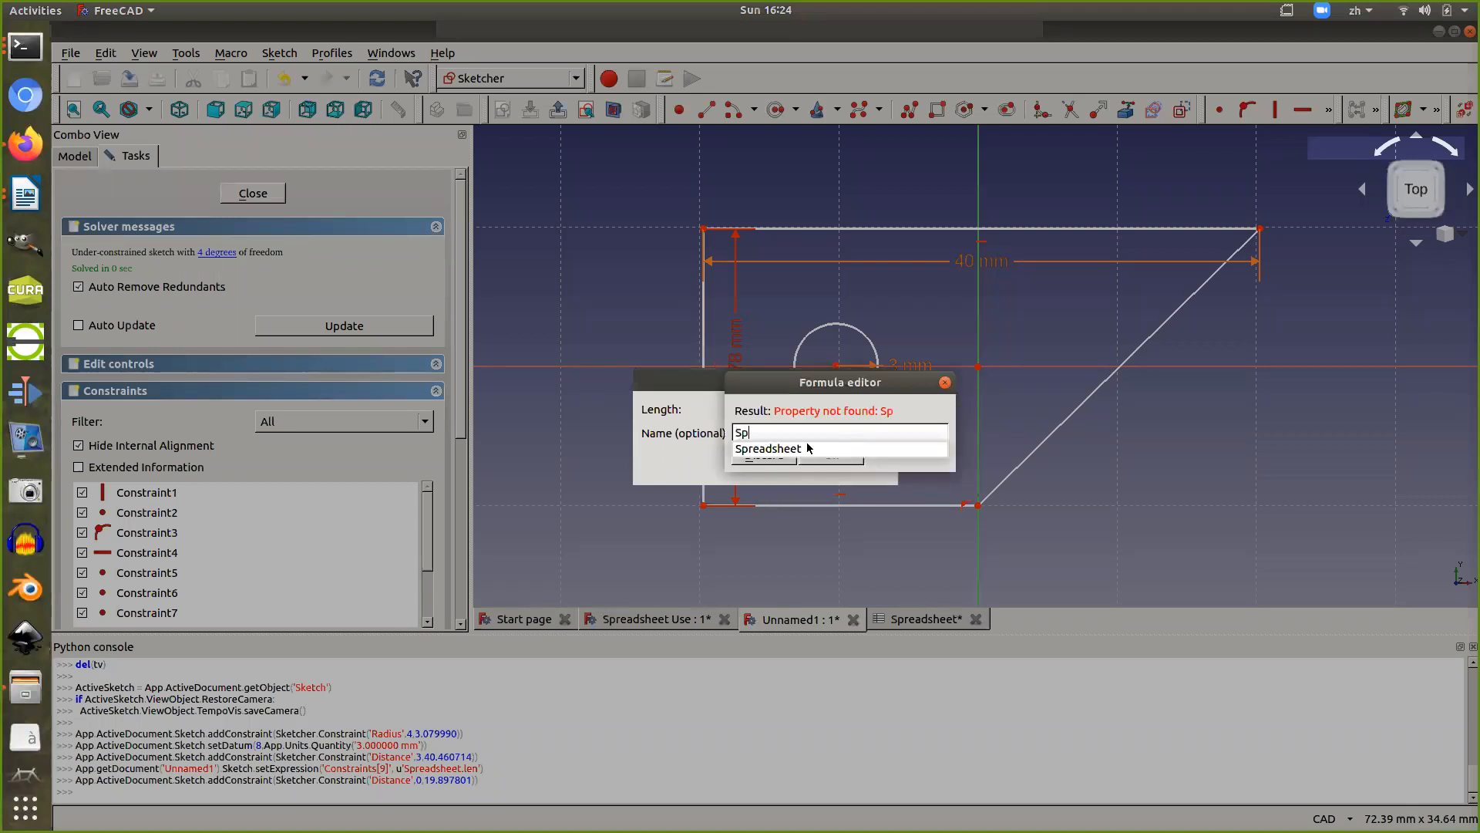
{"action": "left_click", "coordinate": [809, 448]}
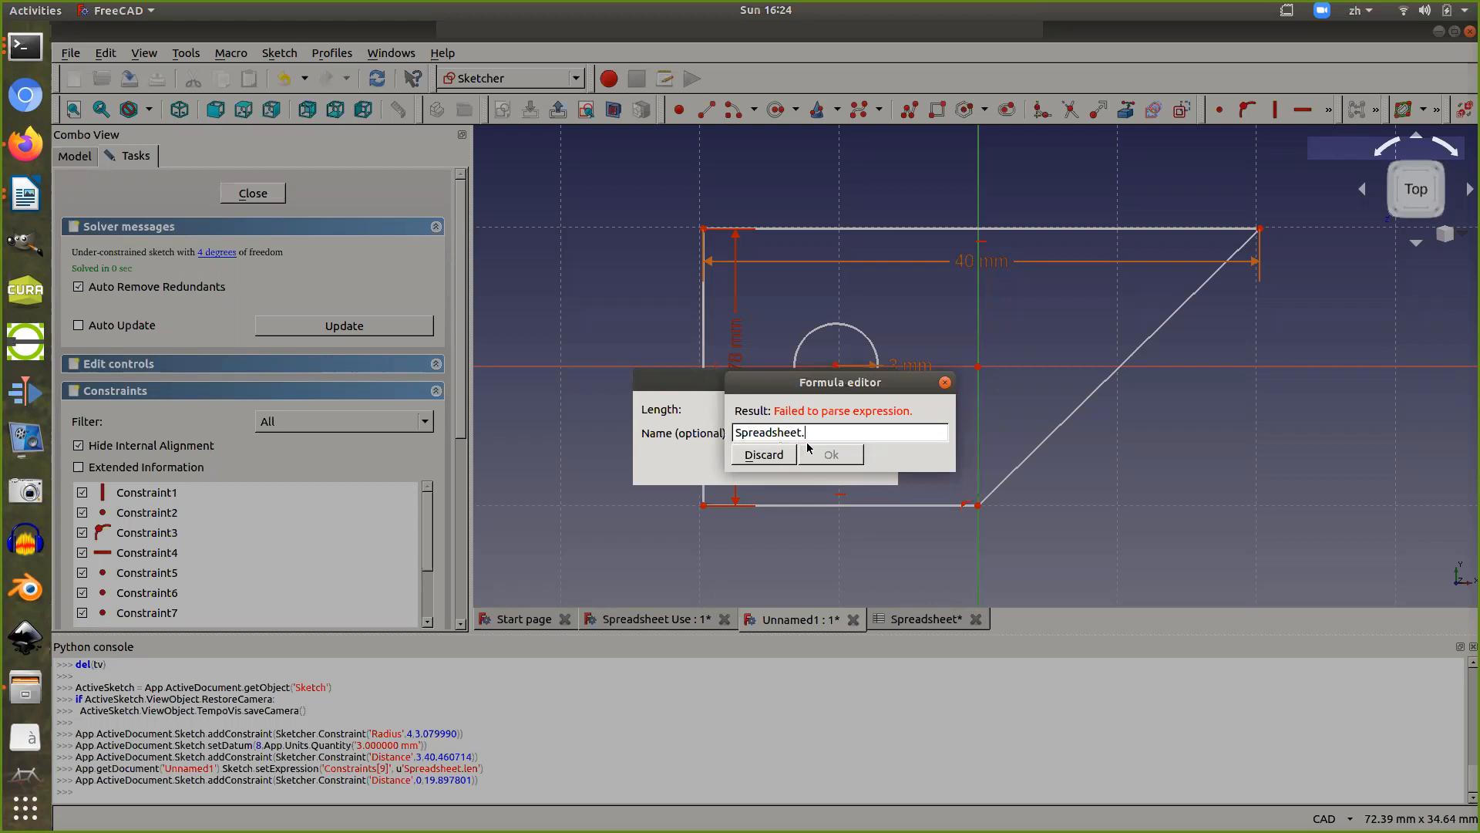
{"action": "type", "text": "wid"}
{"action": "left_click", "coordinate": [808, 450]}
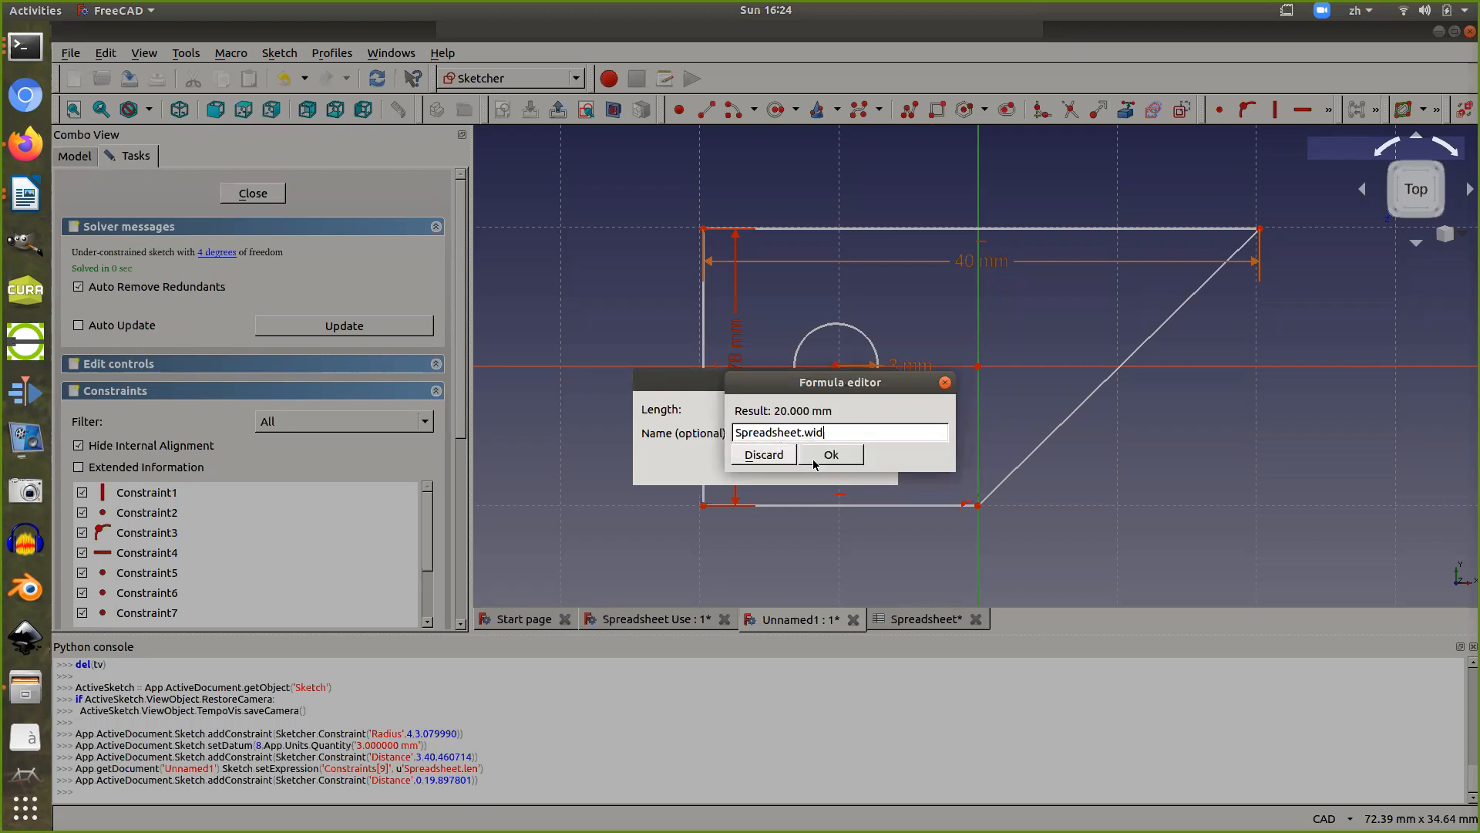
{"action": "left_click", "coordinate": [814, 461]}
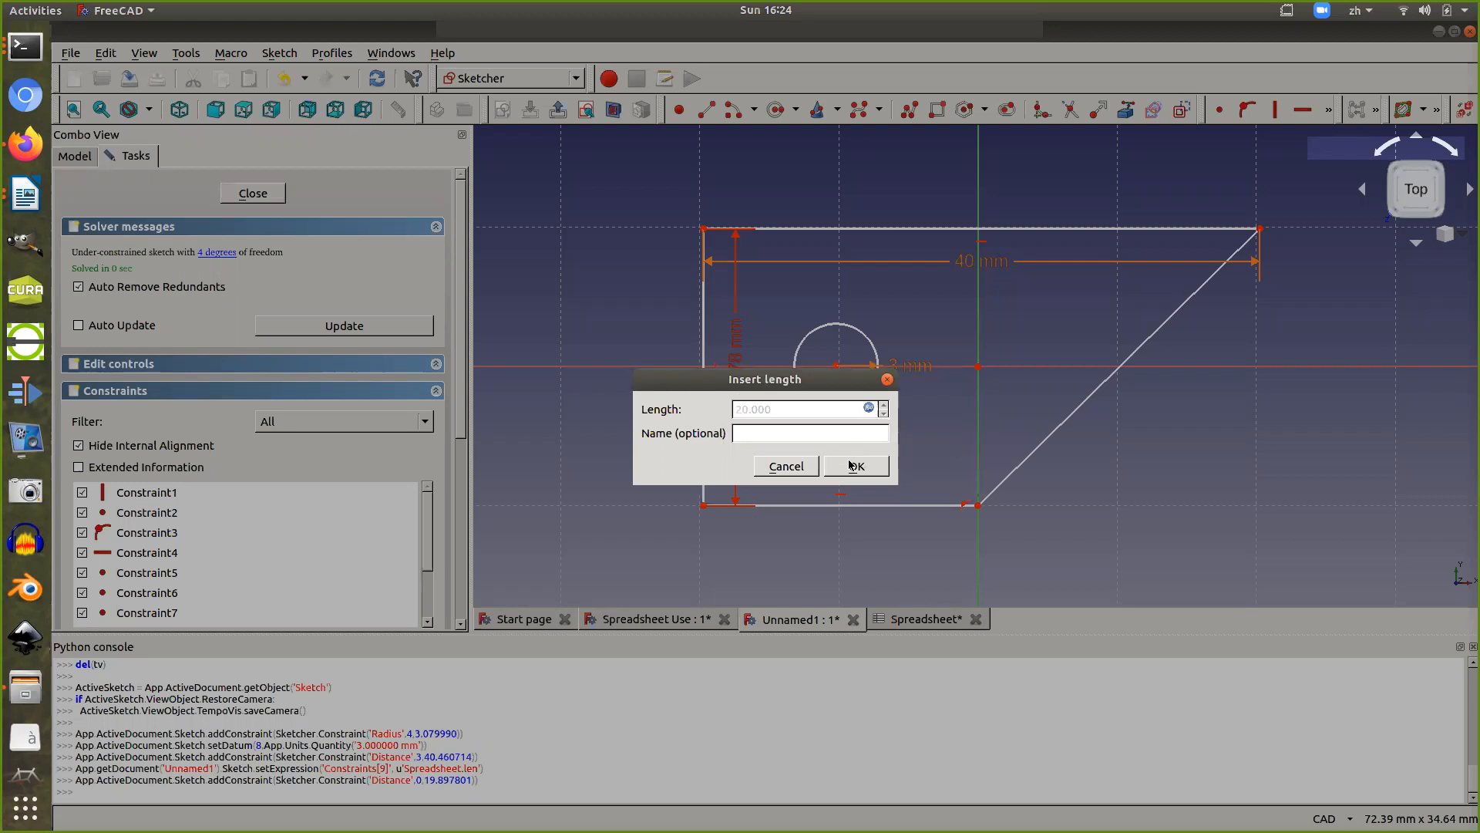
{"action": "left_click", "coordinate": [851, 465]}
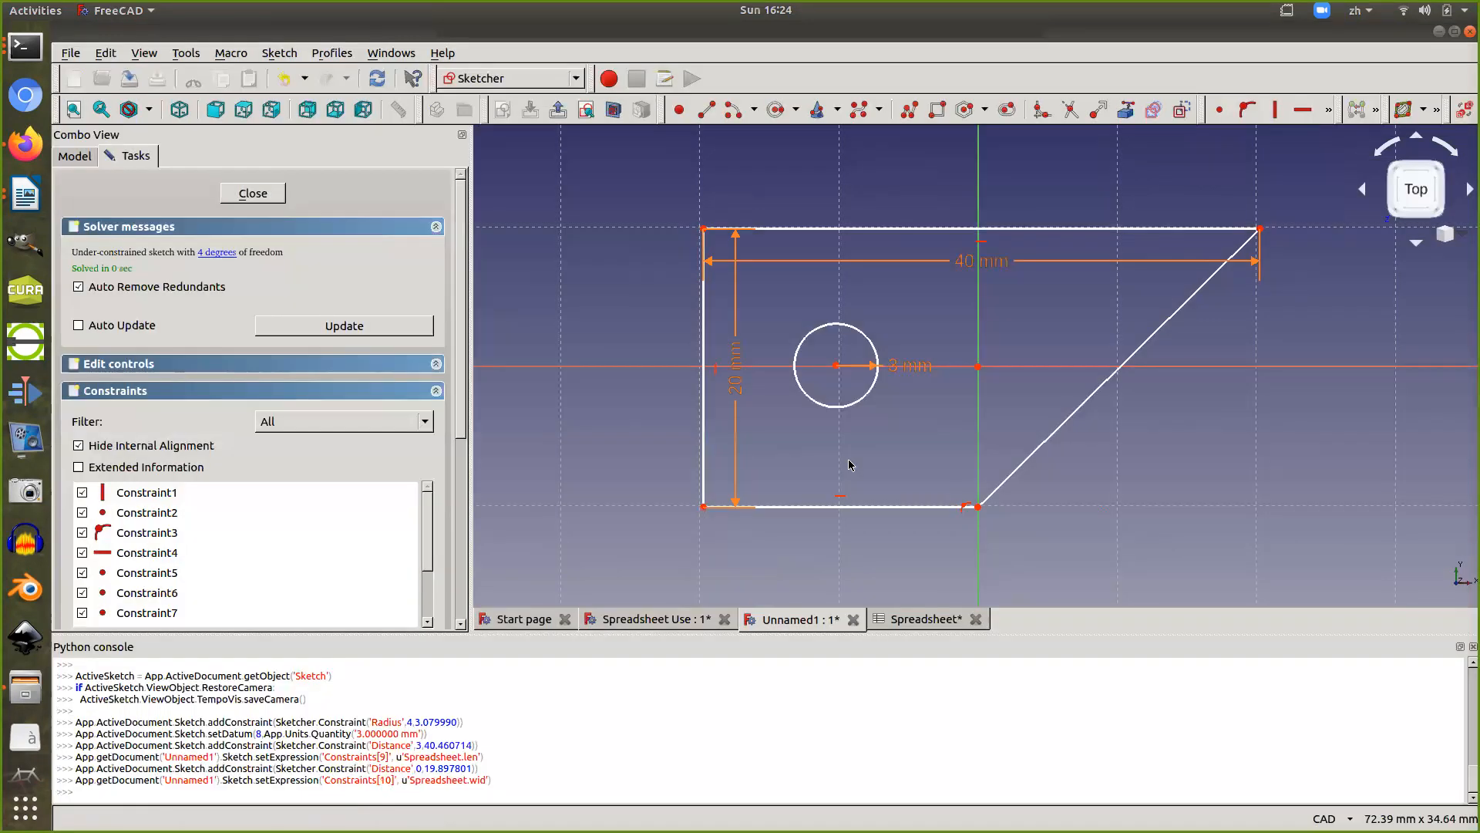
Add an angle constraint between the profile's lower horizontal edge and its slanted edge
{"action": "left_click", "coordinate": [902, 507]}
{"action": "left_click", "coordinate": [1023, 468]}
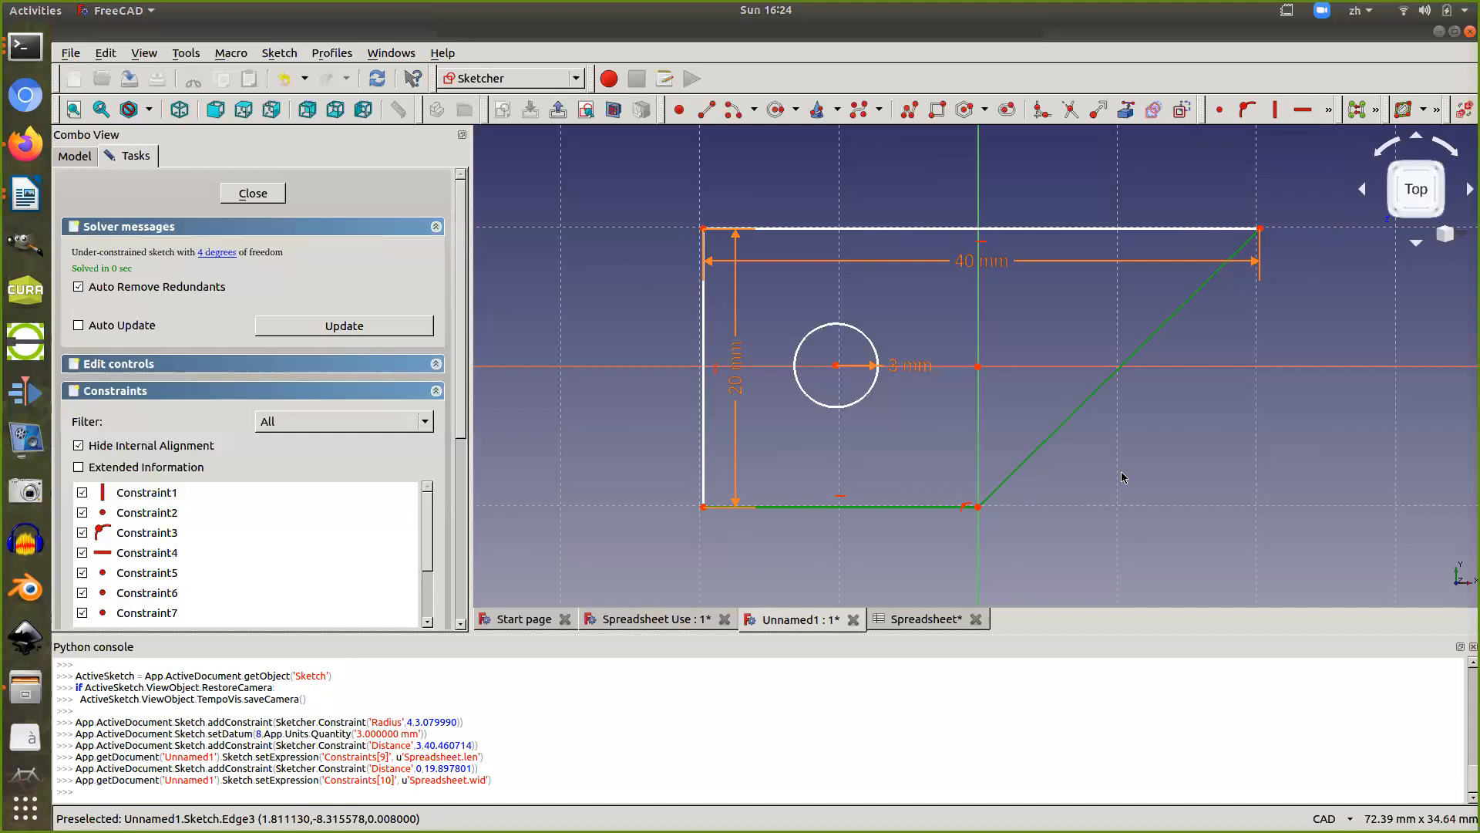
{"action": "left_click", "coordinate": [1327, 109]}
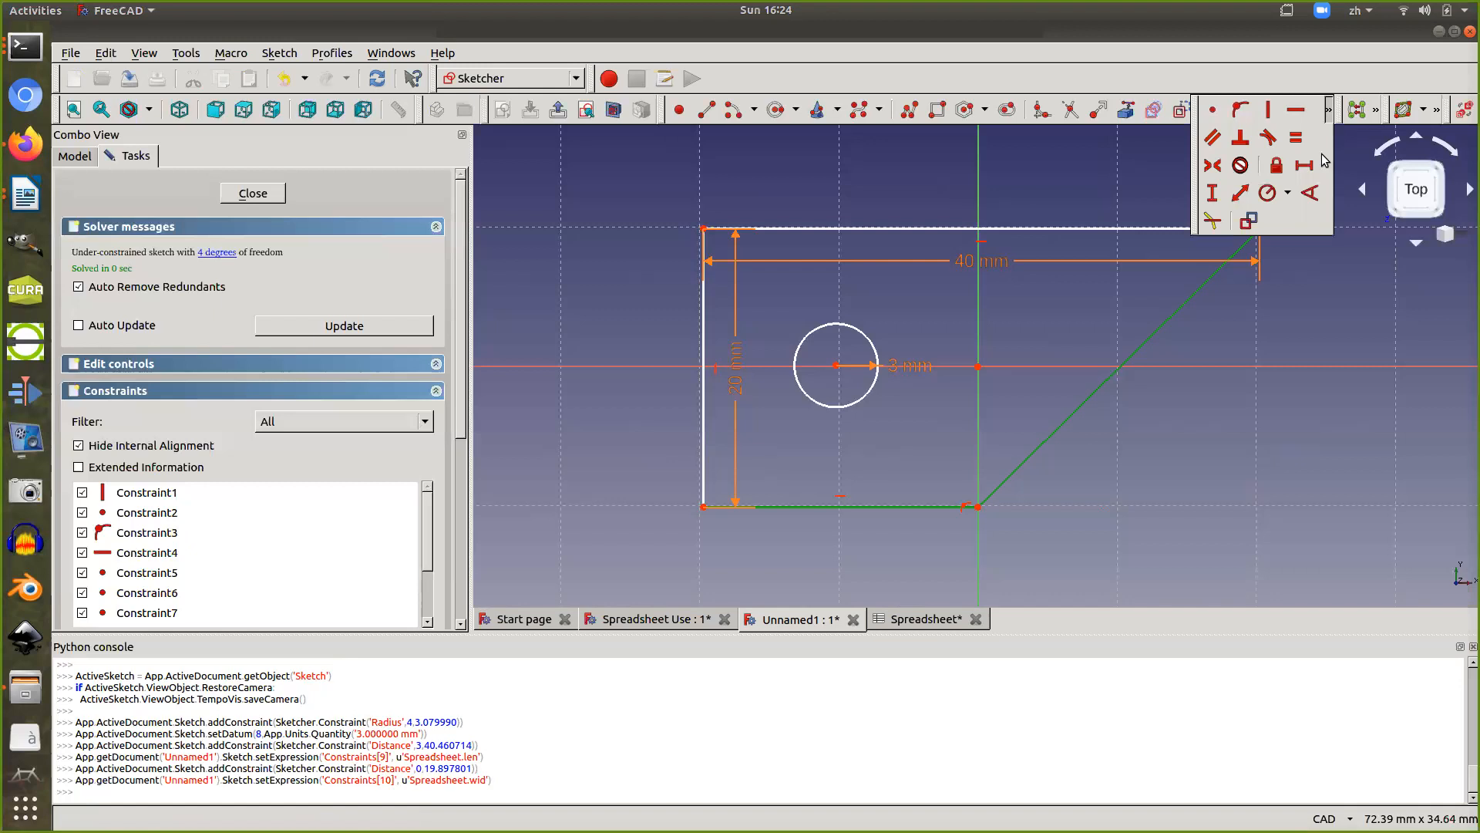
{"action": "left_click", "coordinate": [1325, 112]}
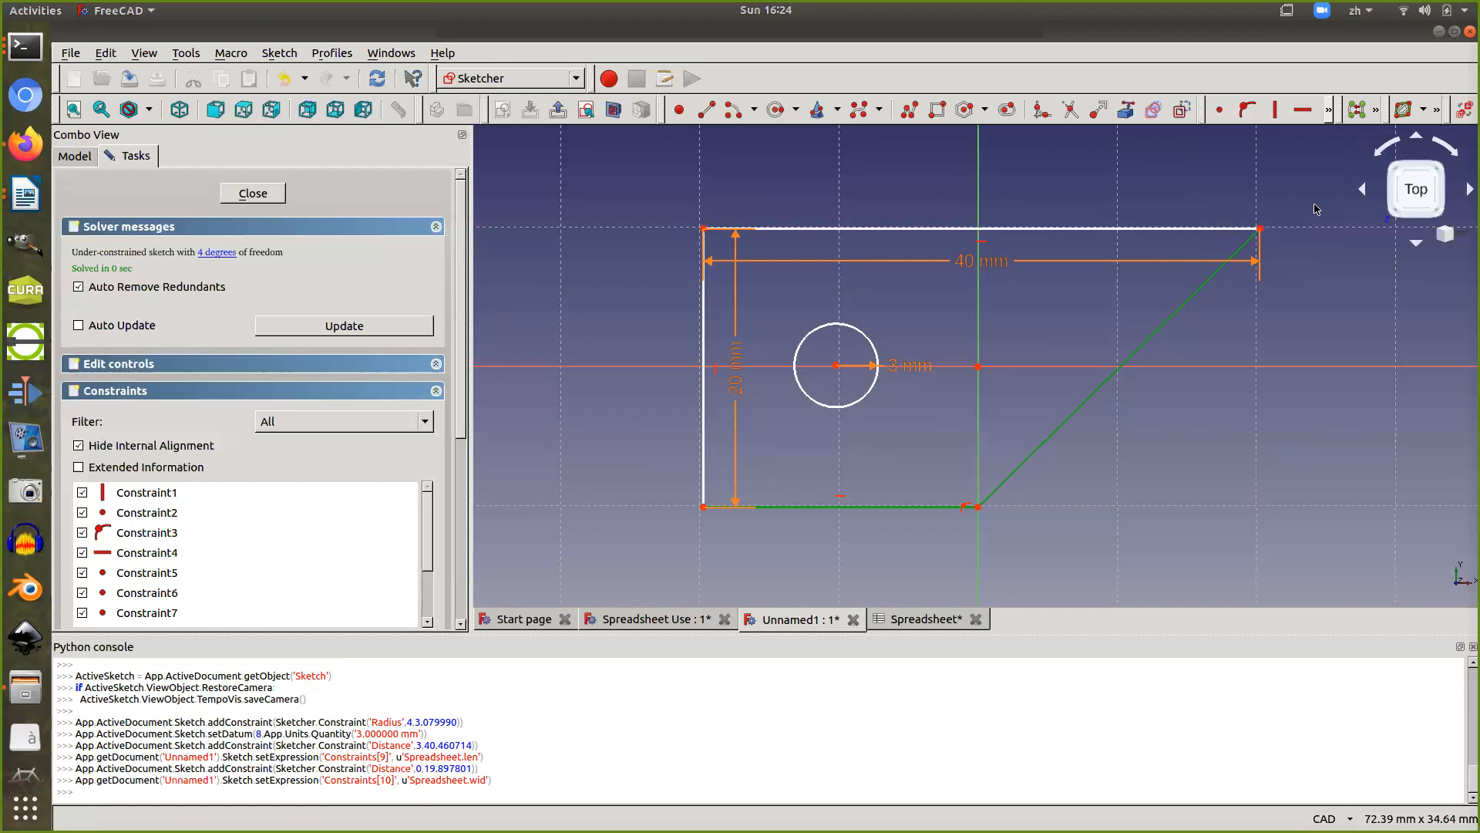
{"action": "left_click", "coordinate": [1328, 112]}
{"action": "left_click", "coordinate": [1328, 112]}
{"action": "left_click", "coordinate": [1307, 195]}
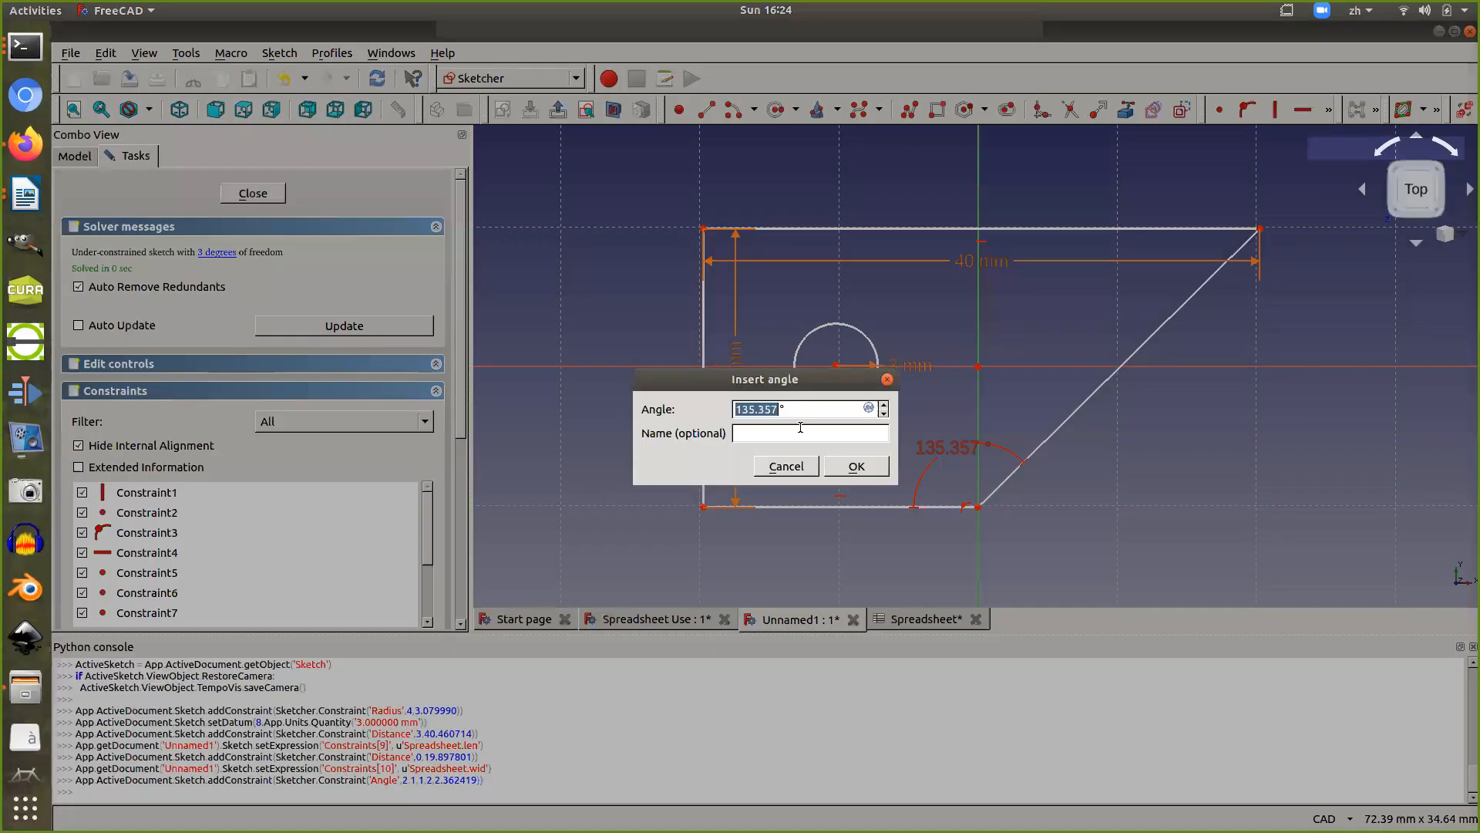
Drive the new angle constraint with the expression Spreadsheet.ang and close the sketch
{"action": "left_click", "coordinate": [874, 407]}
{"action": "left_click", "coordinate": [872, 408]}
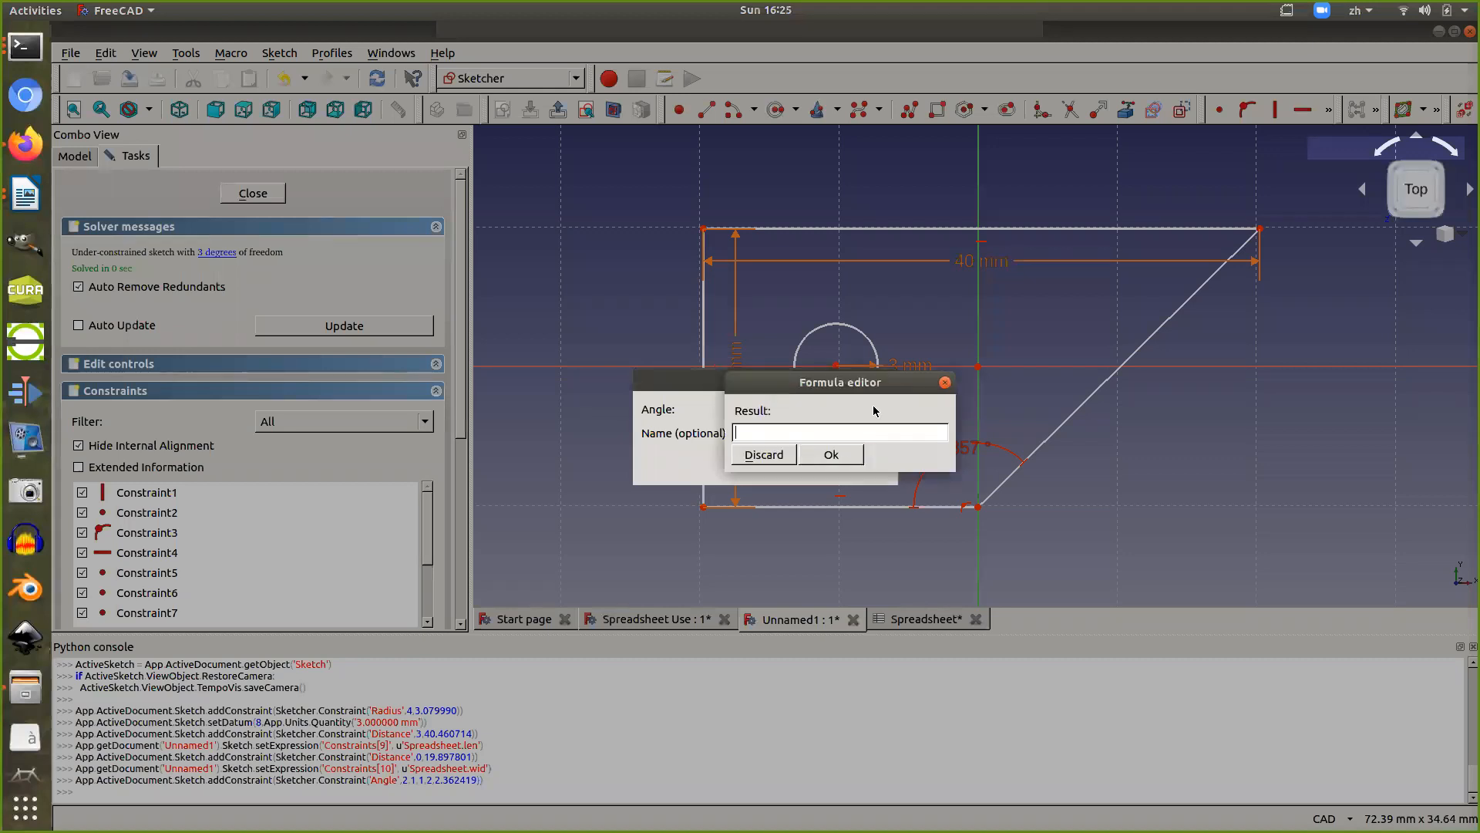
{"action": "type", "text": "S"}
{"action": "left_click", "coordinate": [806, 460]}
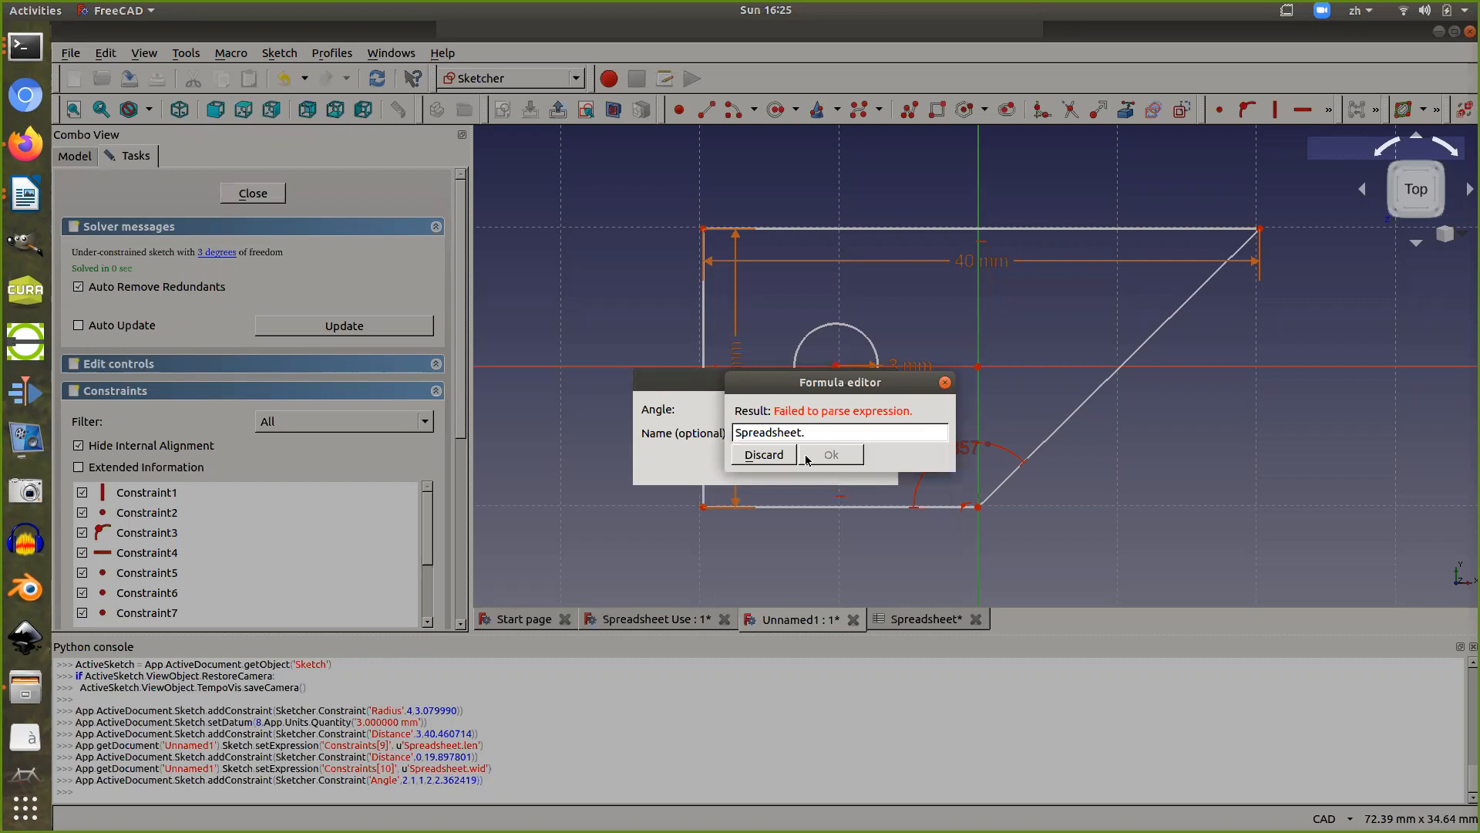
{"action": "type", "text": "ang"}
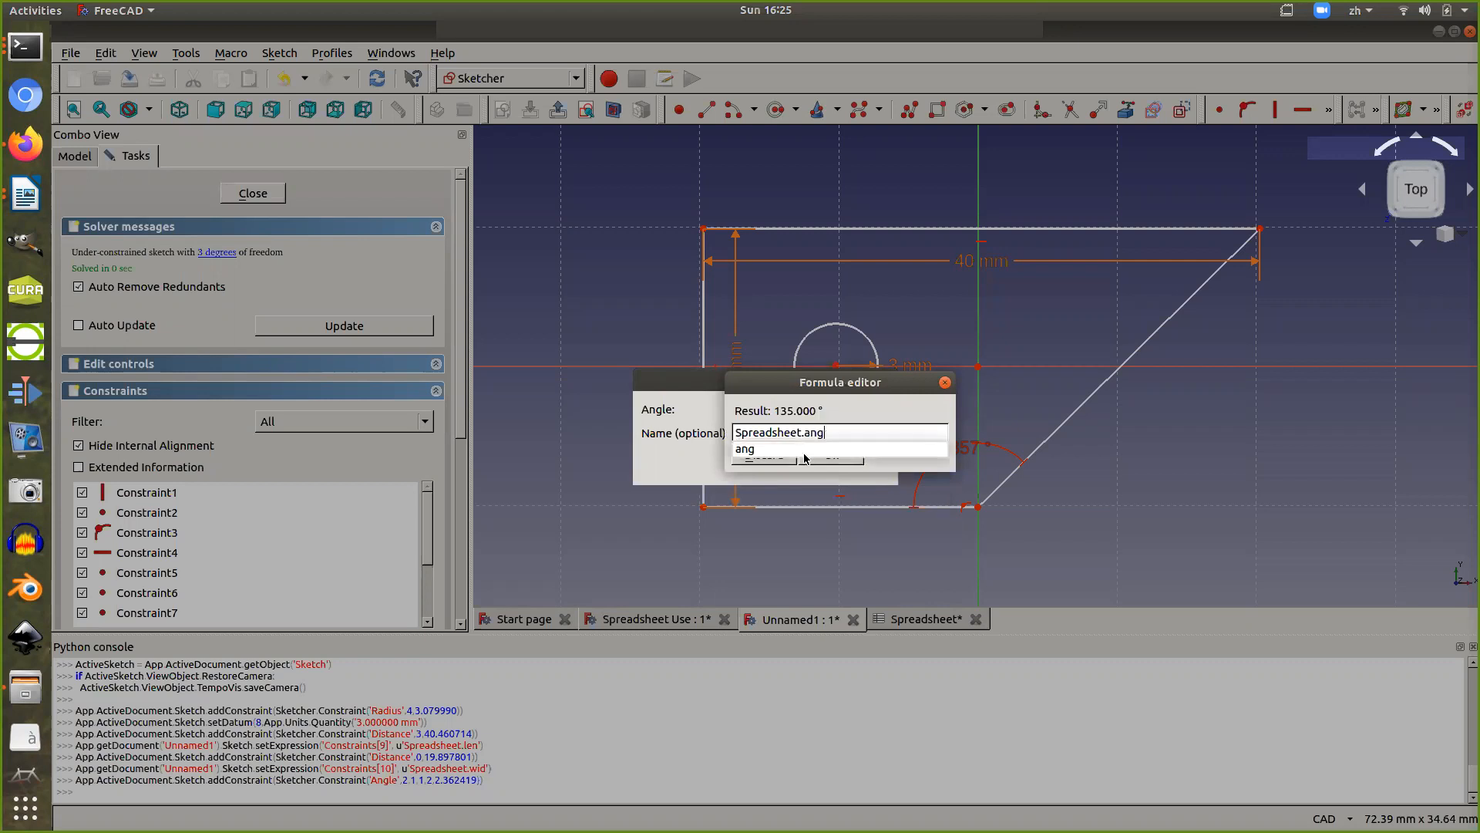
{"action": "left_click", "coordinate": [805, 454]}
{"action": "left_click", "coordinate": [808, 457]}
{"action": "left_click", "coordinate": [838, 472]}
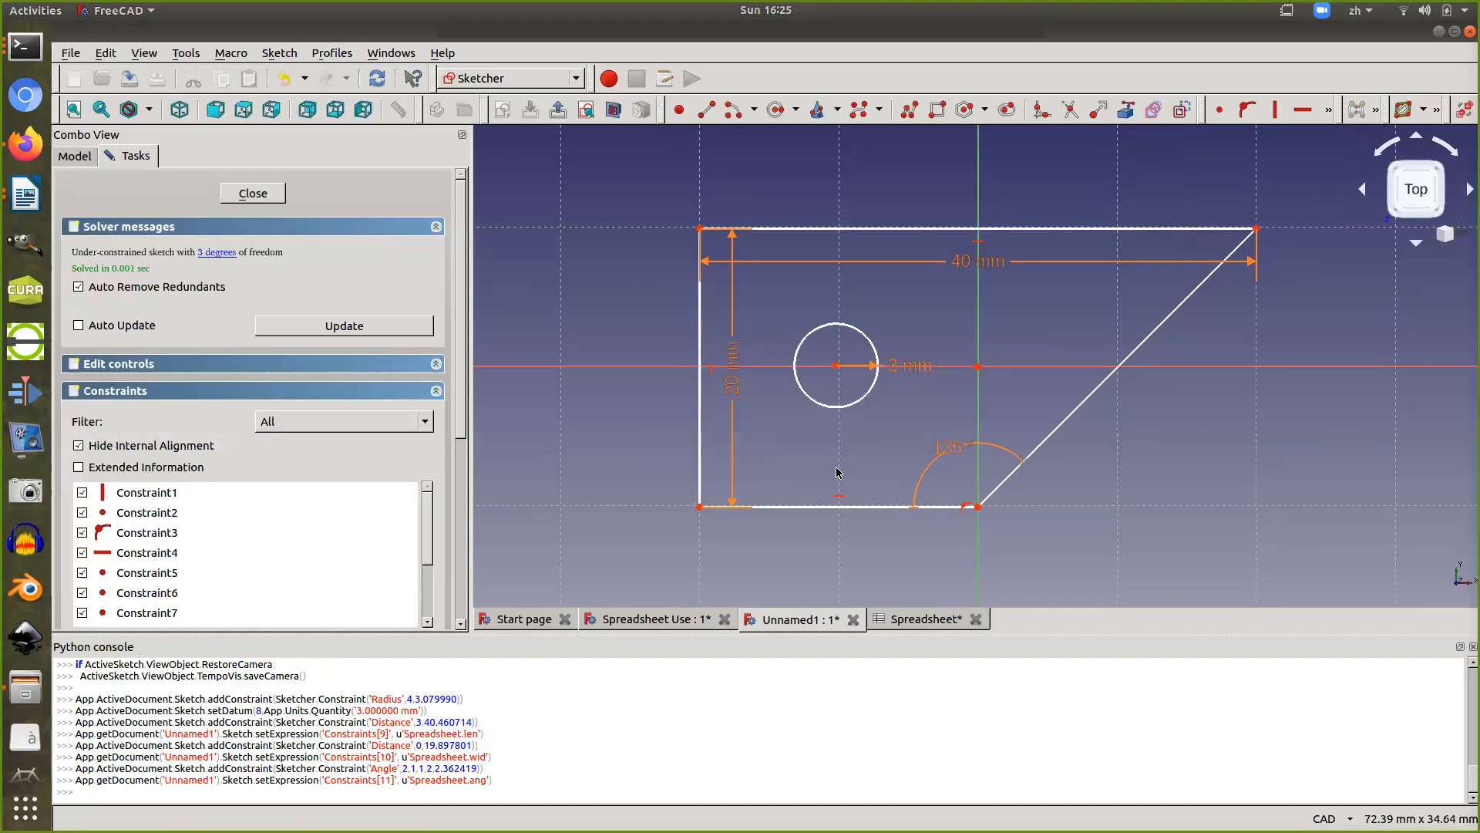
{"action": "left_click", "coordinate": [247, 194]}
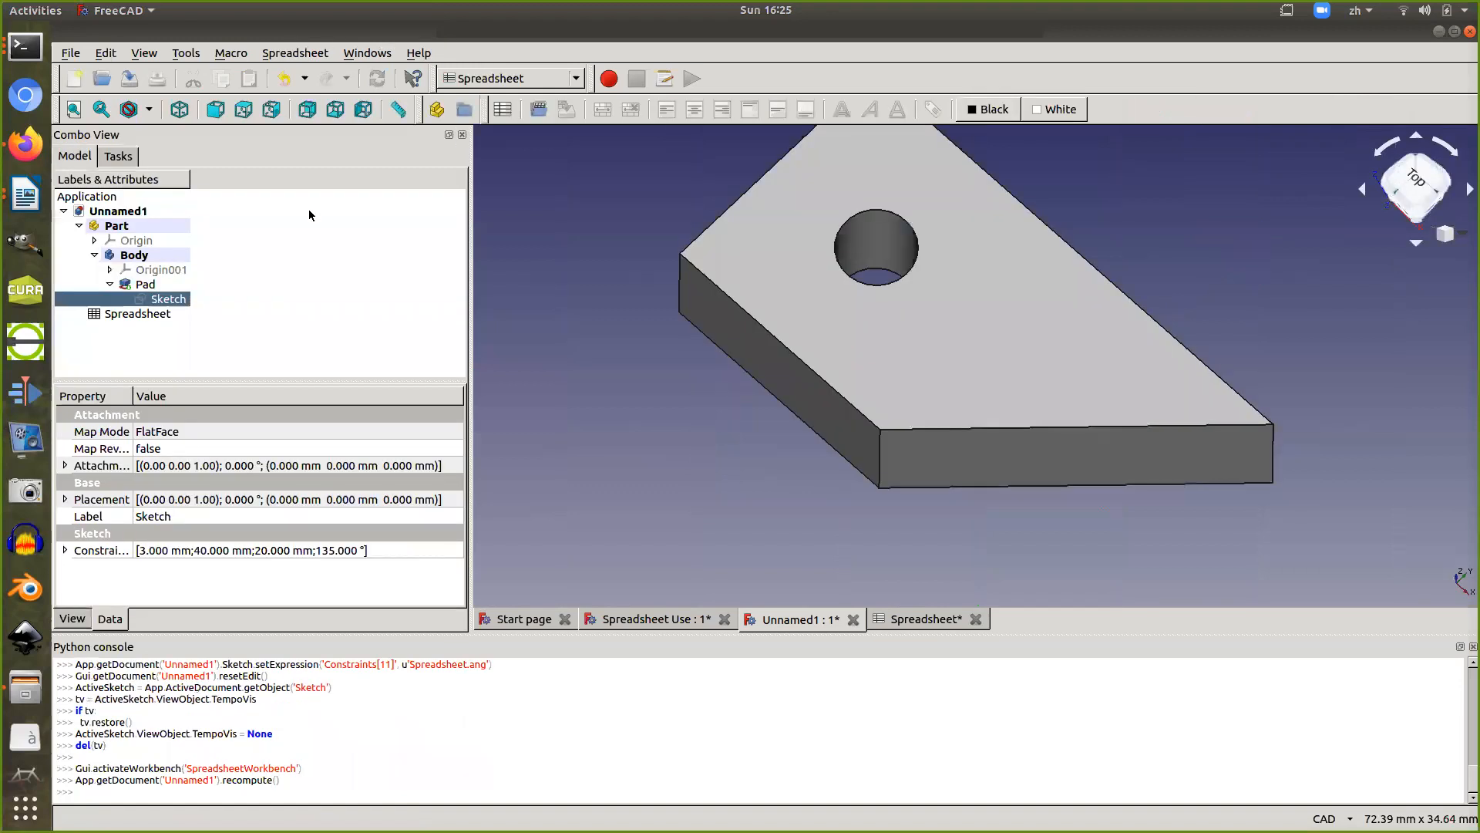
Edit the body's Pad and drive its length with the expression Spreadsheet.hei
{"action": "left_click", "coordinate": [138, 282]}
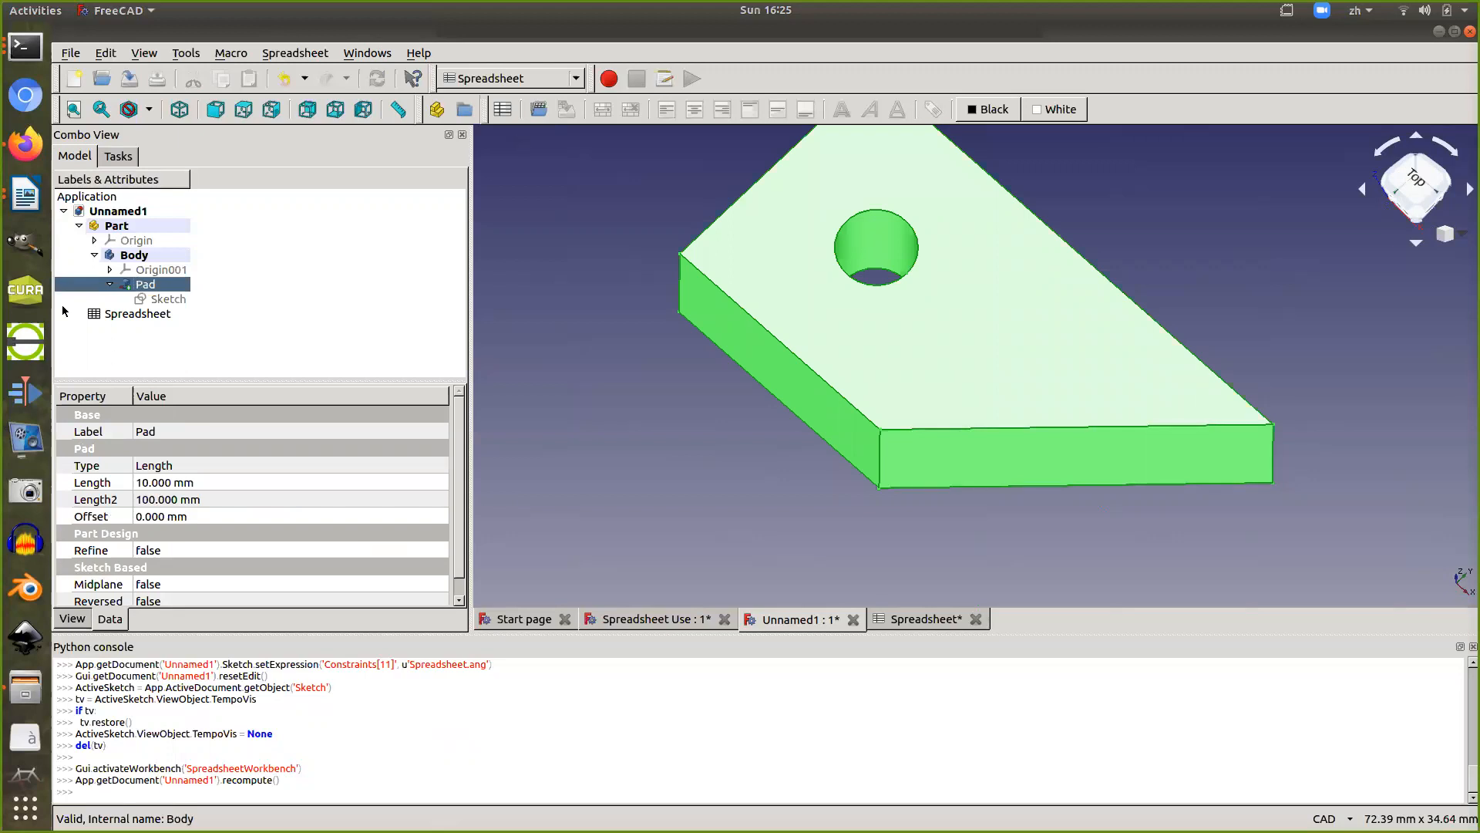
{"action": "double_click", "coordinate": [127, 287]}
{"action": "left_click", "coordinate": [426, 283]}
{"action": "left_click", "coordinate": [427, 283]}
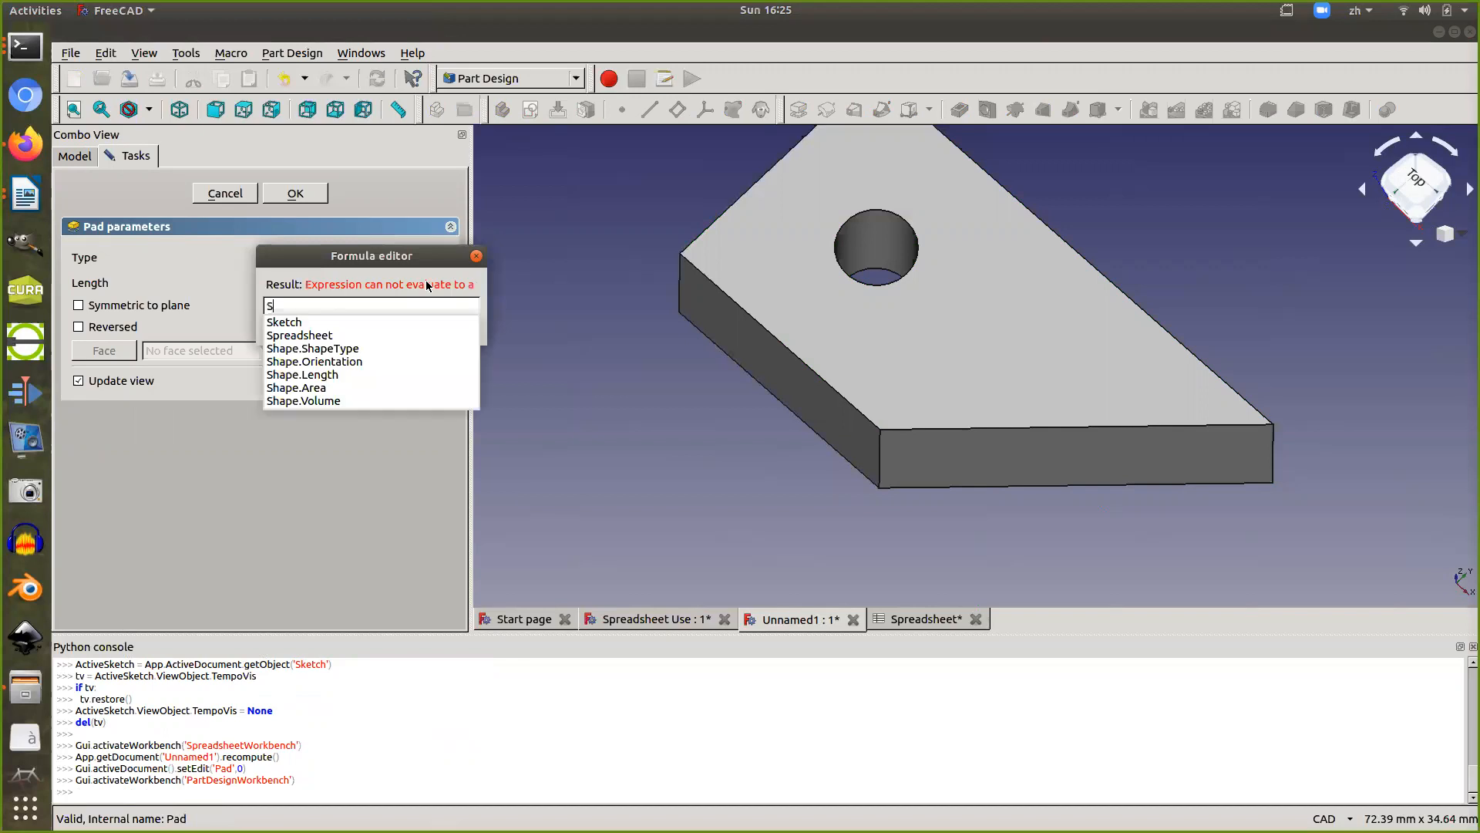
{"action": "type", "text": "preadsheet.hei"}
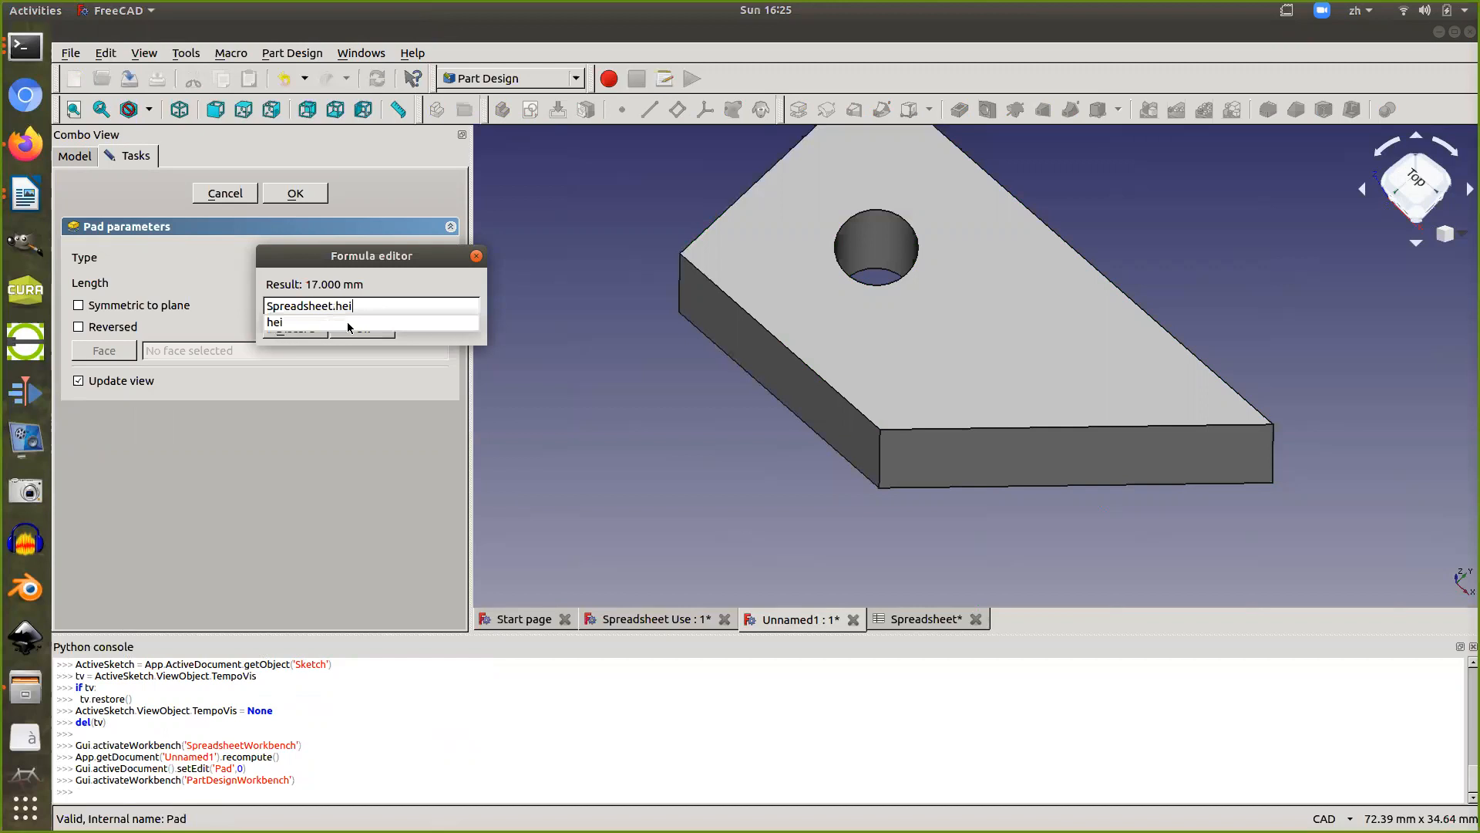
{"action": "key", "text": "Return"}
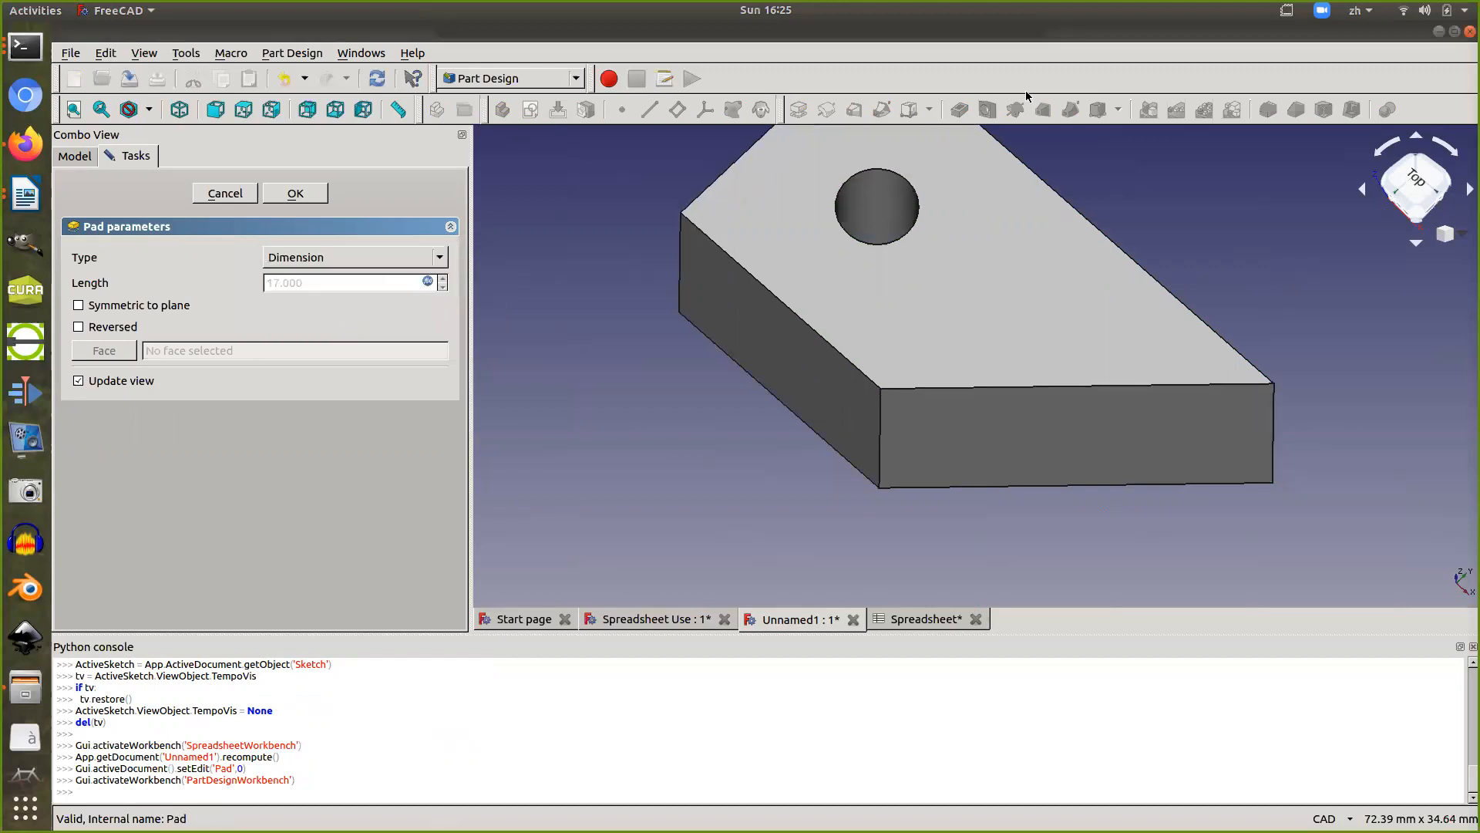
{"action": "left_click", "coordinate": [290, 192]}
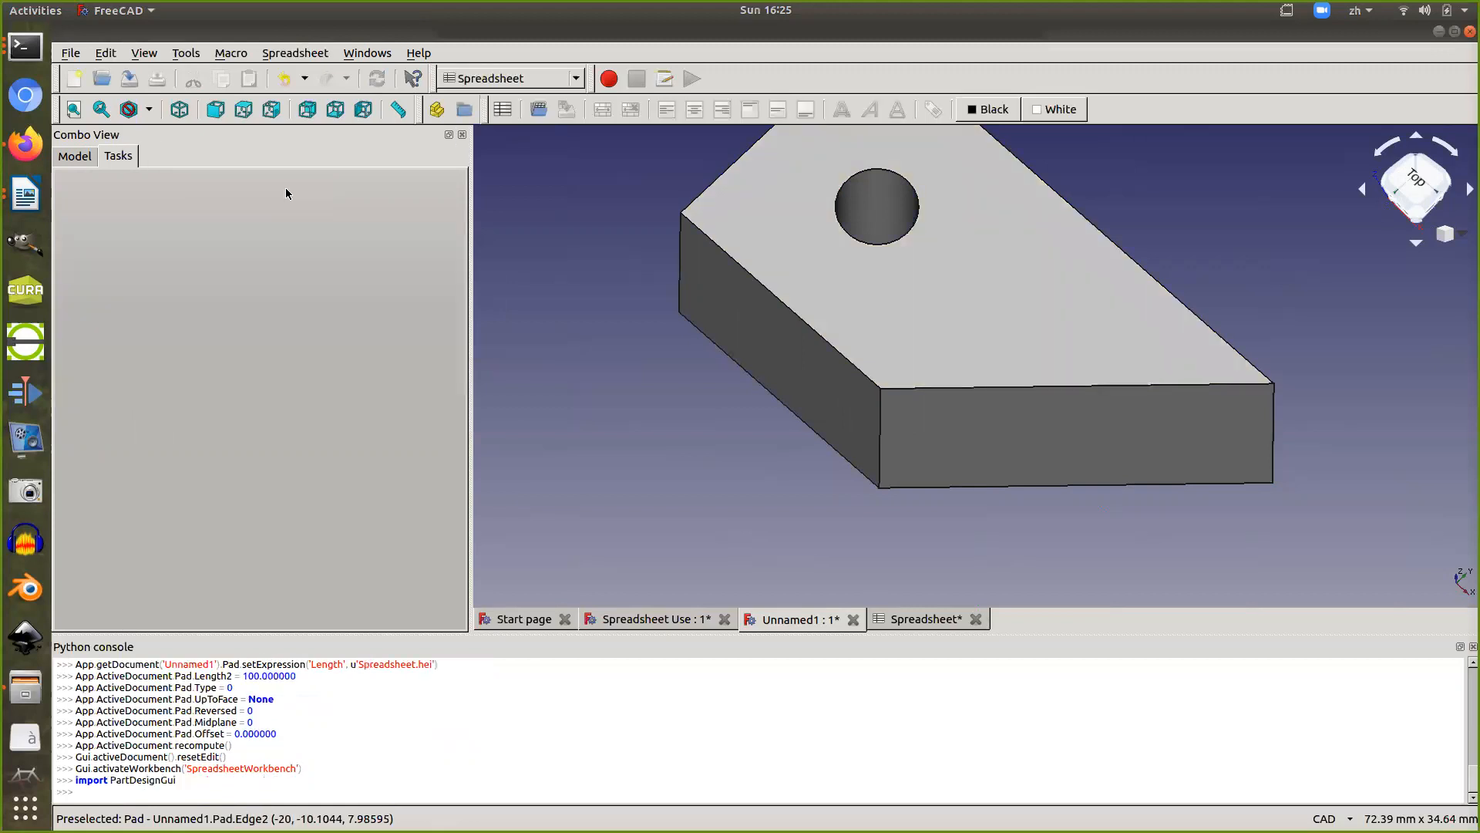
In the parameter spreadsheet, set the radi value in C7 to 4 and the ang value in C6 to 100
{"action": "left_click", "coordinate": [503, 111]}
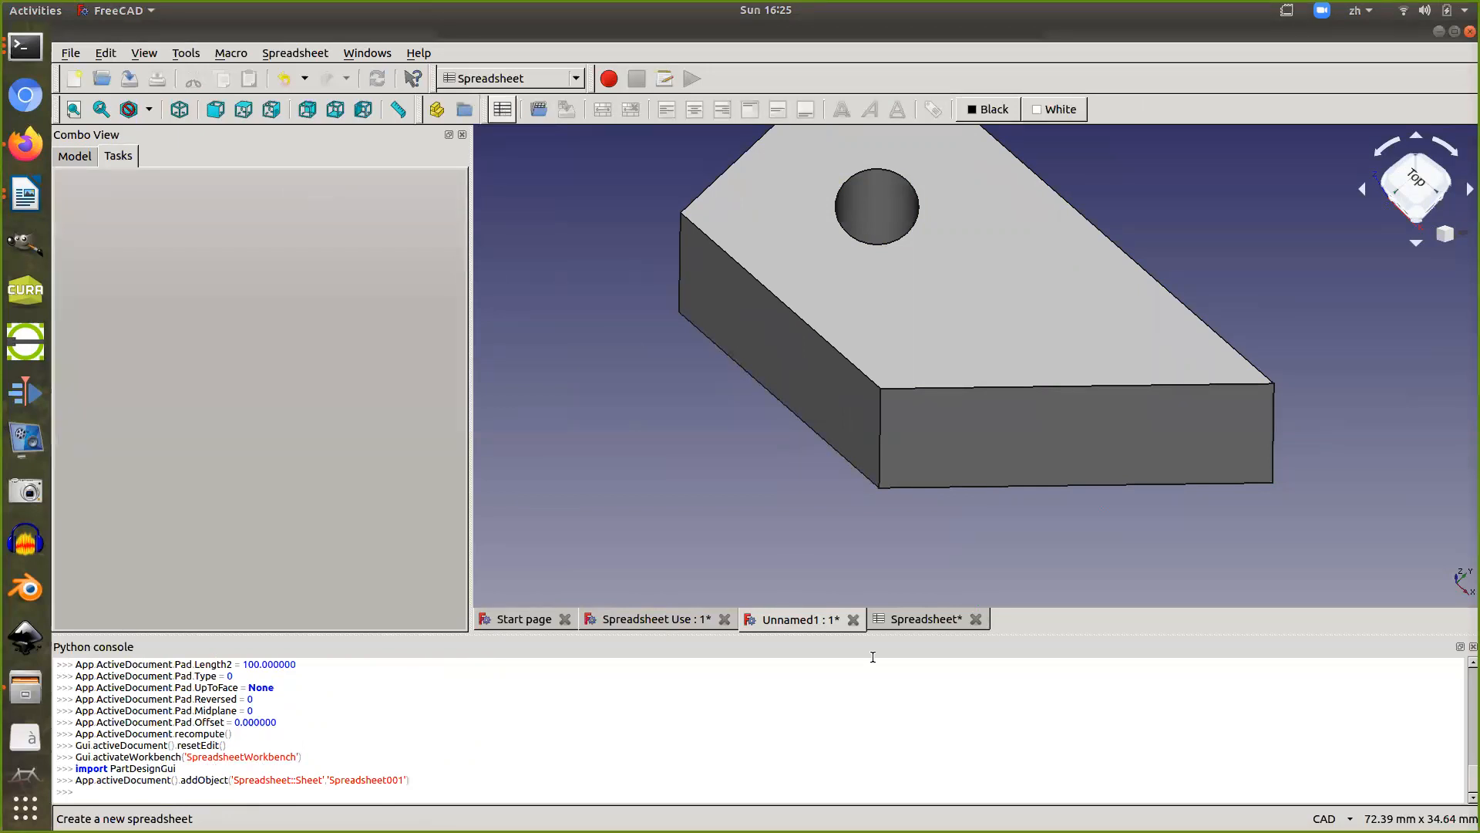
{"action": "left_click", "coordinate": [909, 618]}
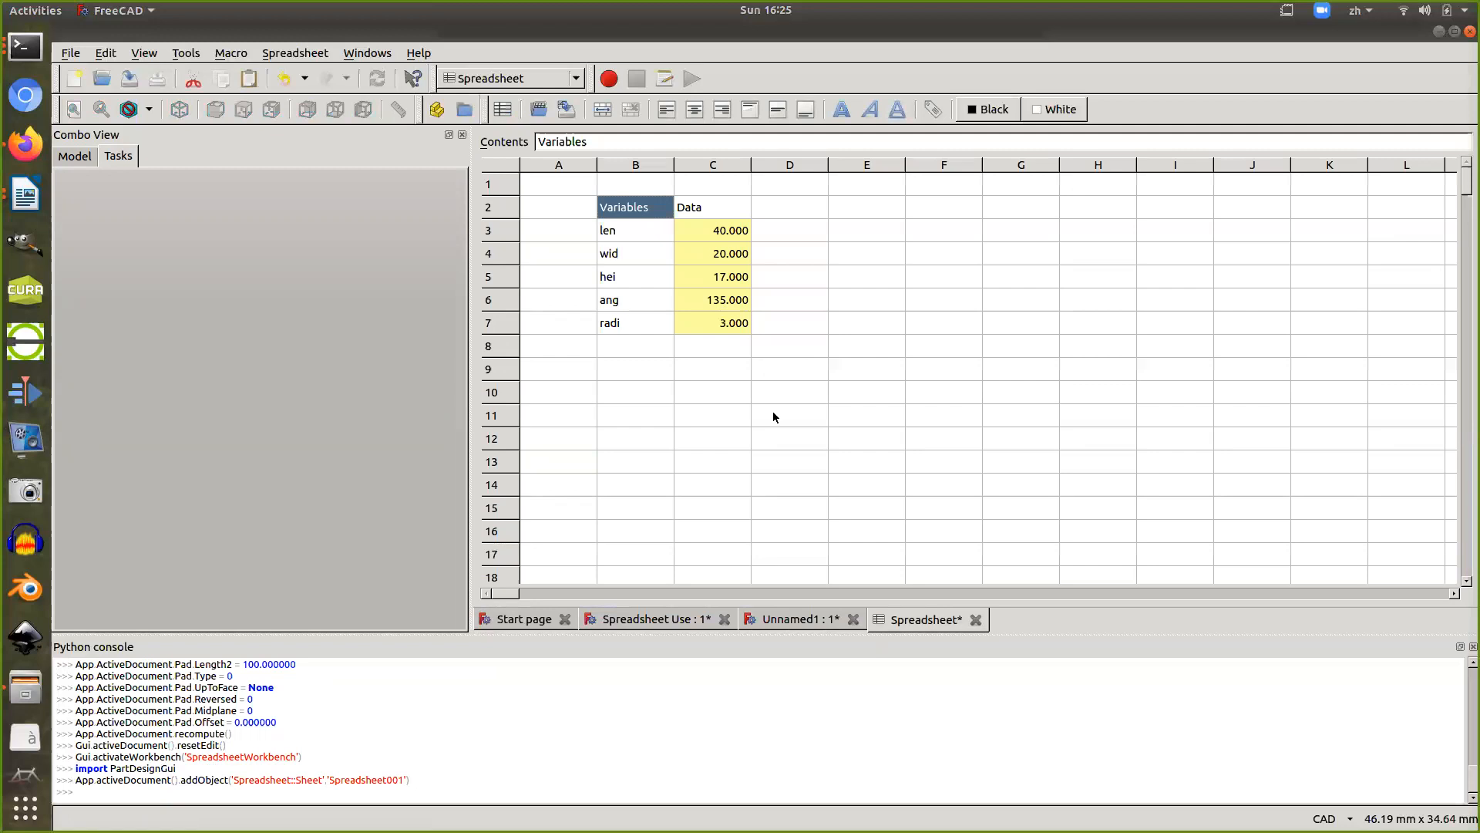
{"action": "key", "text": "ctrl+End"}
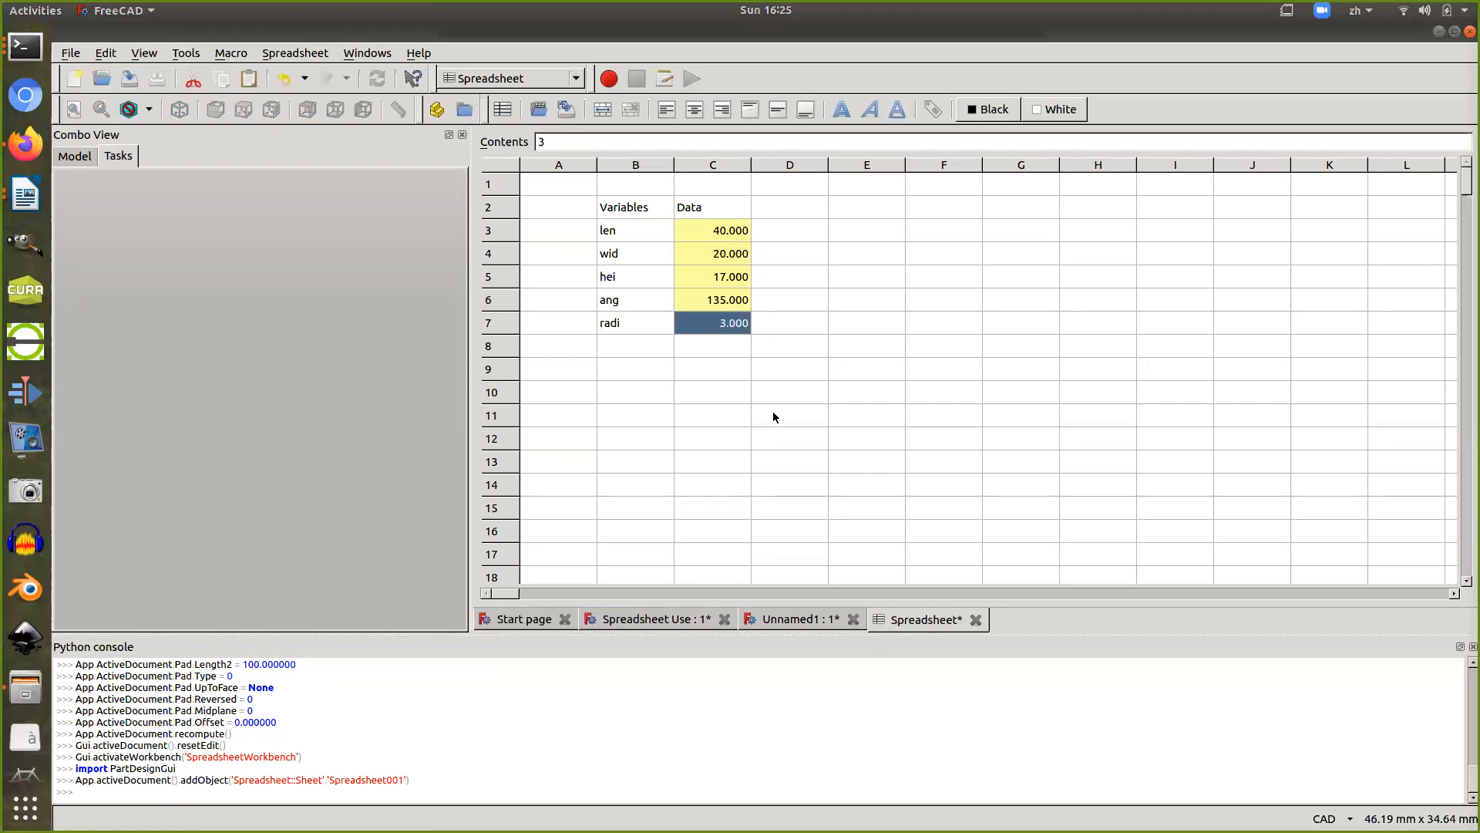
{"action": "type", "text": "4"}
{"action": "key", "text": "Up"}
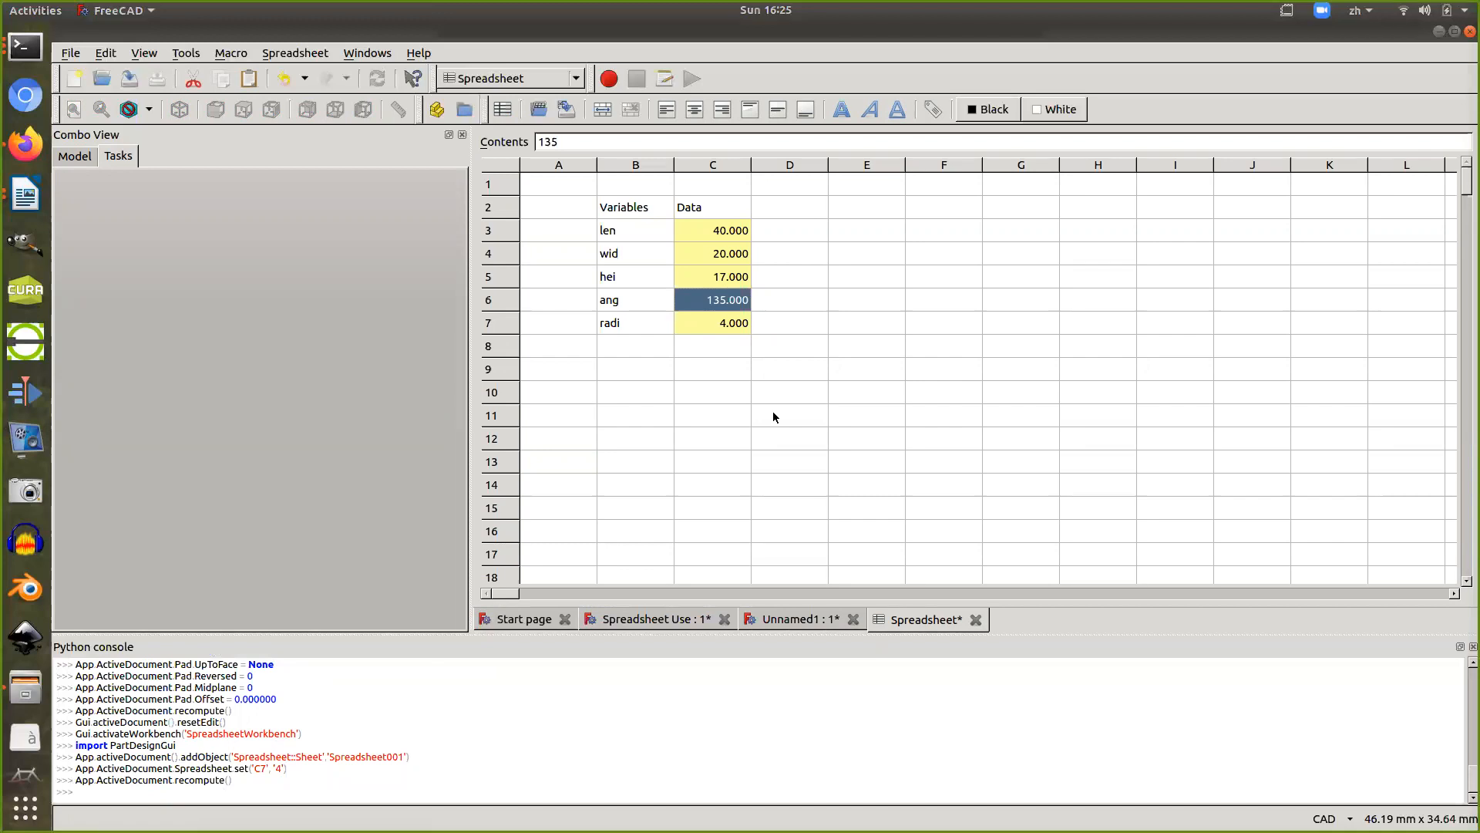
{"action": "type", "text": "100"}
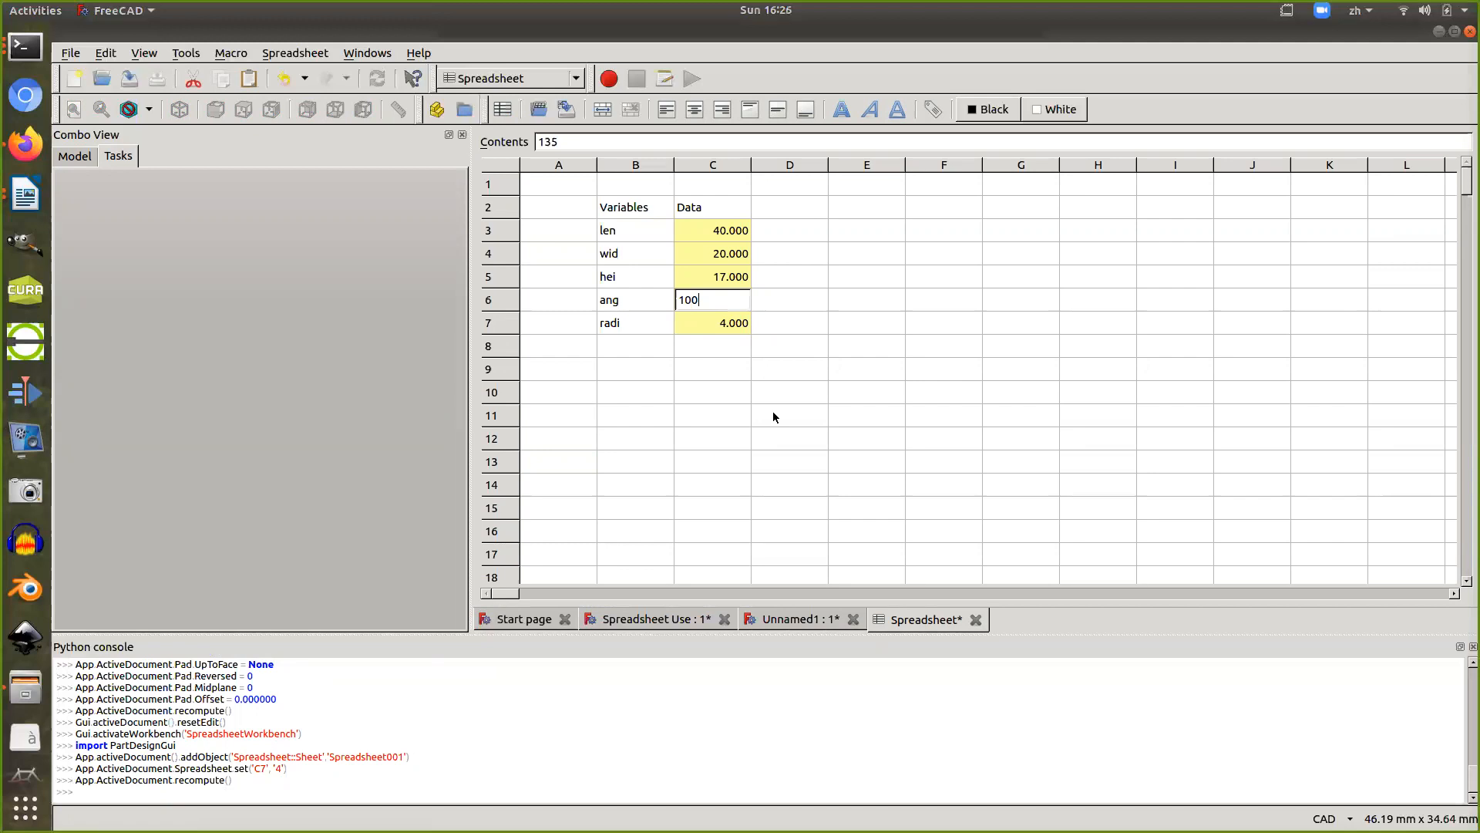
{"action": "key", "text": "Up"}
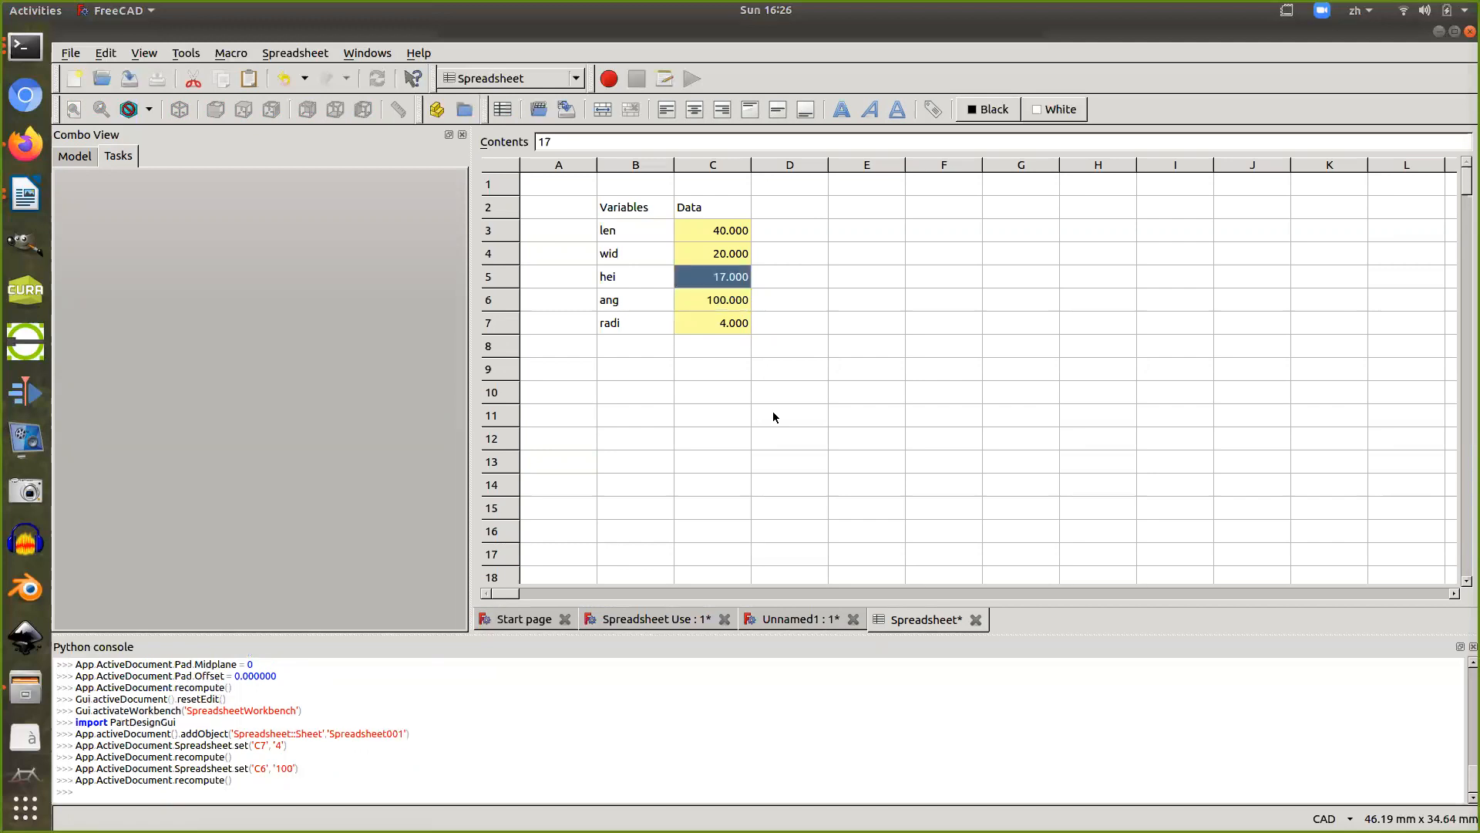
Set the hei value in C5 to 2 and the wid value in C4 to 21
{"action": "type", "text": "2"}
{"action": "key", "text": "Up"}
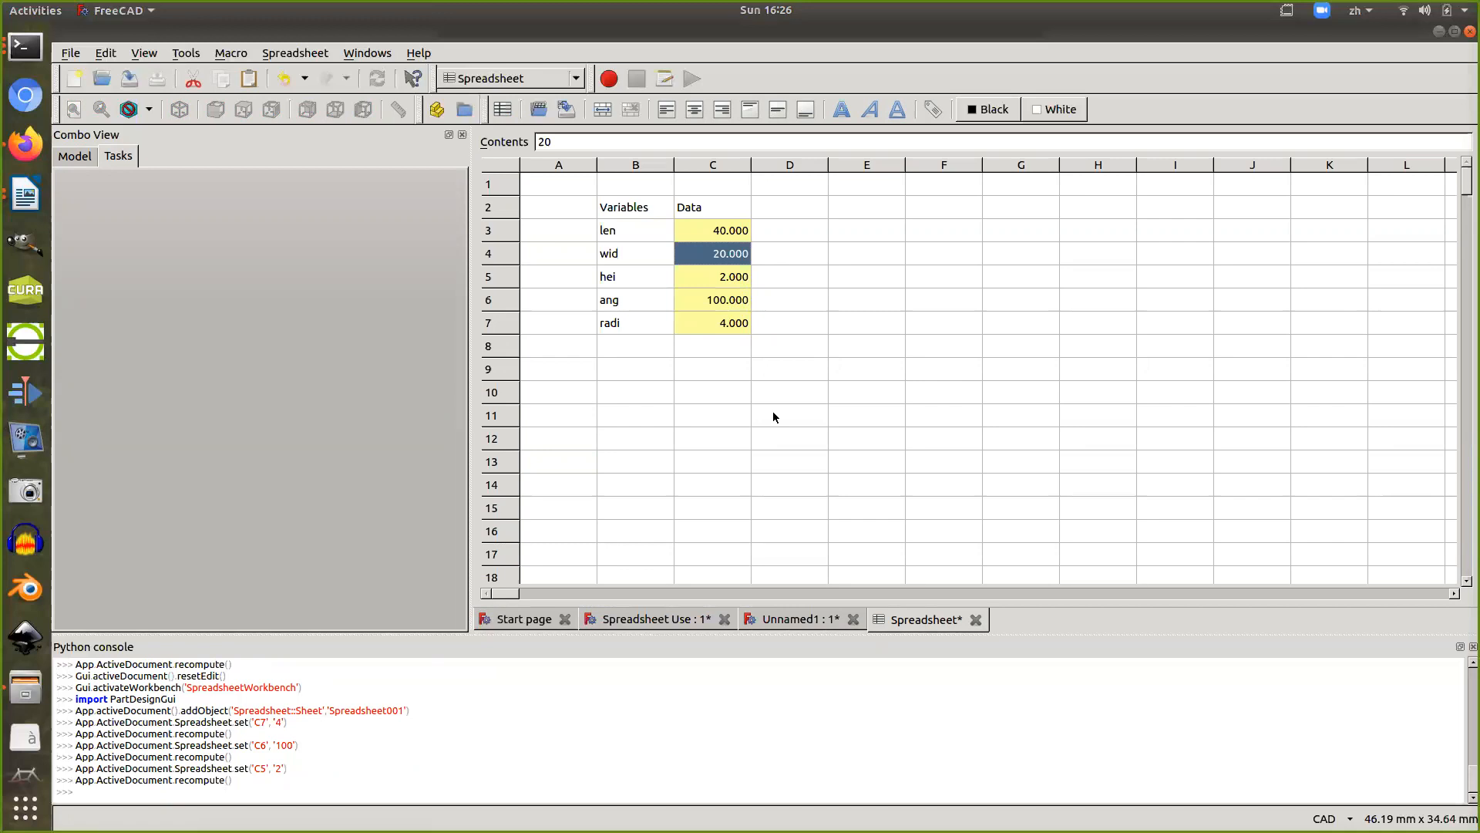
{"action": "type", "text": "21"}
{"action": "key", "text": "Return"}
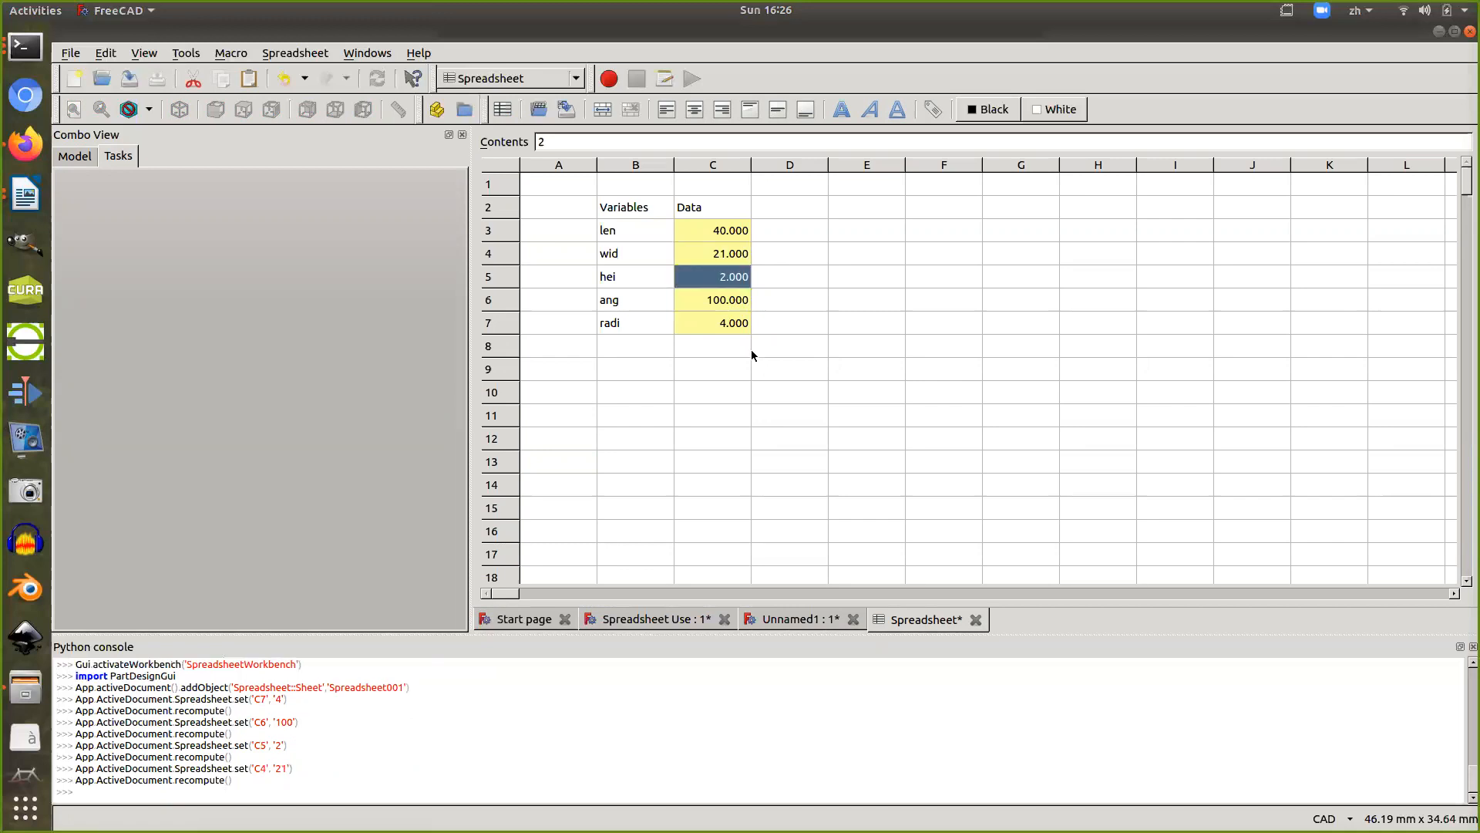
Switch to the Part Design workbench and examine the whole plate in the Unnamed1 3D view
{"action": "left_click", "coordinate": [75, 161]}
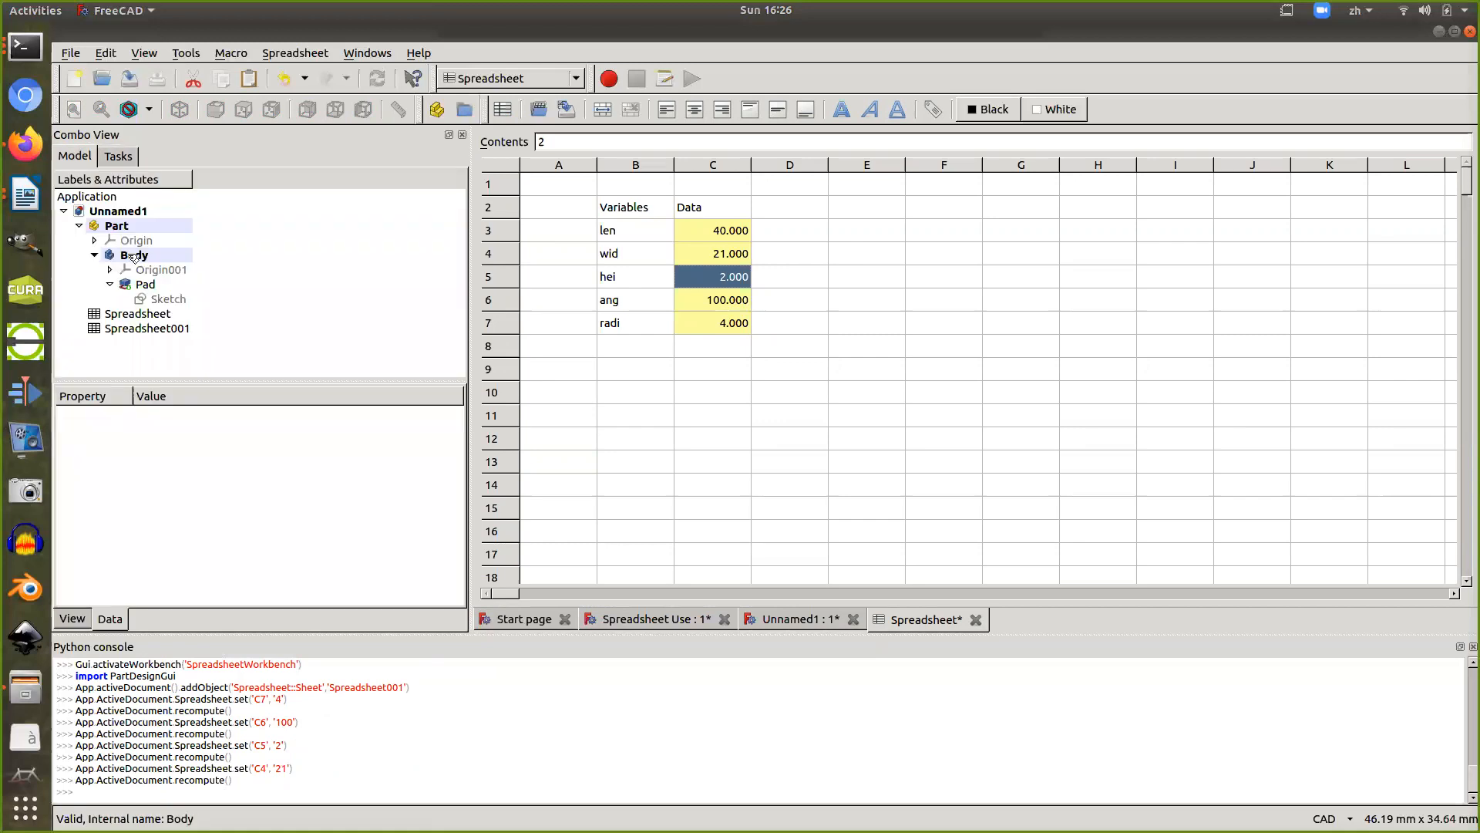
{"action": "double_click", "coordinate": [133, 257]}
{"action": "left_click", "coordinate": [471, 81]}
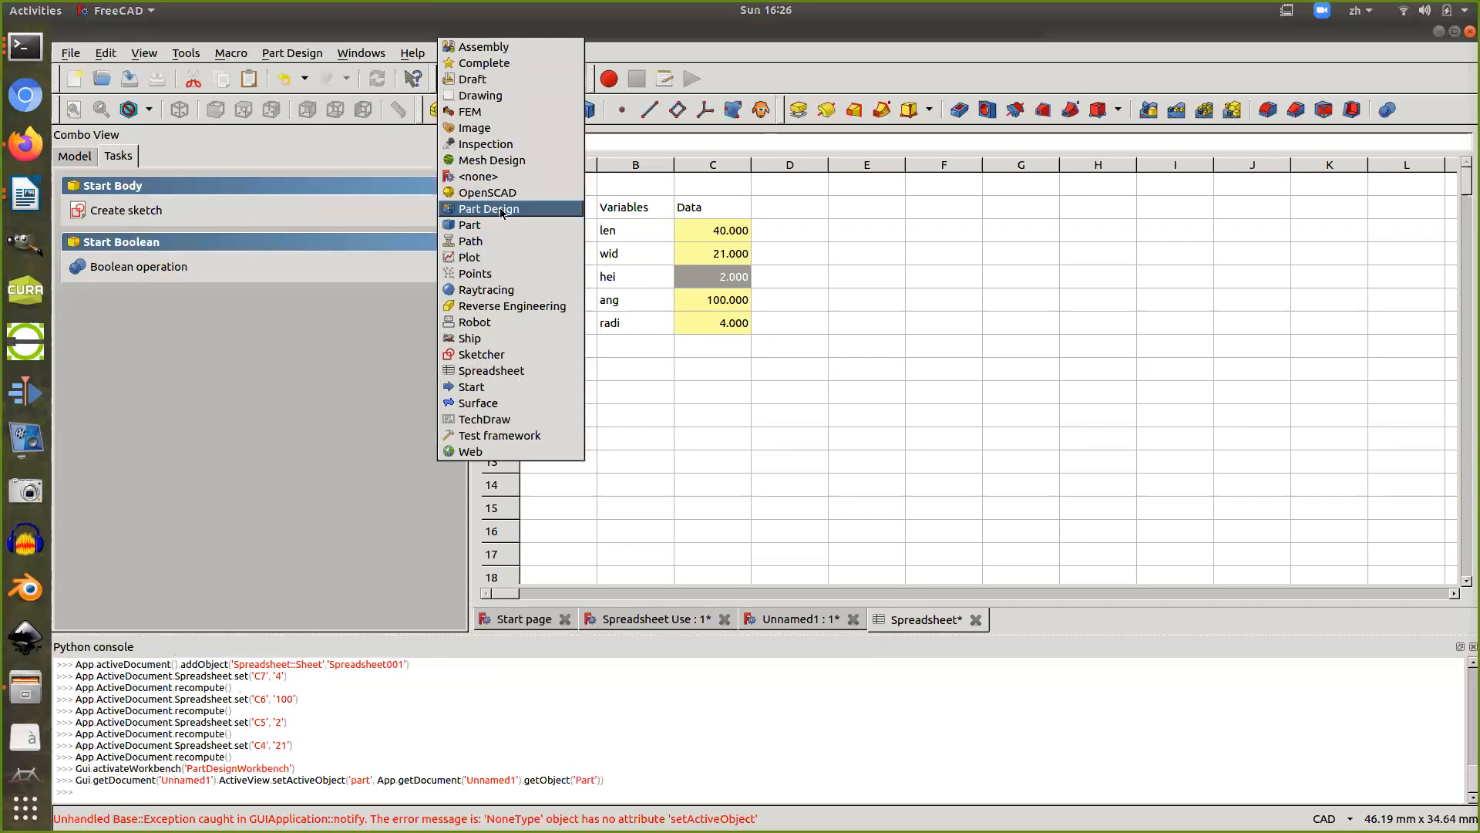
{"action": "left_click", "coordinate": [501, 210]}
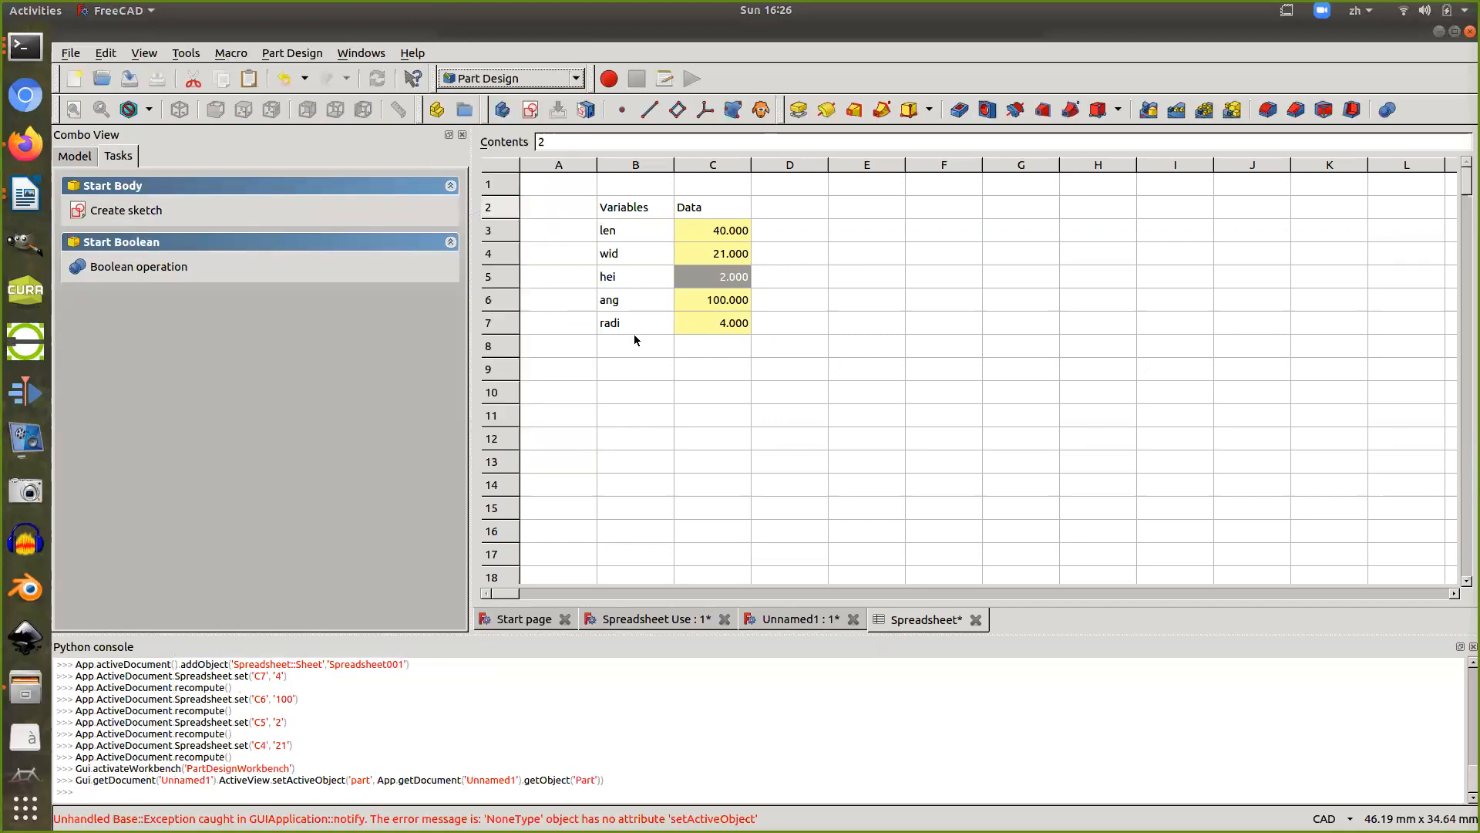
{"action": "left_click", "coordinate": [798, 619]}
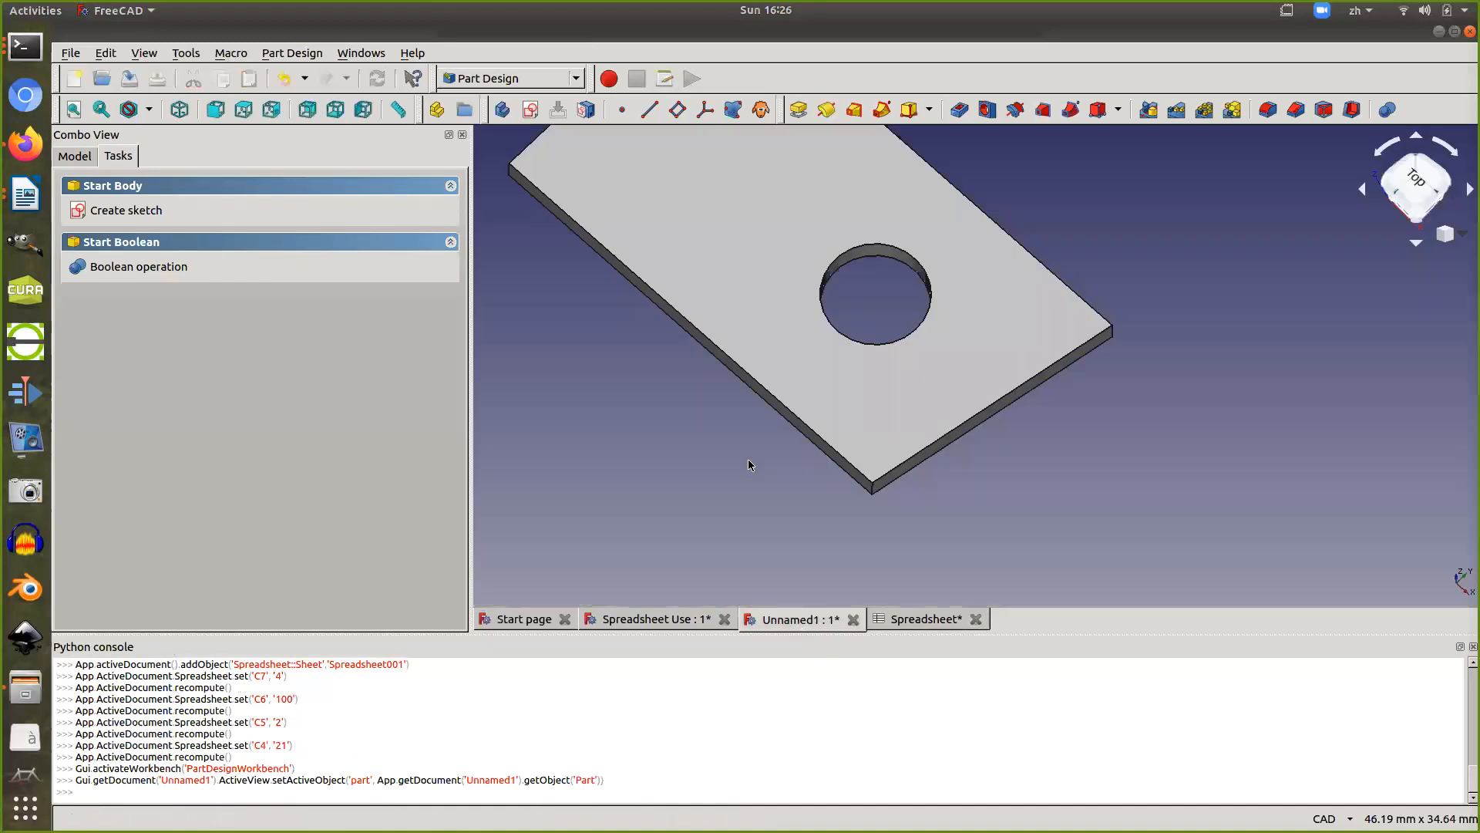
{"action": "scroll", "coordinate": [748, 464], "scroll_direction": "down", "scroll_amount": 10}
{"action": "scroll", "coordinate": [749, 464], "scroll_direction": "up", "scroll_amount": 5}
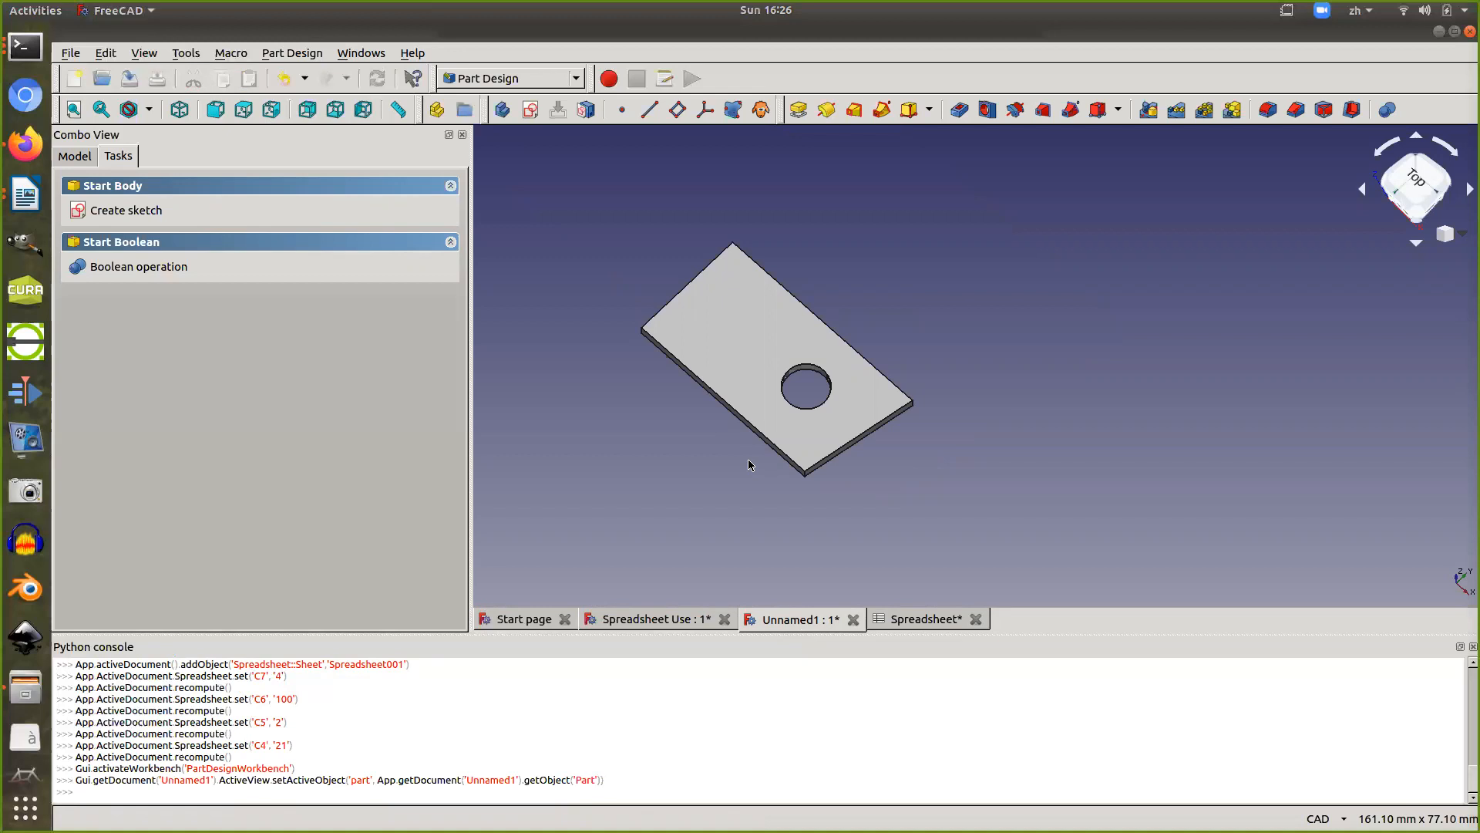
Set the hei value in C5 of the parameter spreadsheet to 25 and check the plate in the Unnamed1 3D view
{"action": "left_click", "coordinate": [906, 621]}
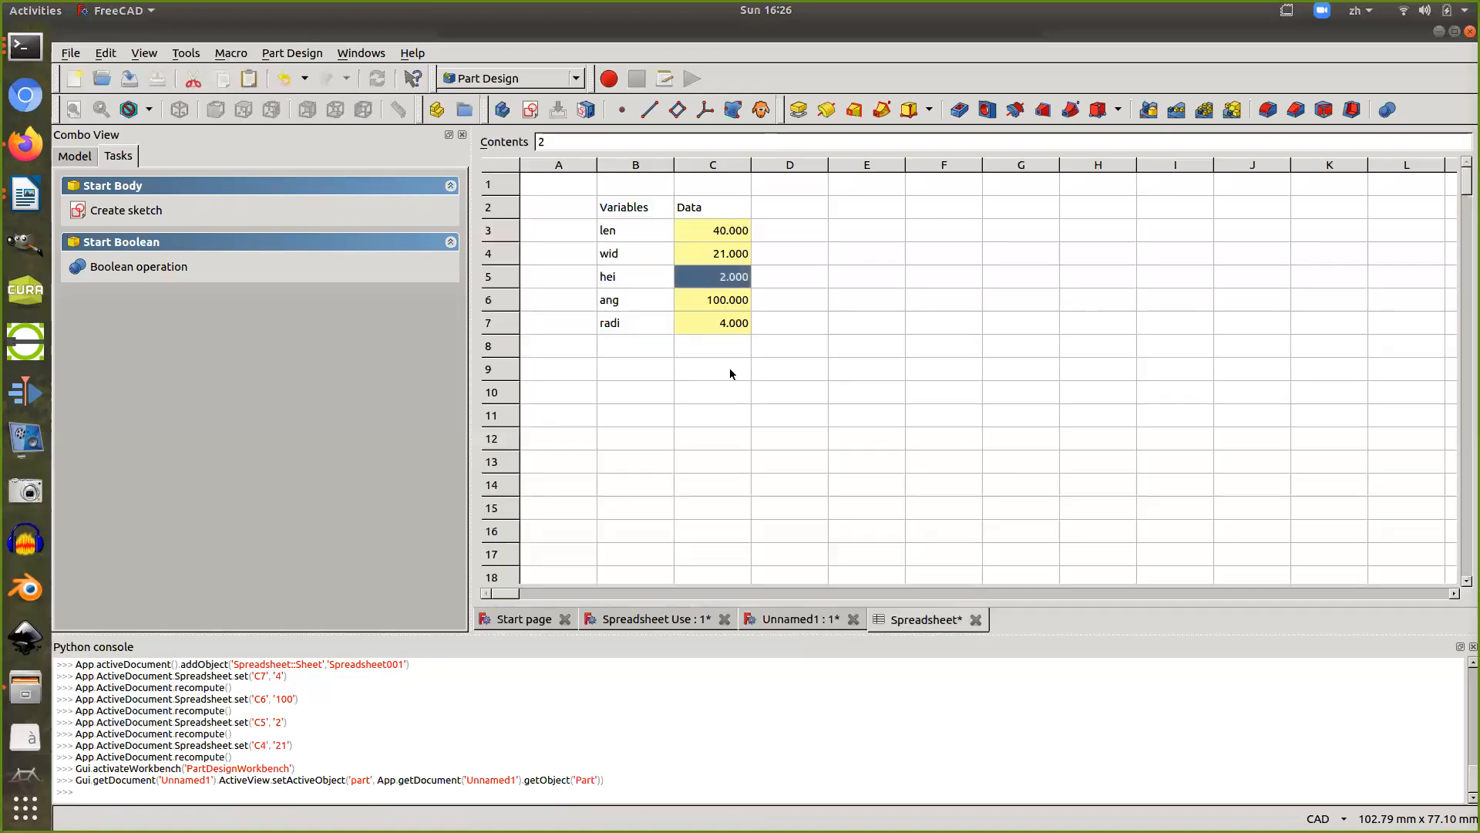
{"action": "double_click", "coordinate": [704, 278]}
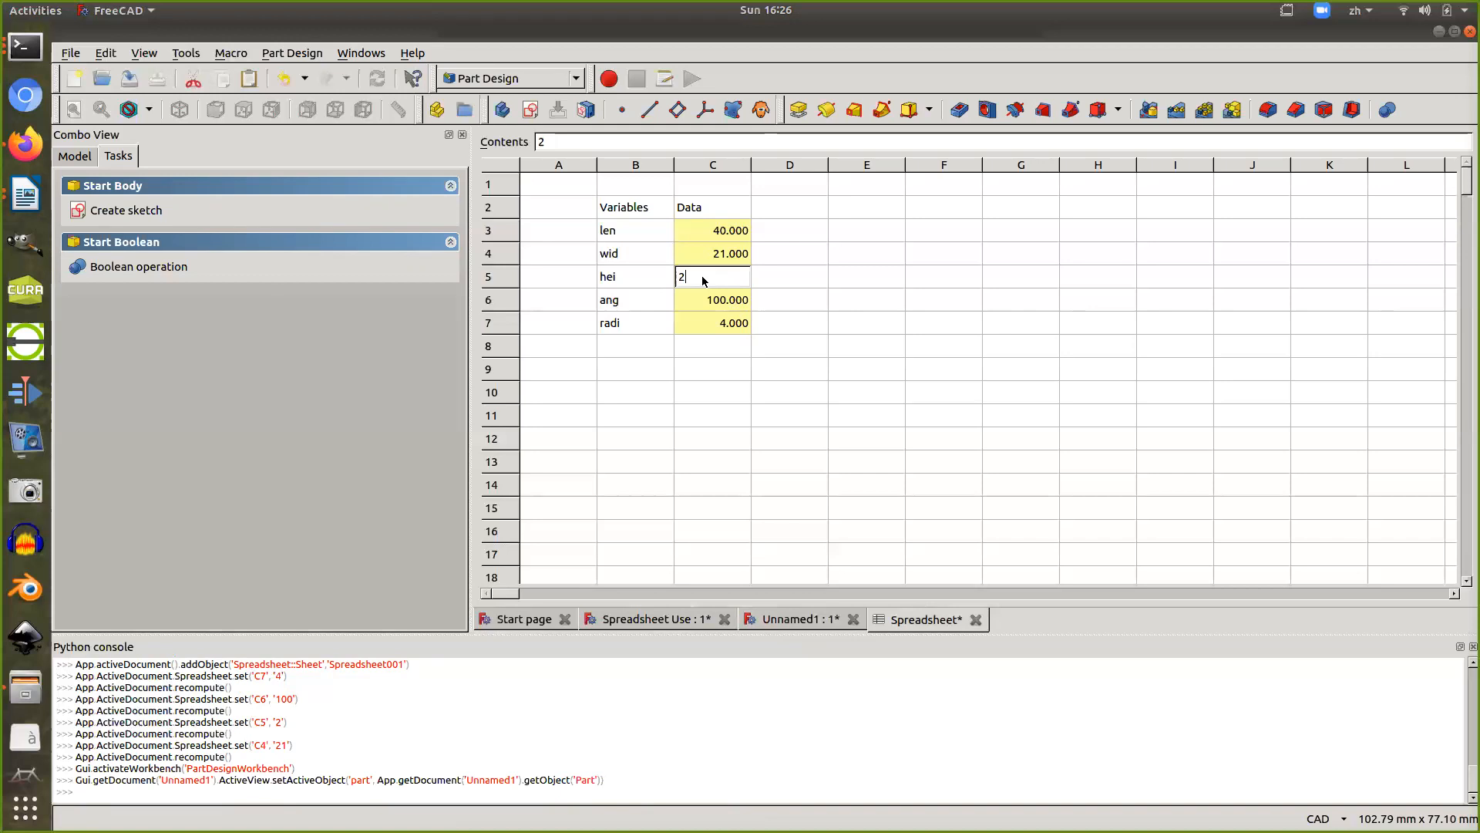
{"action": "type", "text": "5"}
{"action": "key", "text": "Return"}
{"action": "left_click", "coordinate": [814, 619]}
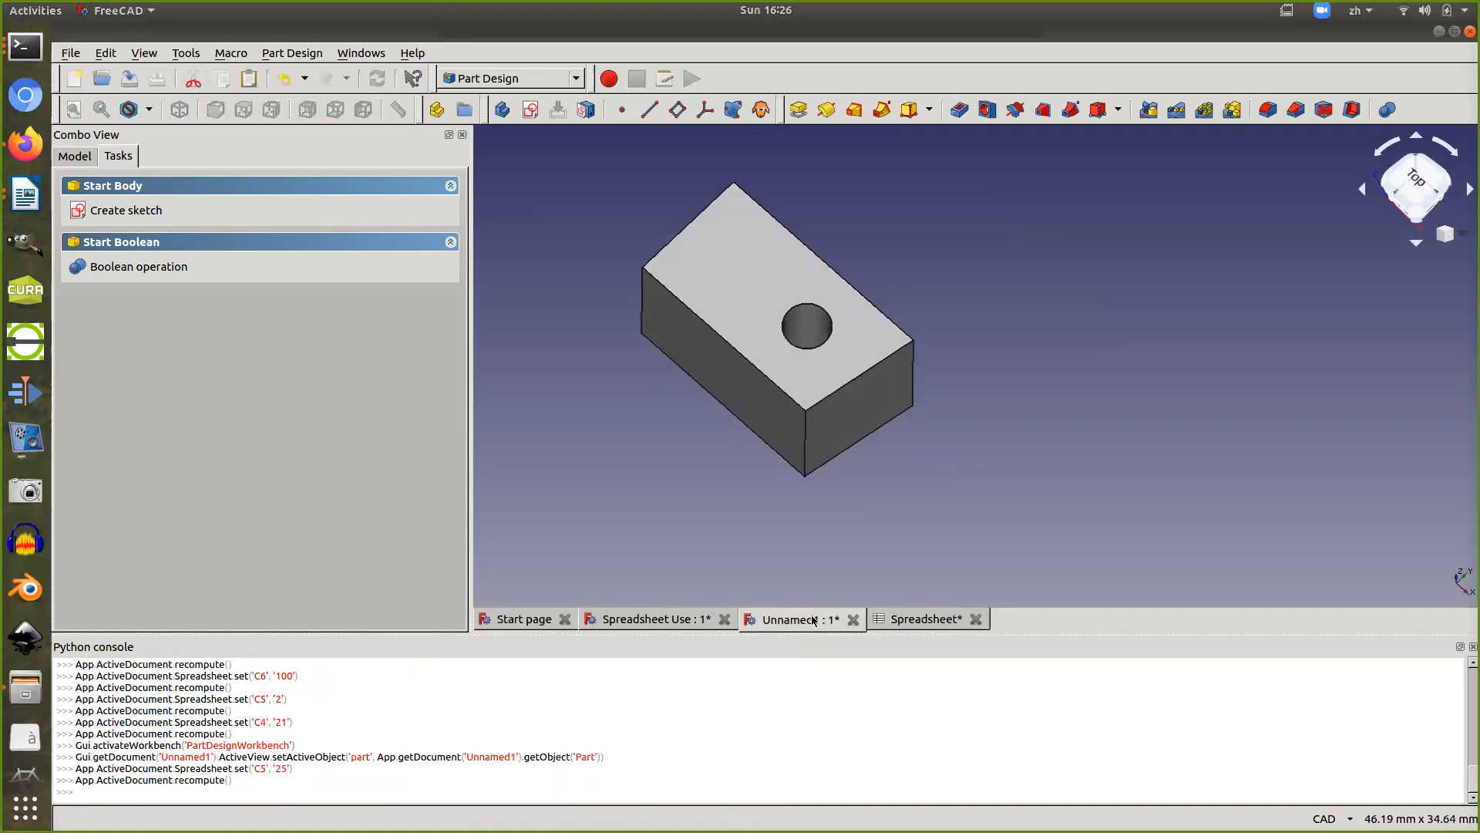
Try an ang value of 155 in spreadsheet cell C6 and check the plate's shape in the 3D view
{"action": "left_click", "coordinate": [894, 619]}
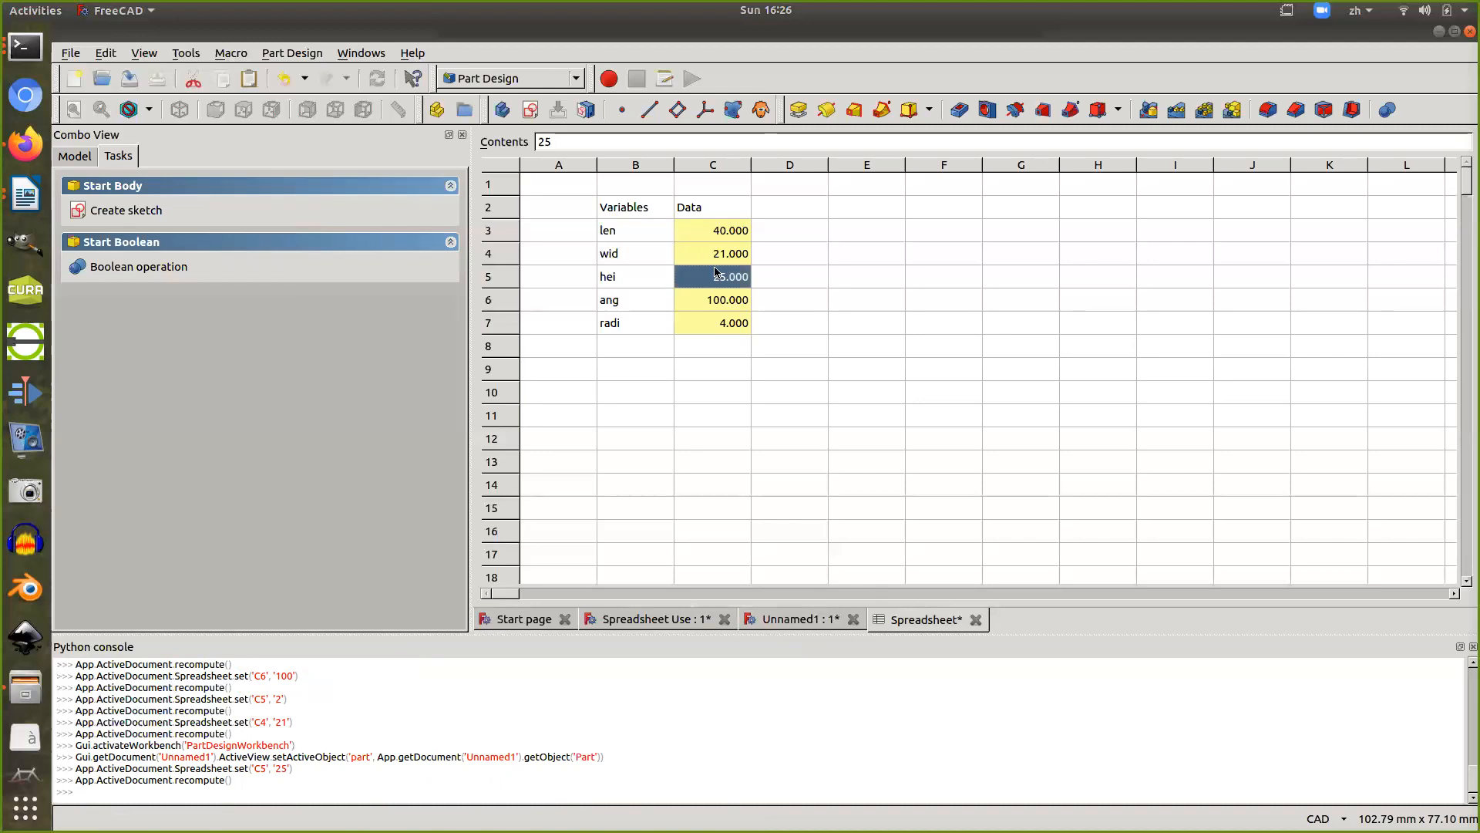
{"action": "left_click", "coordinate": [709, 307]}
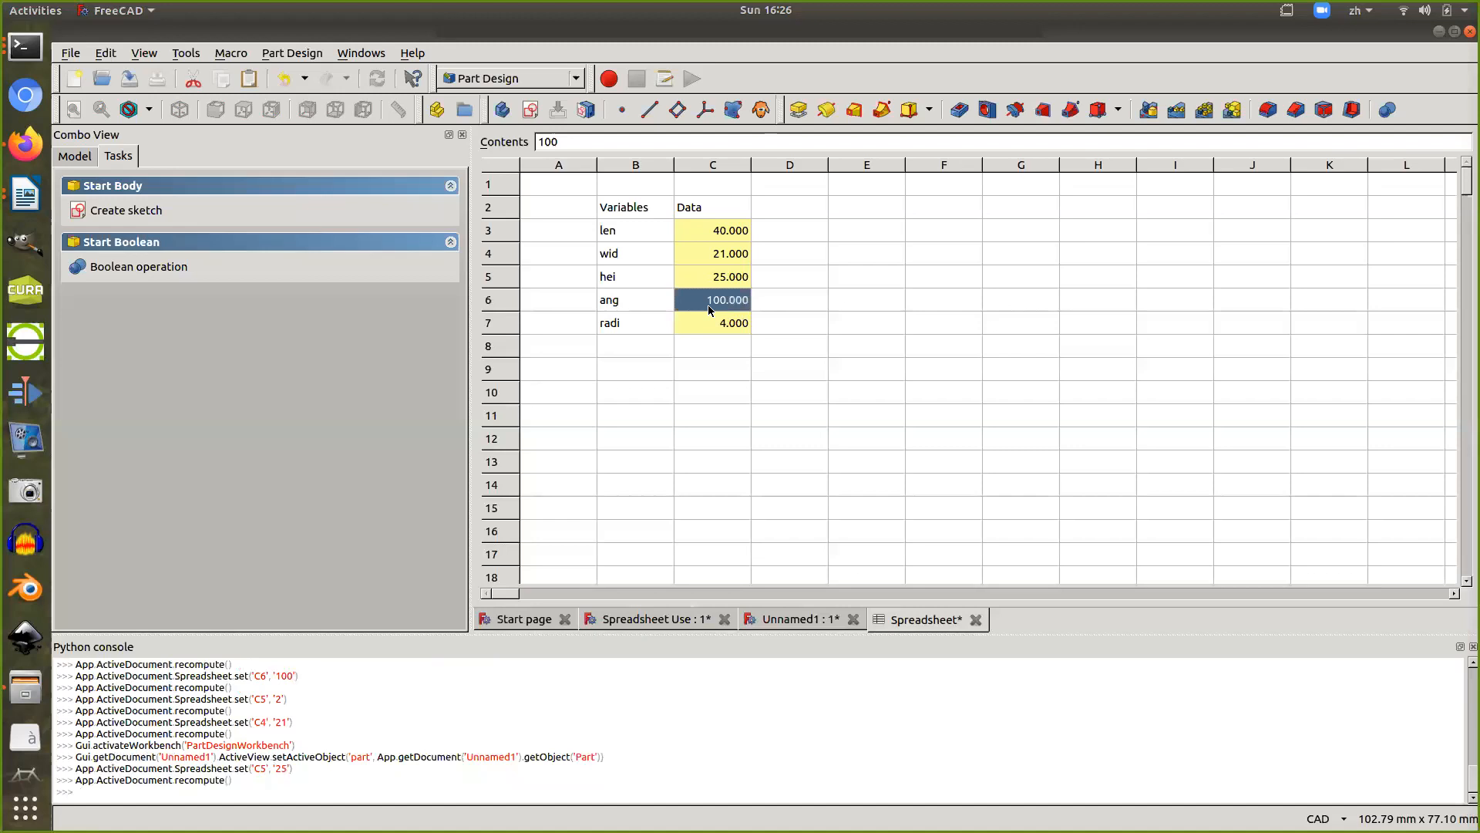
{"action": "type", "text": "155"}
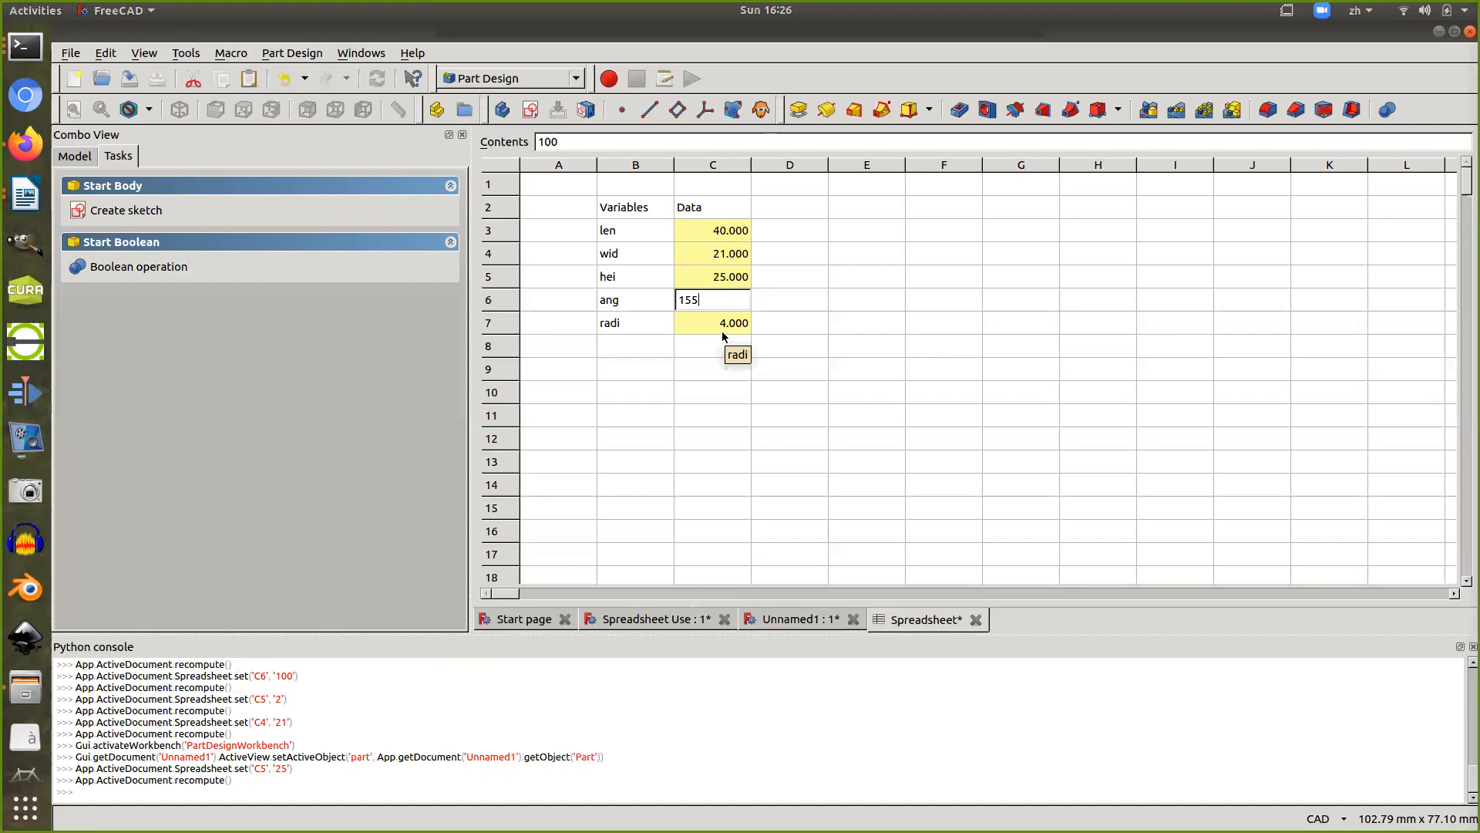
{"action": "key", "text": "Return"}
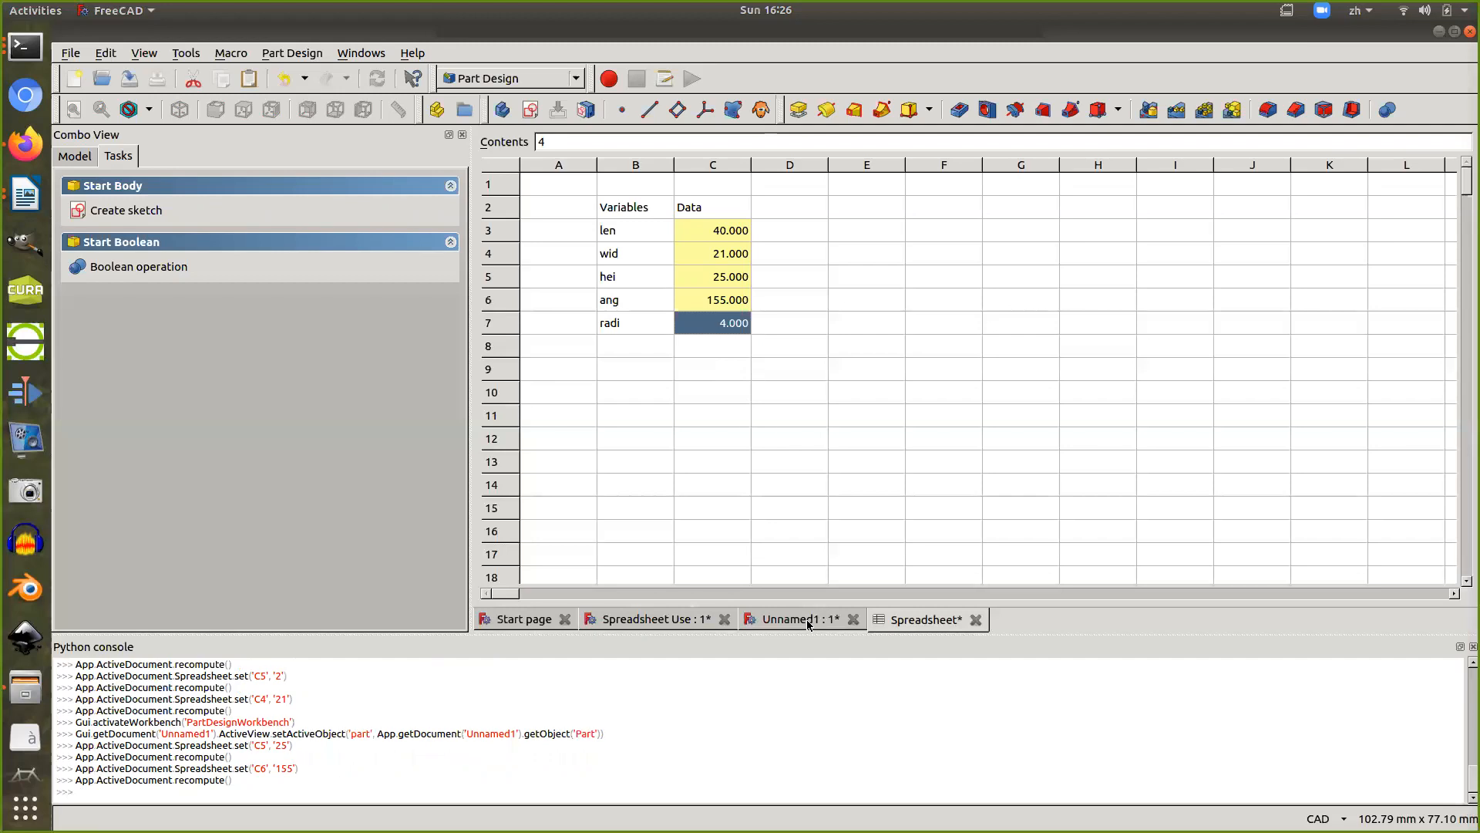
{"action": "left_click", "coordinate": [807, 619]}
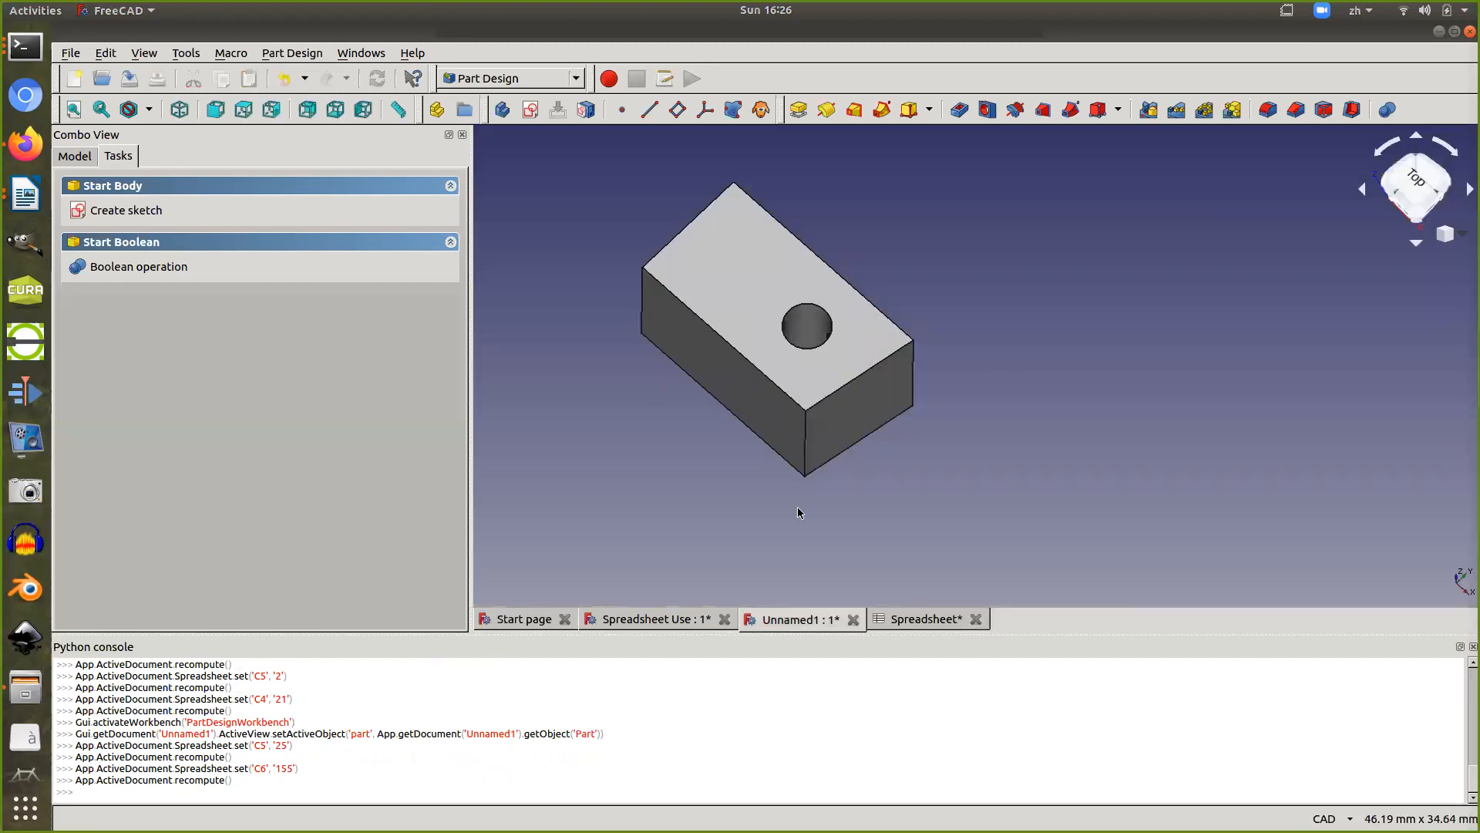
Set the ang value in spreadsheet cell C6 to 135 and check the plate's angled side in the 3D view
{"action": "left_click", "coordinate": [913, 623]}
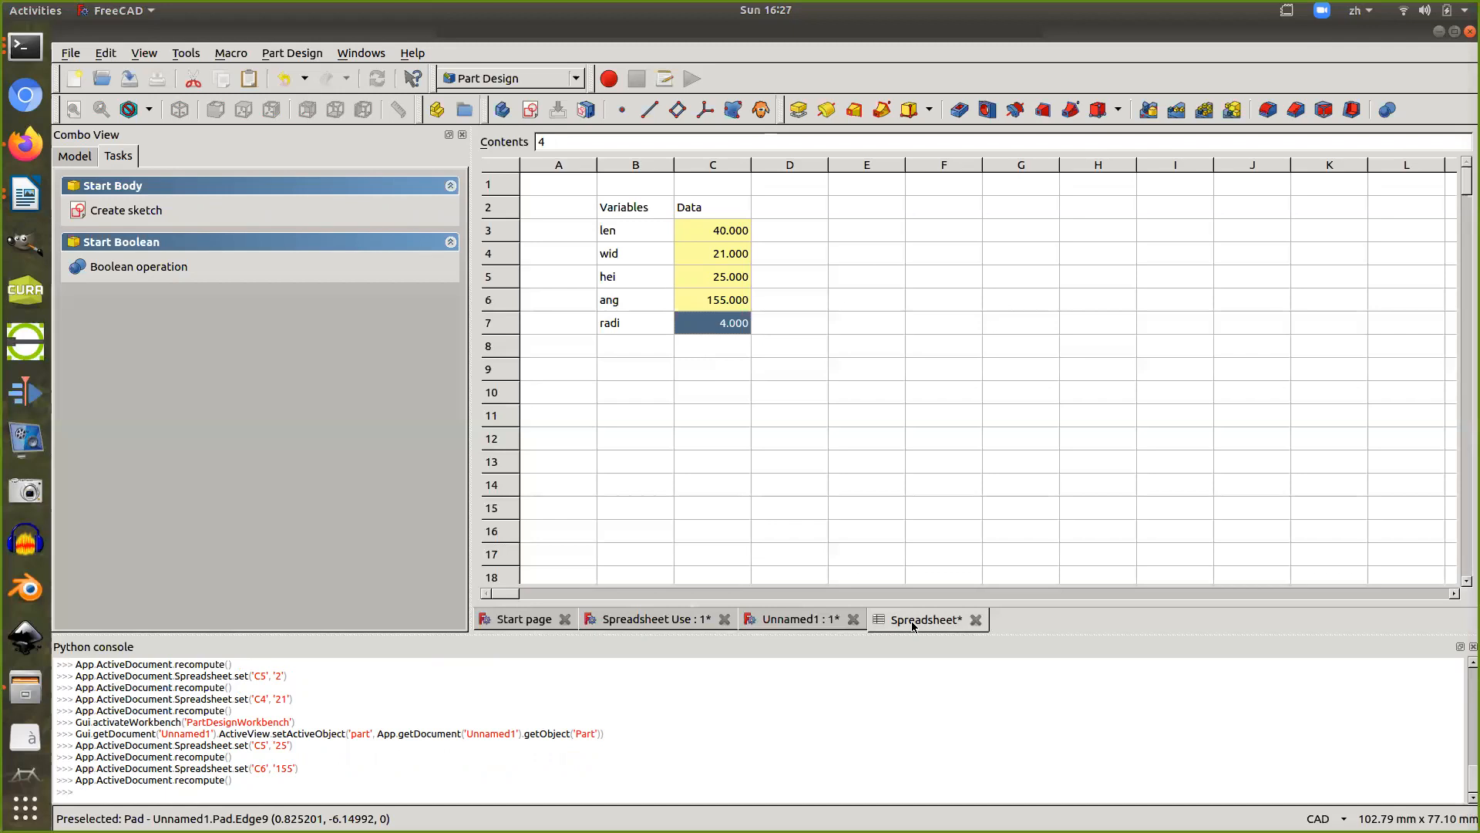
{"action": "key", "text": "Up"}
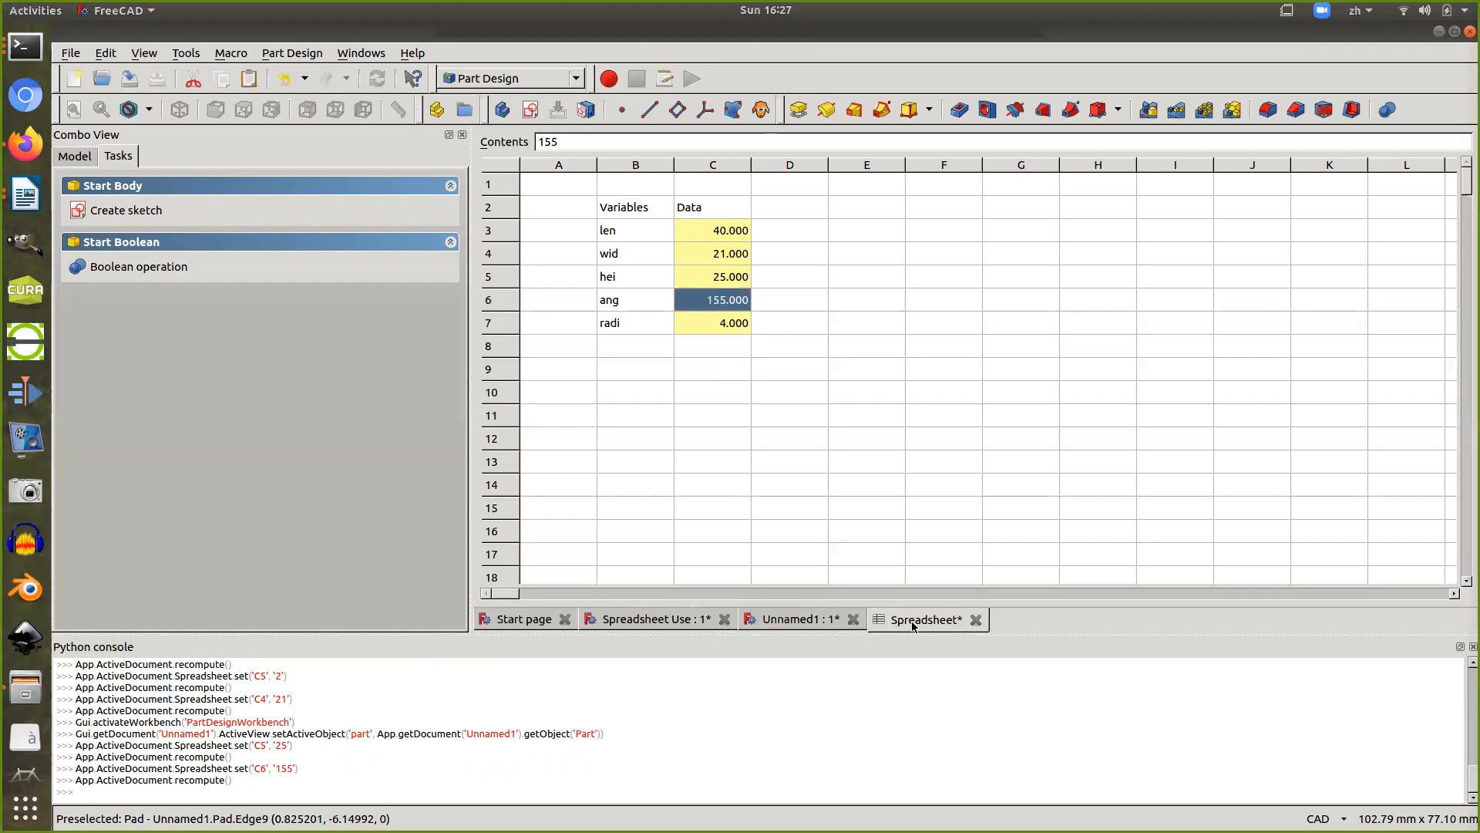
{"action": "type", "text": "135"}
{"action": "key", "text": "Return"}
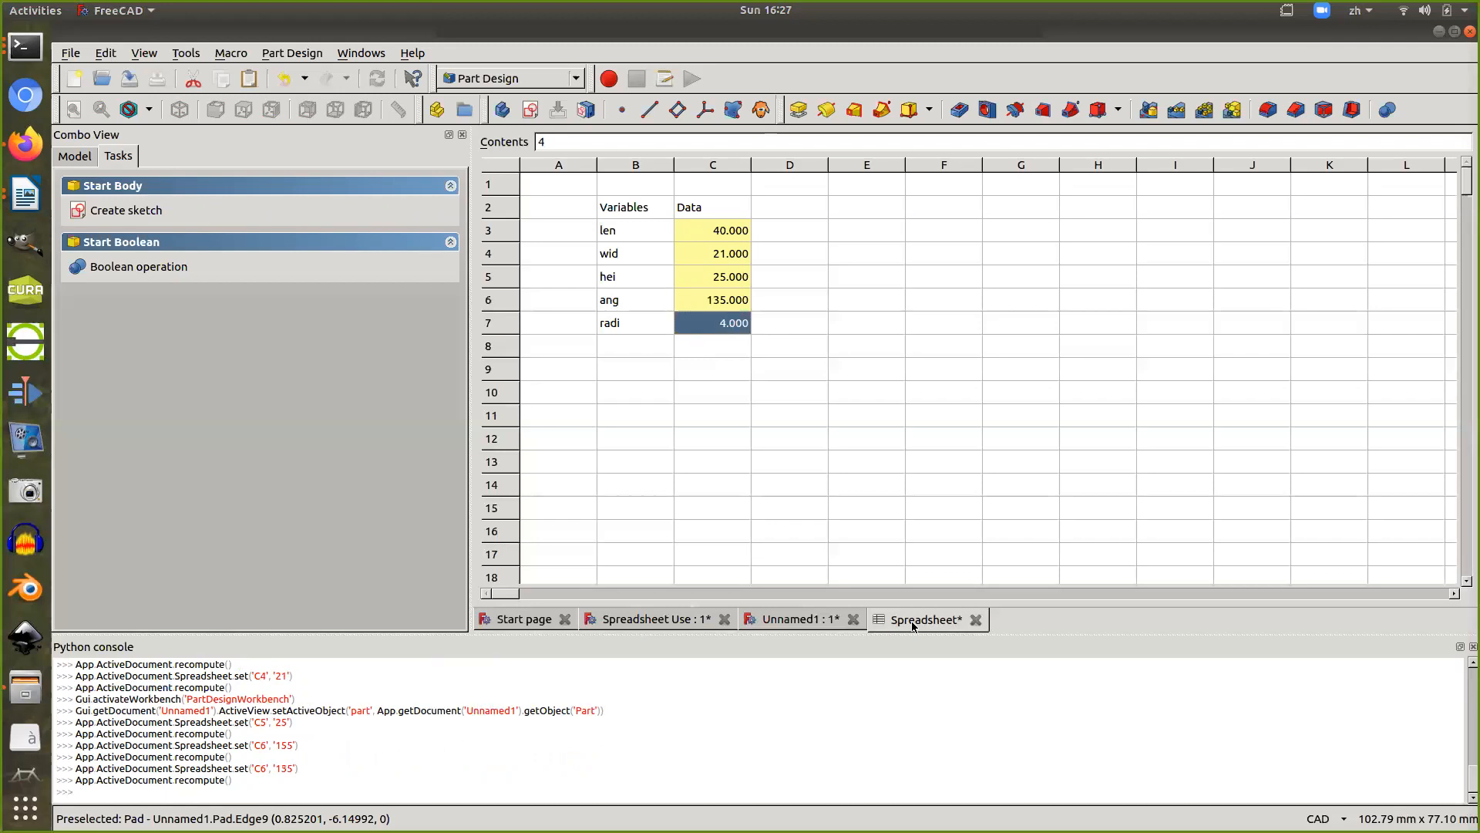
{"action": "left_click", "coordinate": [808, 629]}
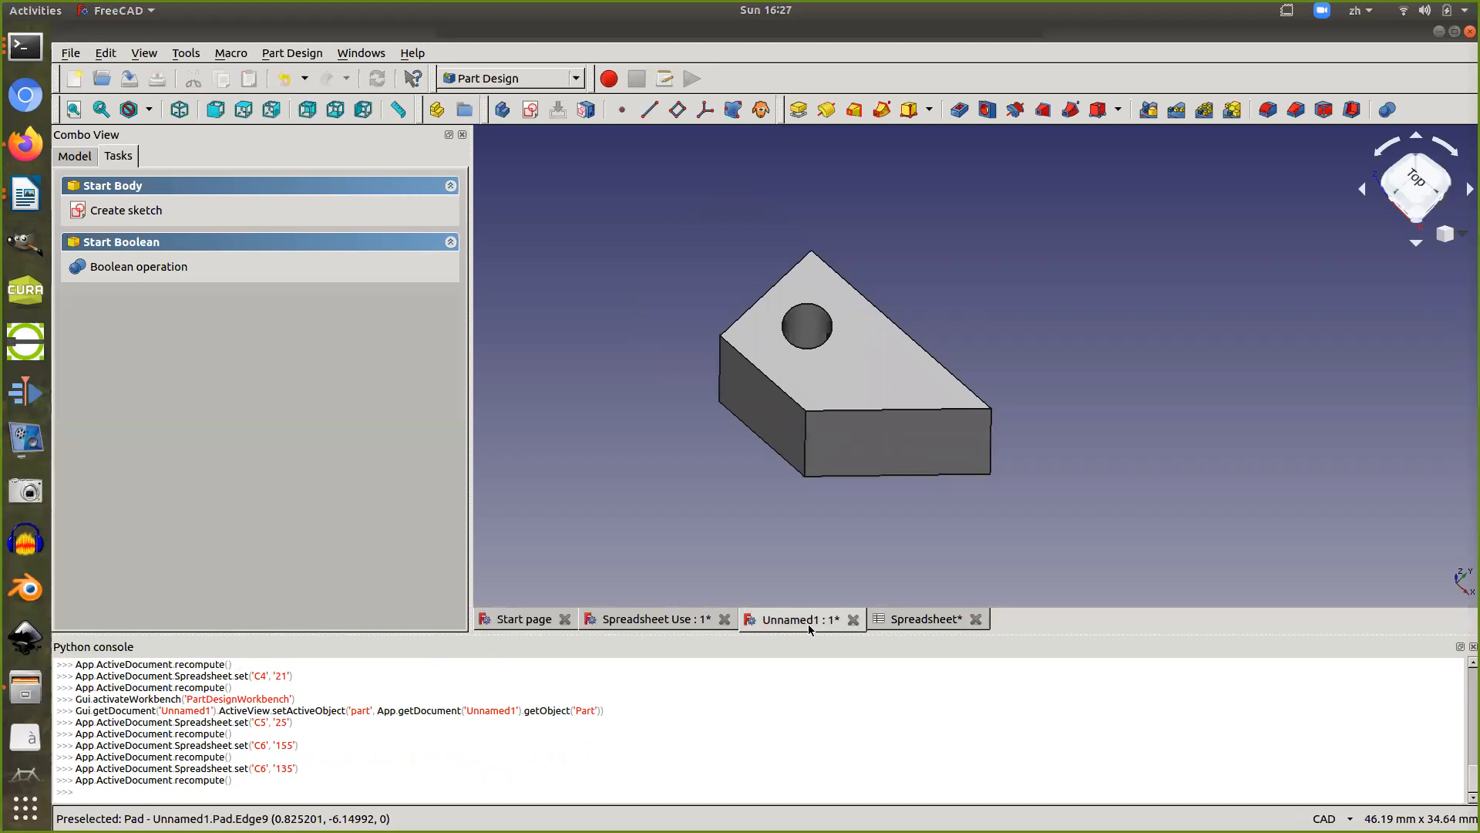